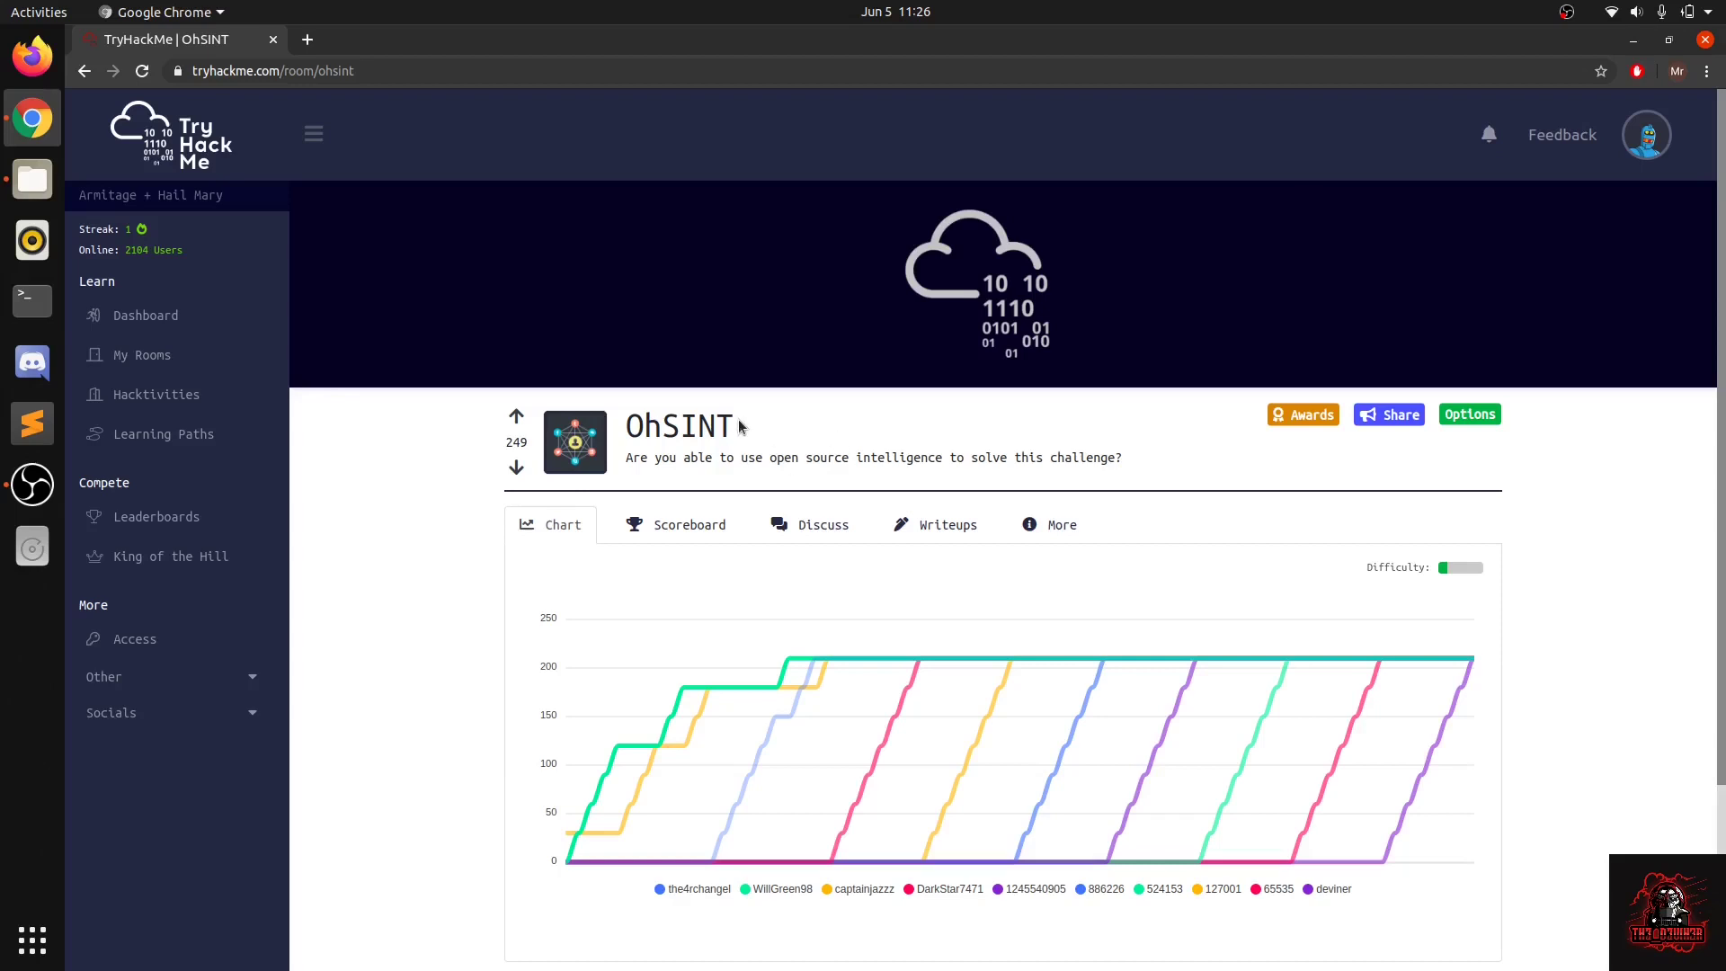
Look over the OhSINT room page, including its title, description, chart and task list.
left_click_drag(744, 427, 639, 434)
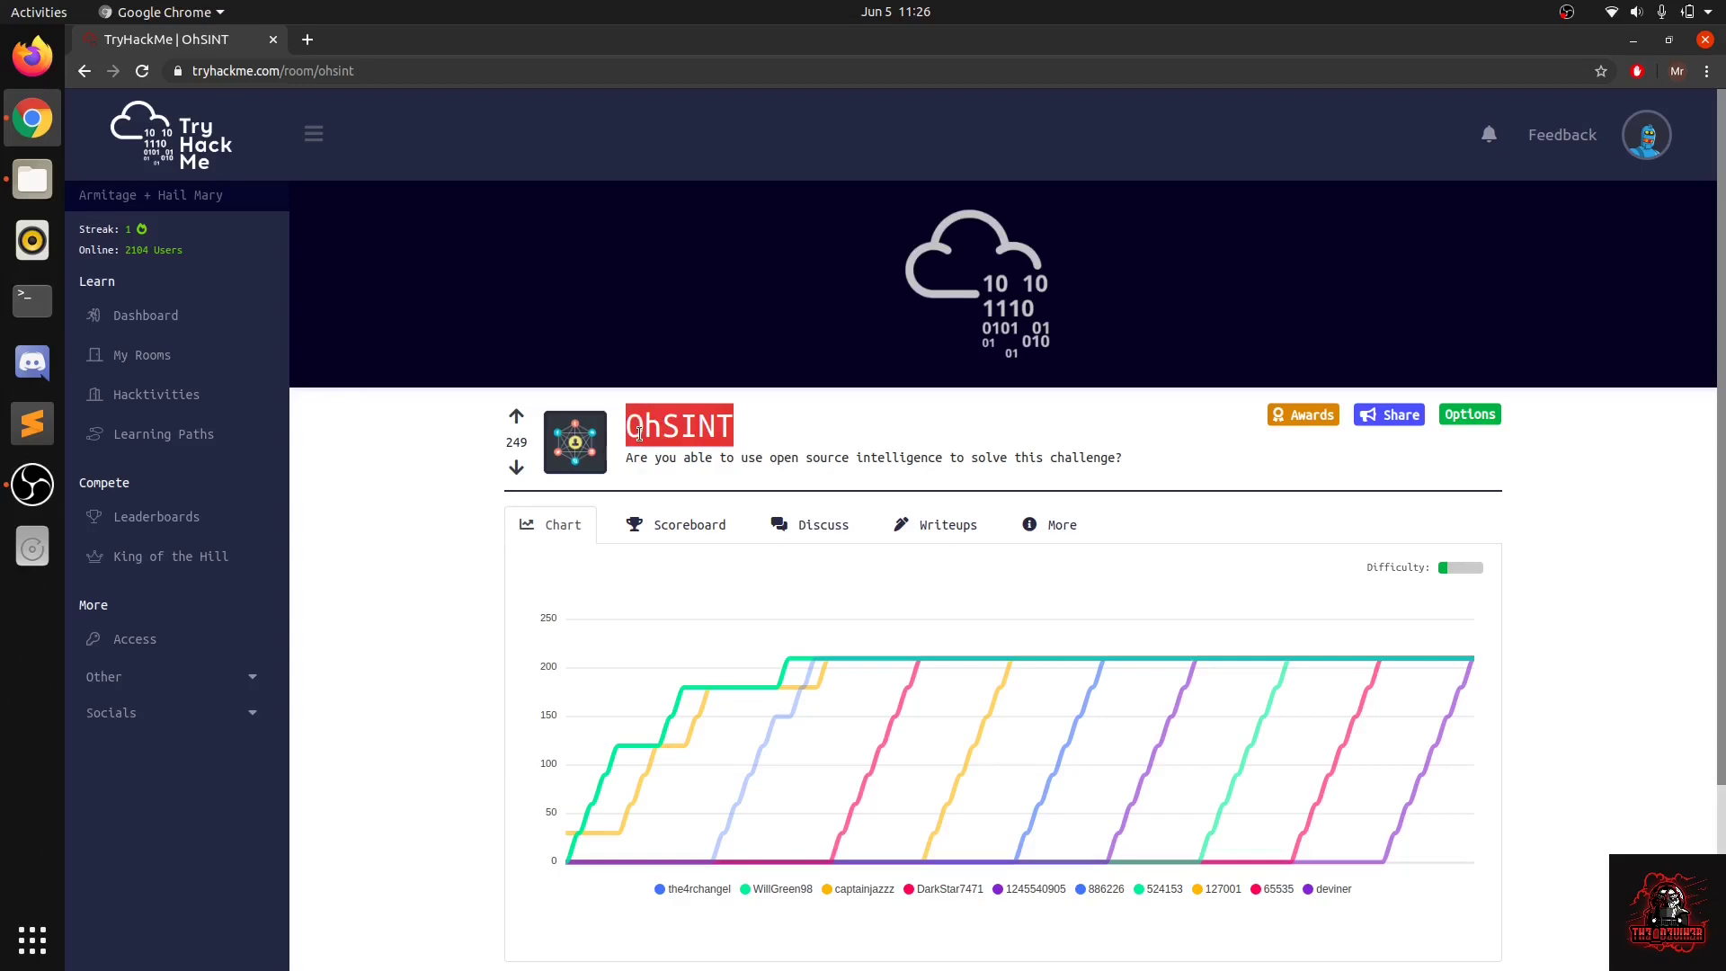
scroll(639, 435, "down", 3)
scroll(546, 668, "up", 2)
scroll(546, 668, "down", 2)
scroll(679, 755, "up", 3)
left_click(653, 456)
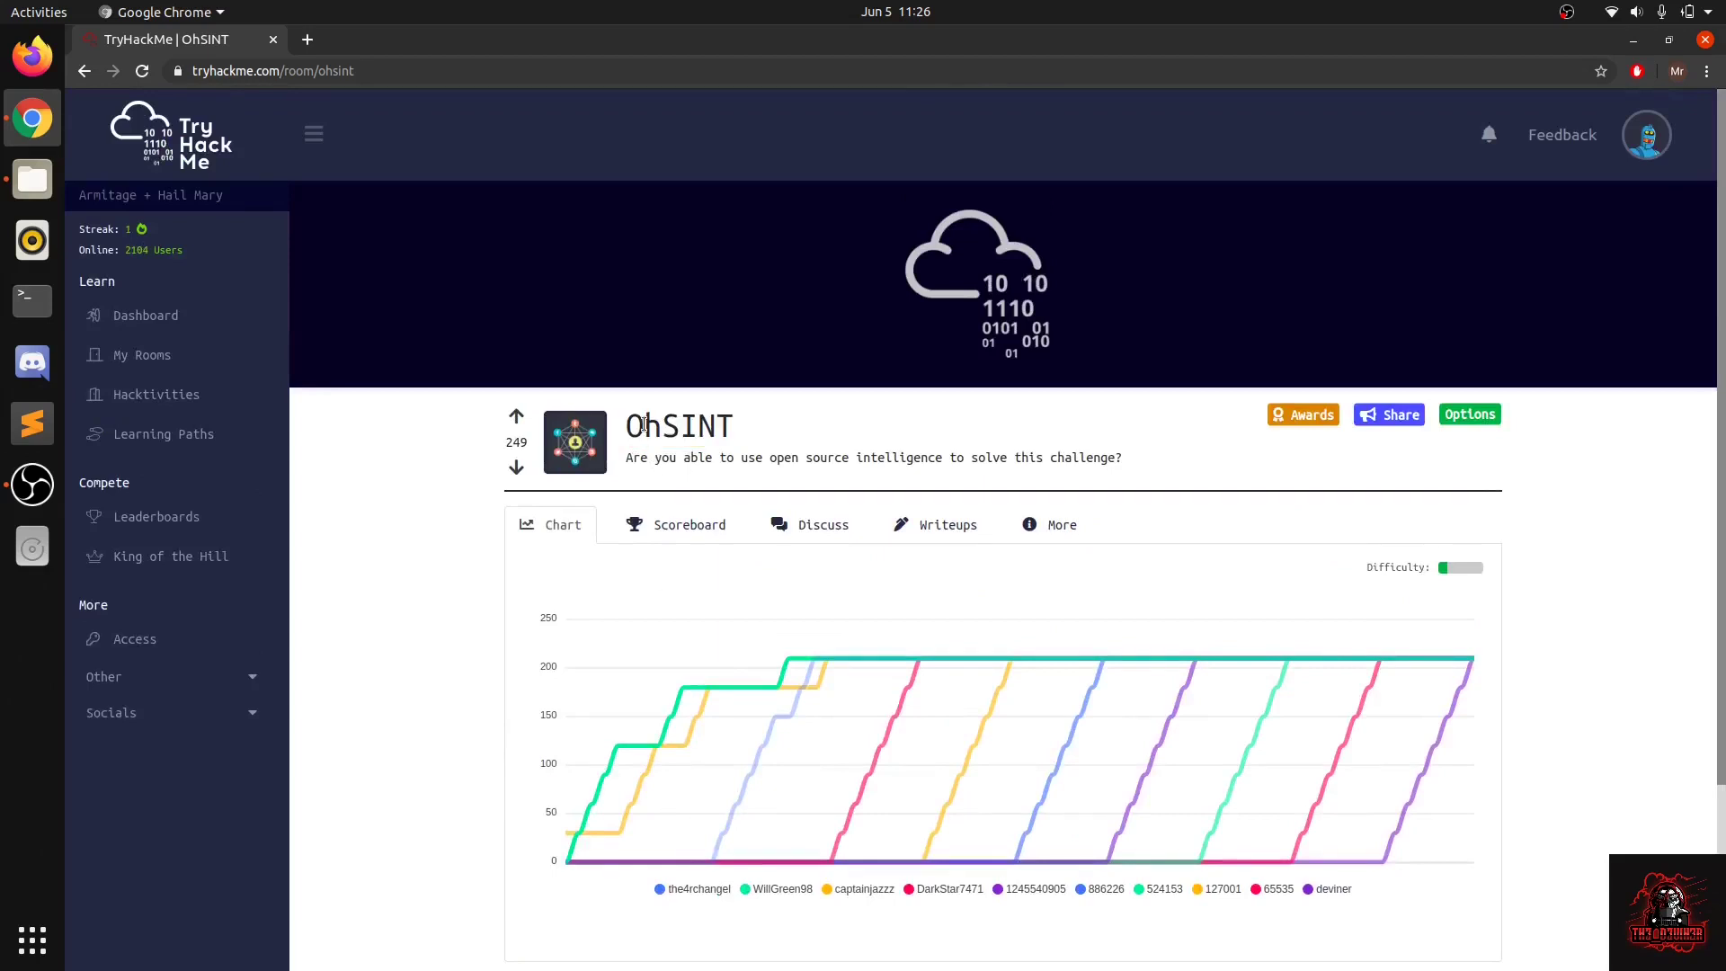
double_click(644, 425)
left_click(644, 425)
scroll(643, 613, "down", 3)
scroll(643, 591, "up", 3)
double_click(653, 416)
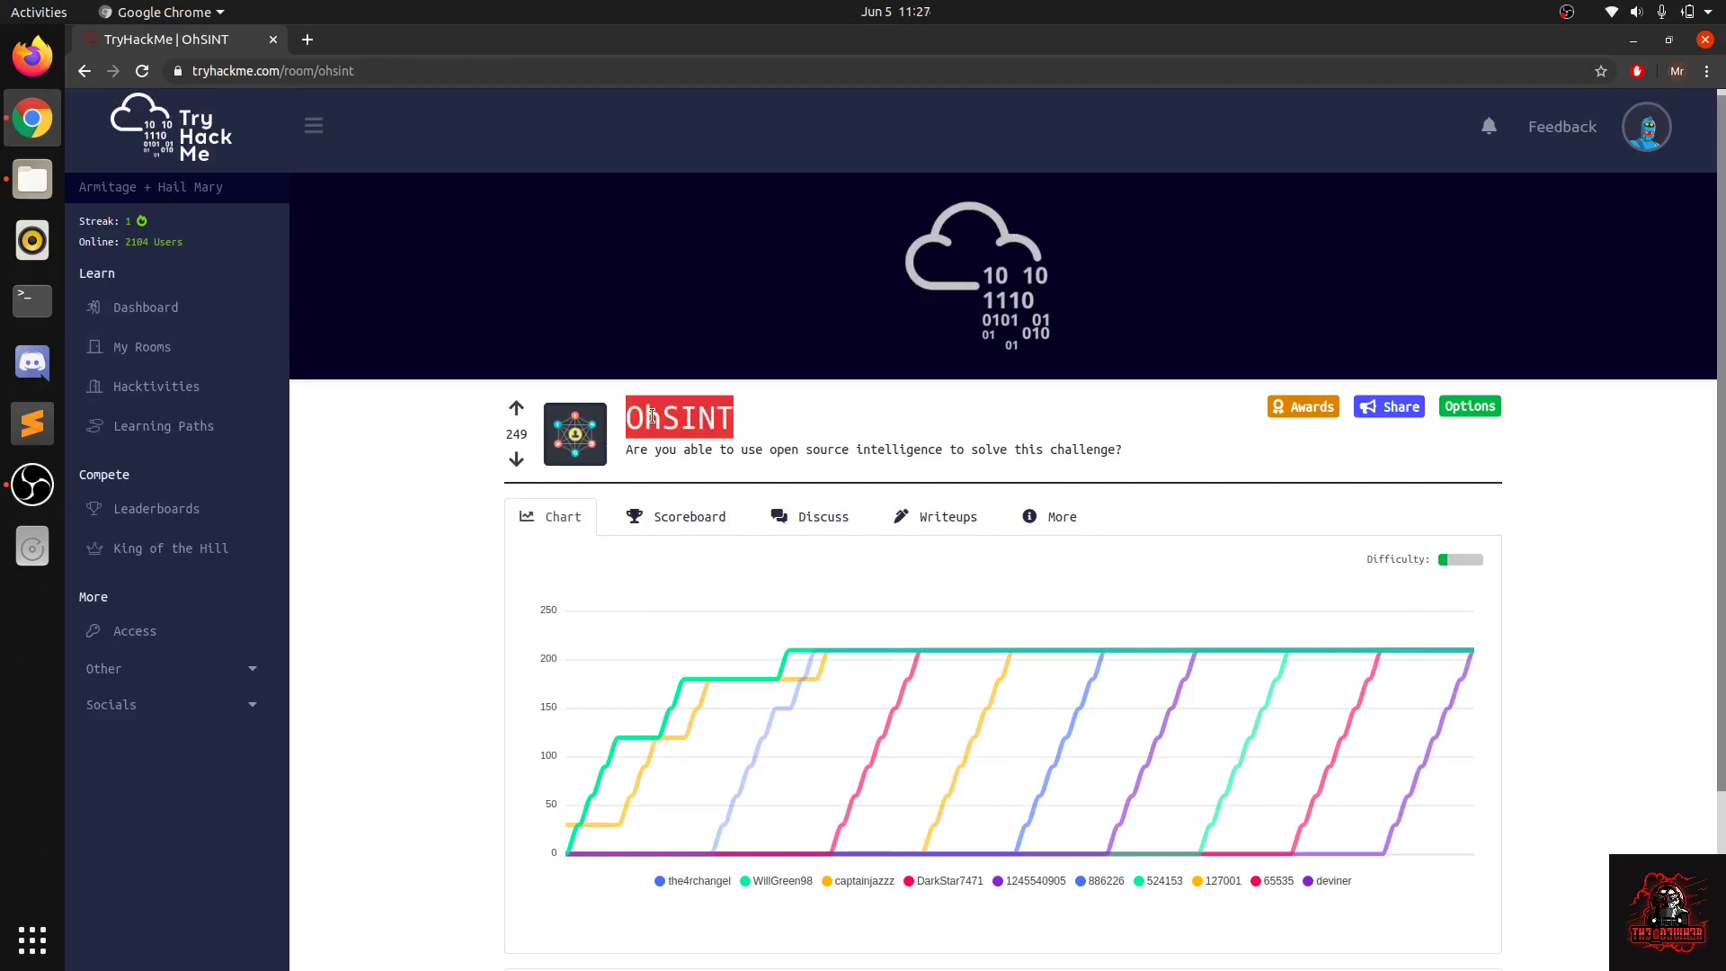
left_click(653, 416)
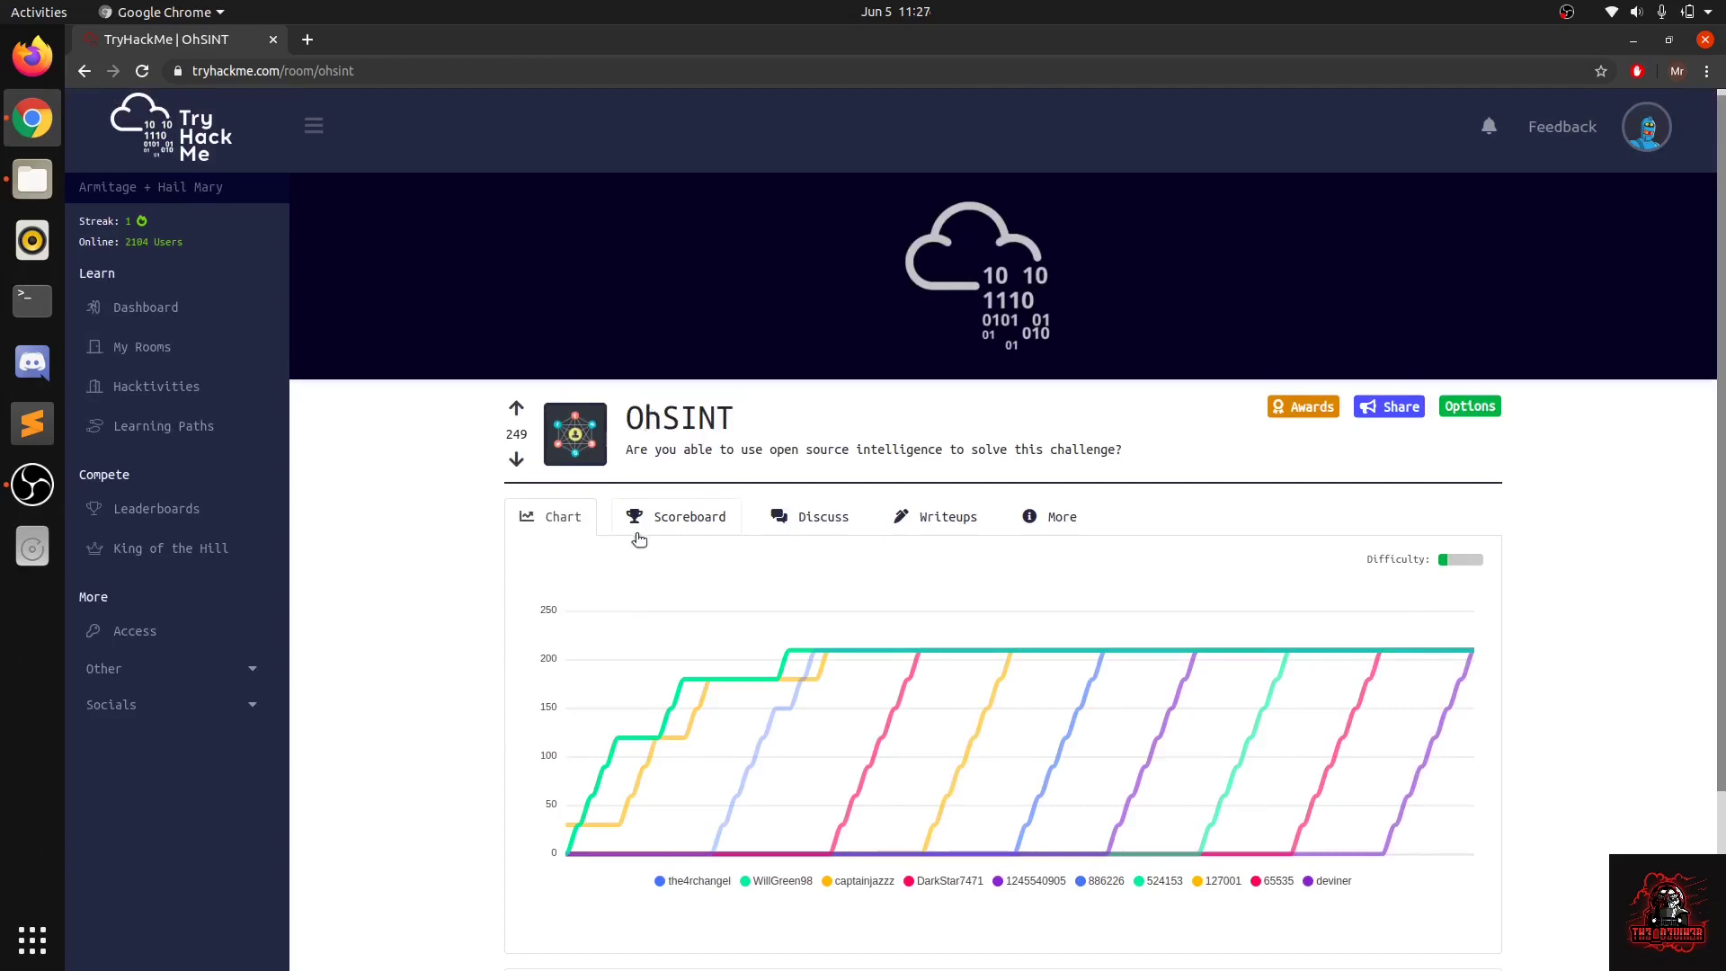
scroll(639, 536, "down", 3)
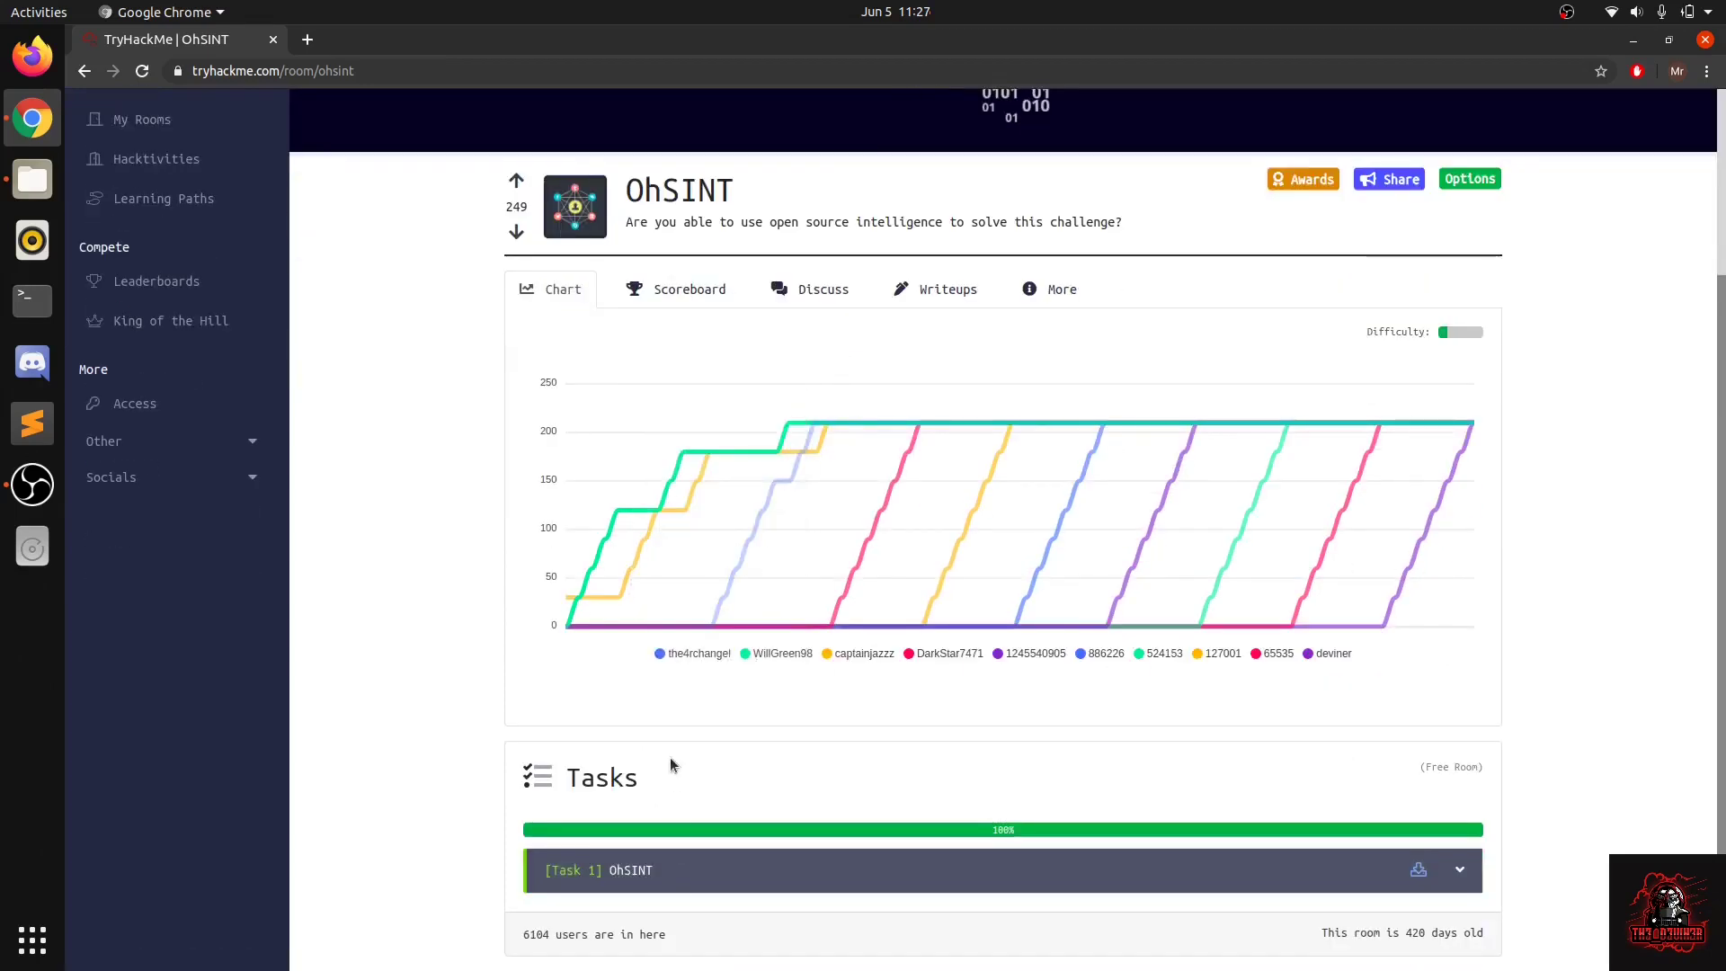
scroll(667, 741, "up", 2)
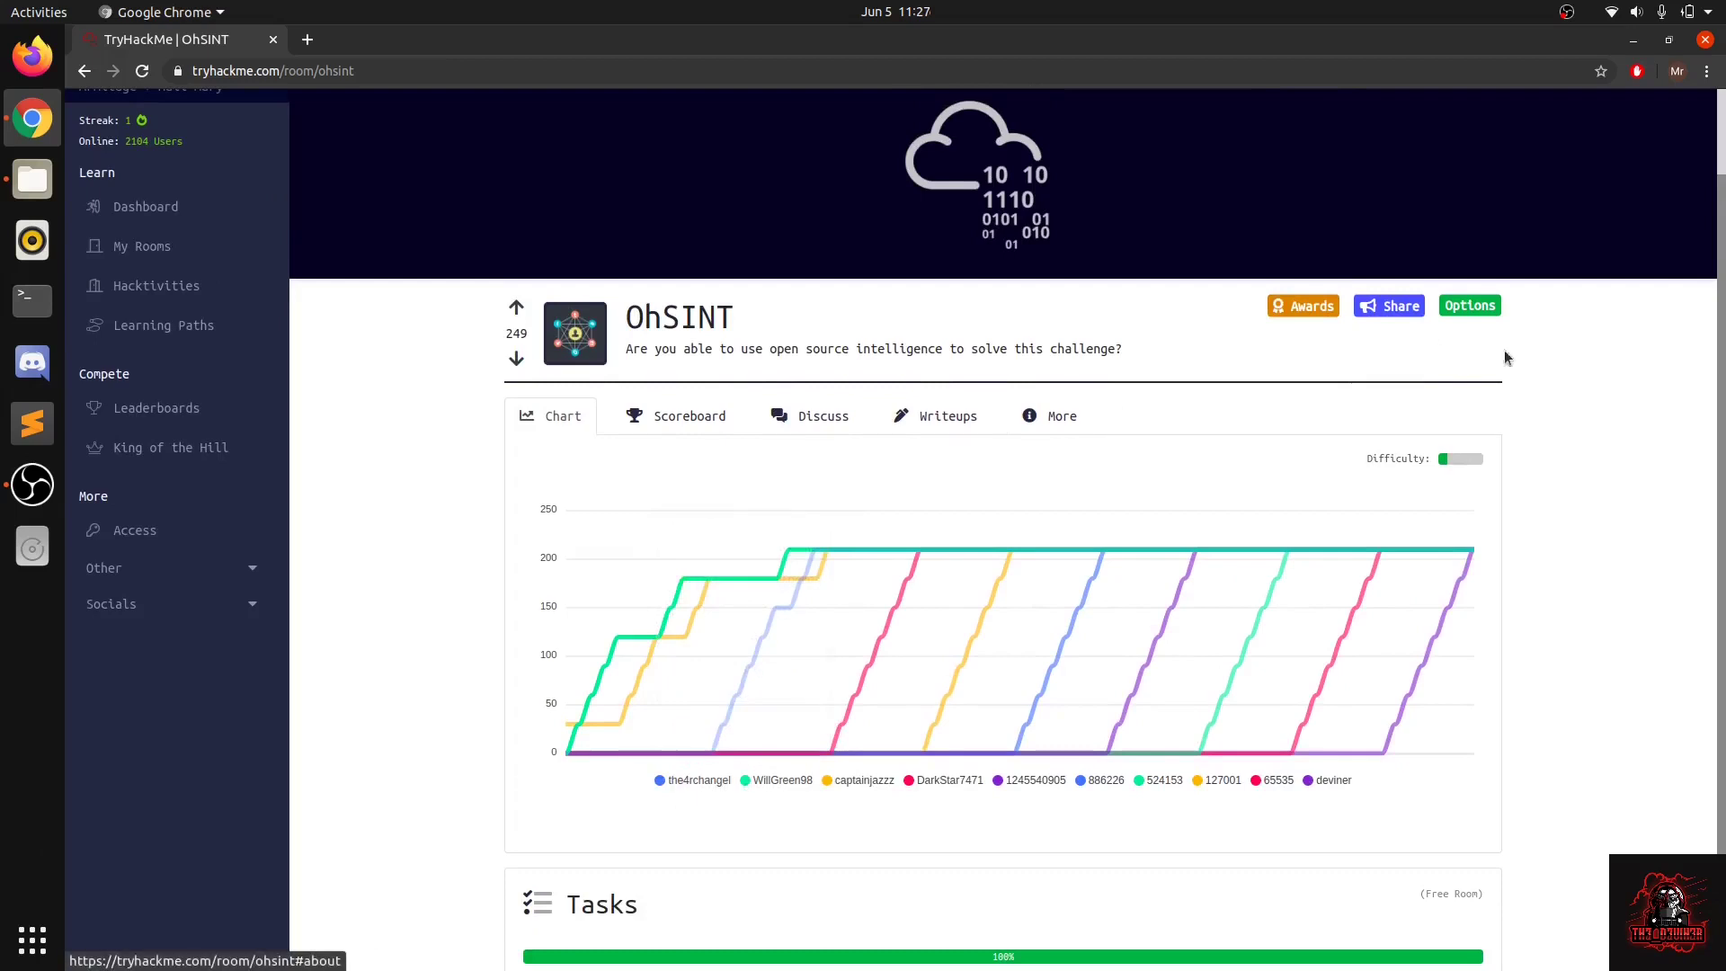
Expand Task 1 of the OhSINT room and download its photo.
scroll(1263, 475, "down", 2)
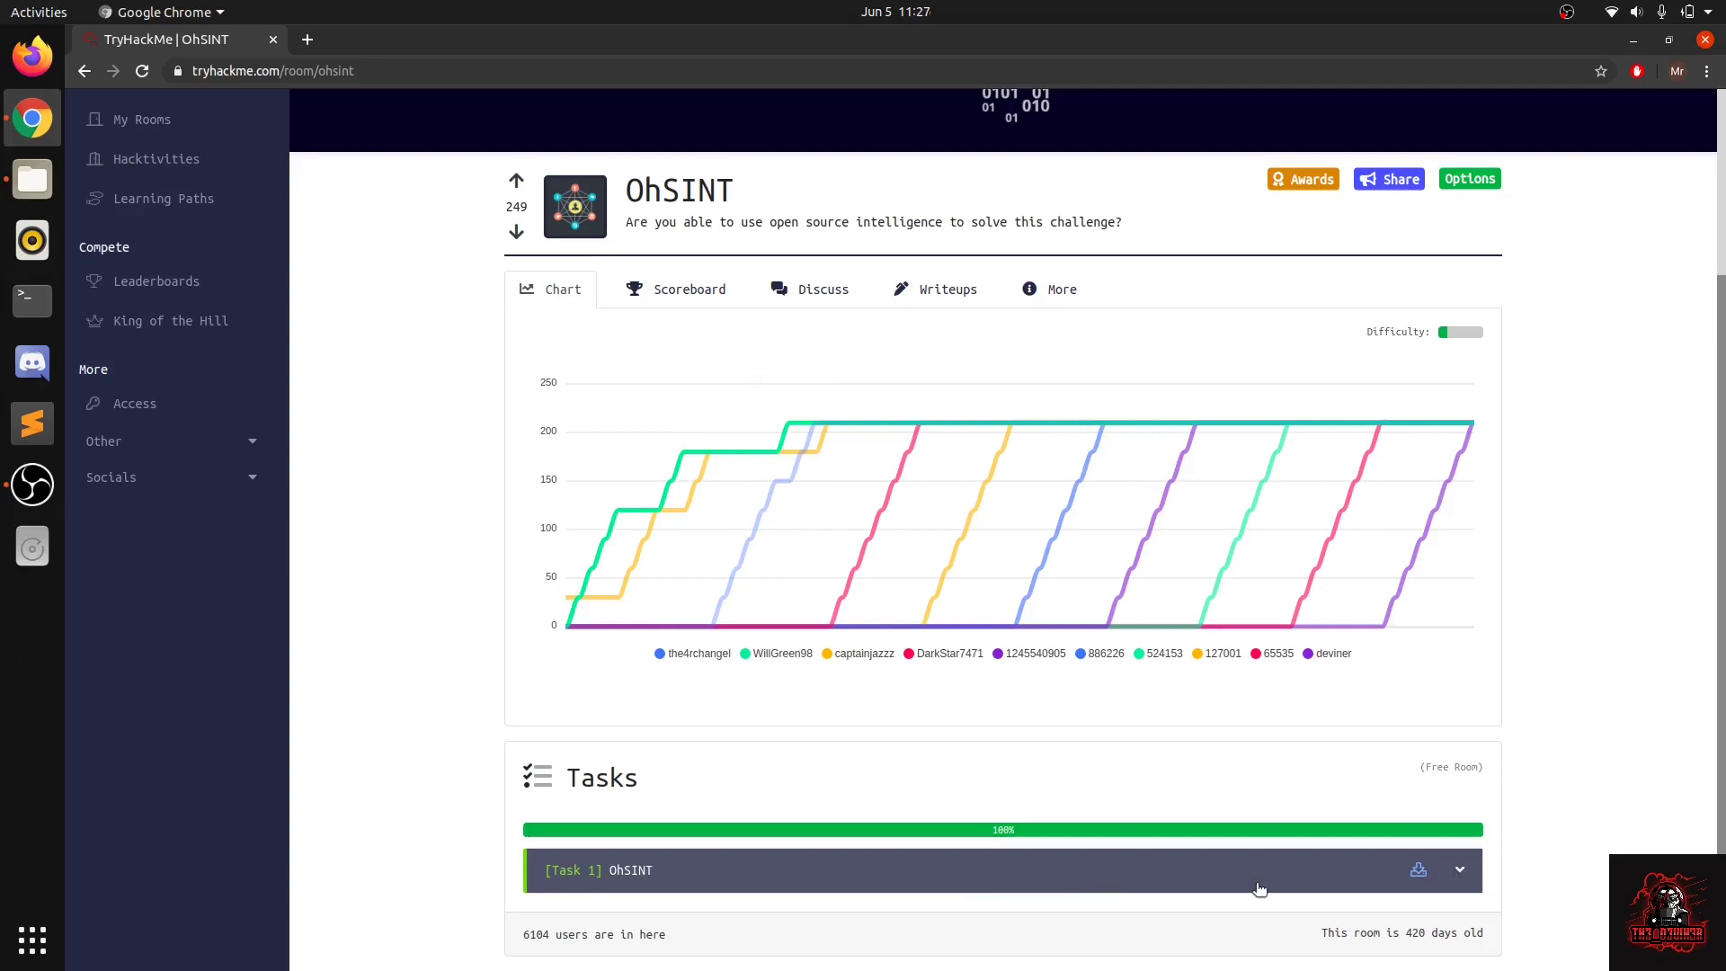
left_click(1460, 872)
scroll(1456, 871, "down", 5)
scroll(1402, 854, "up", 4)
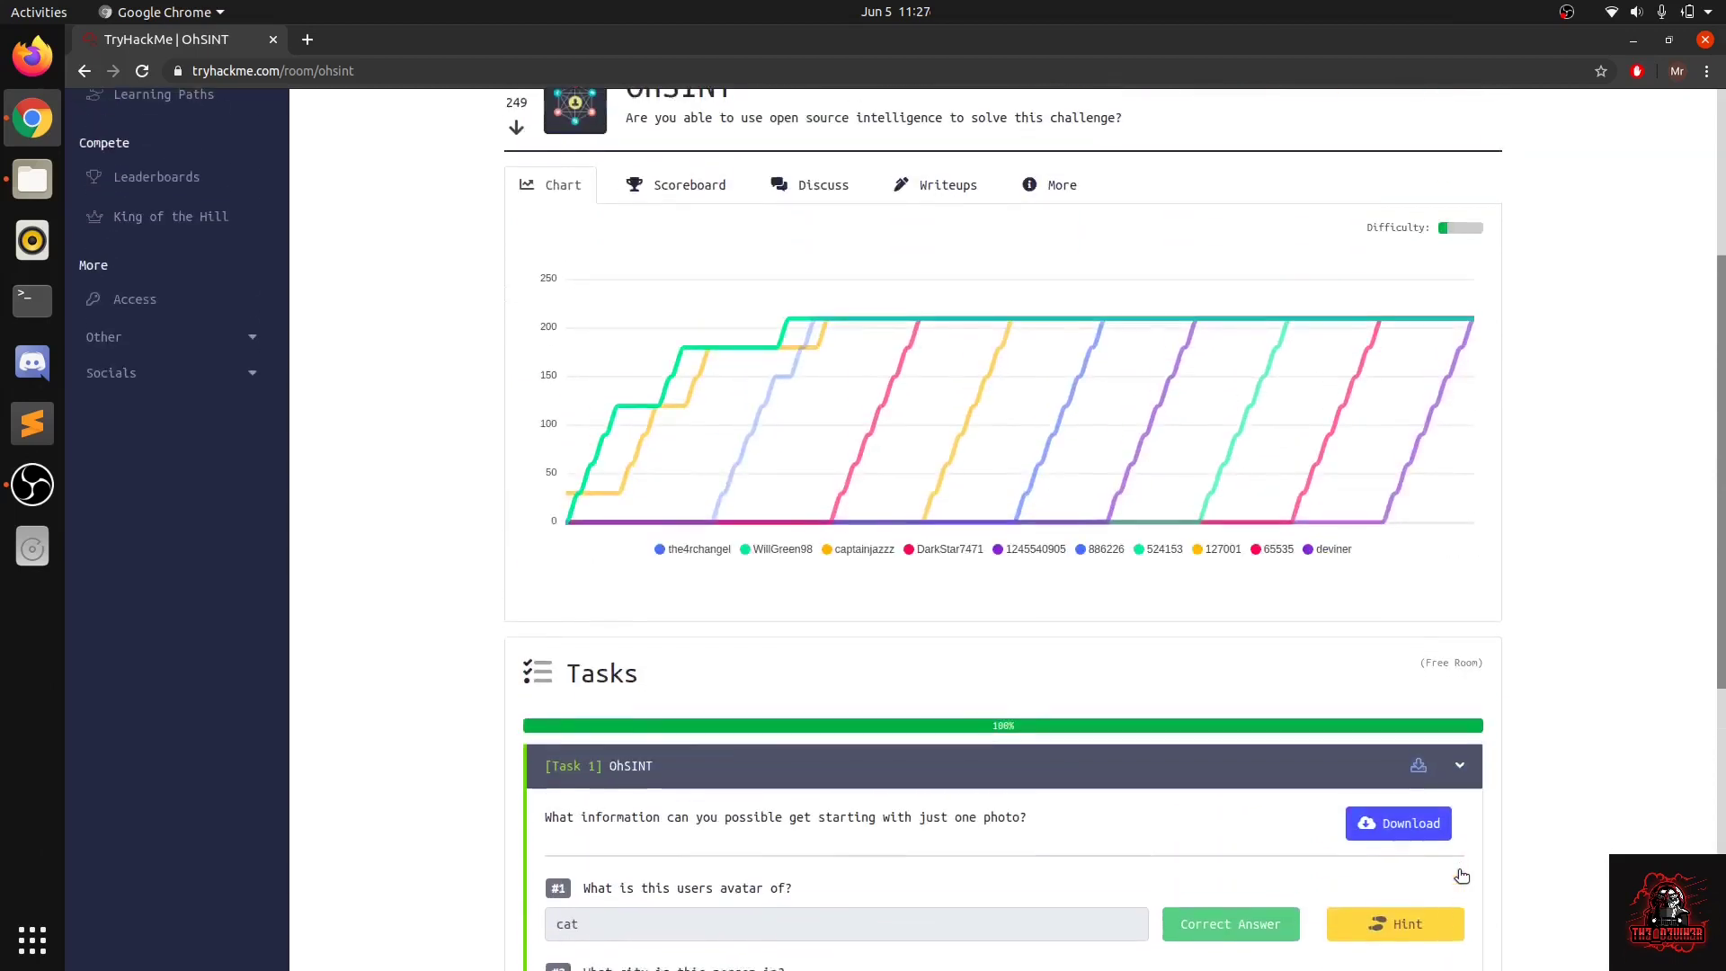
left_click(1387, 835)
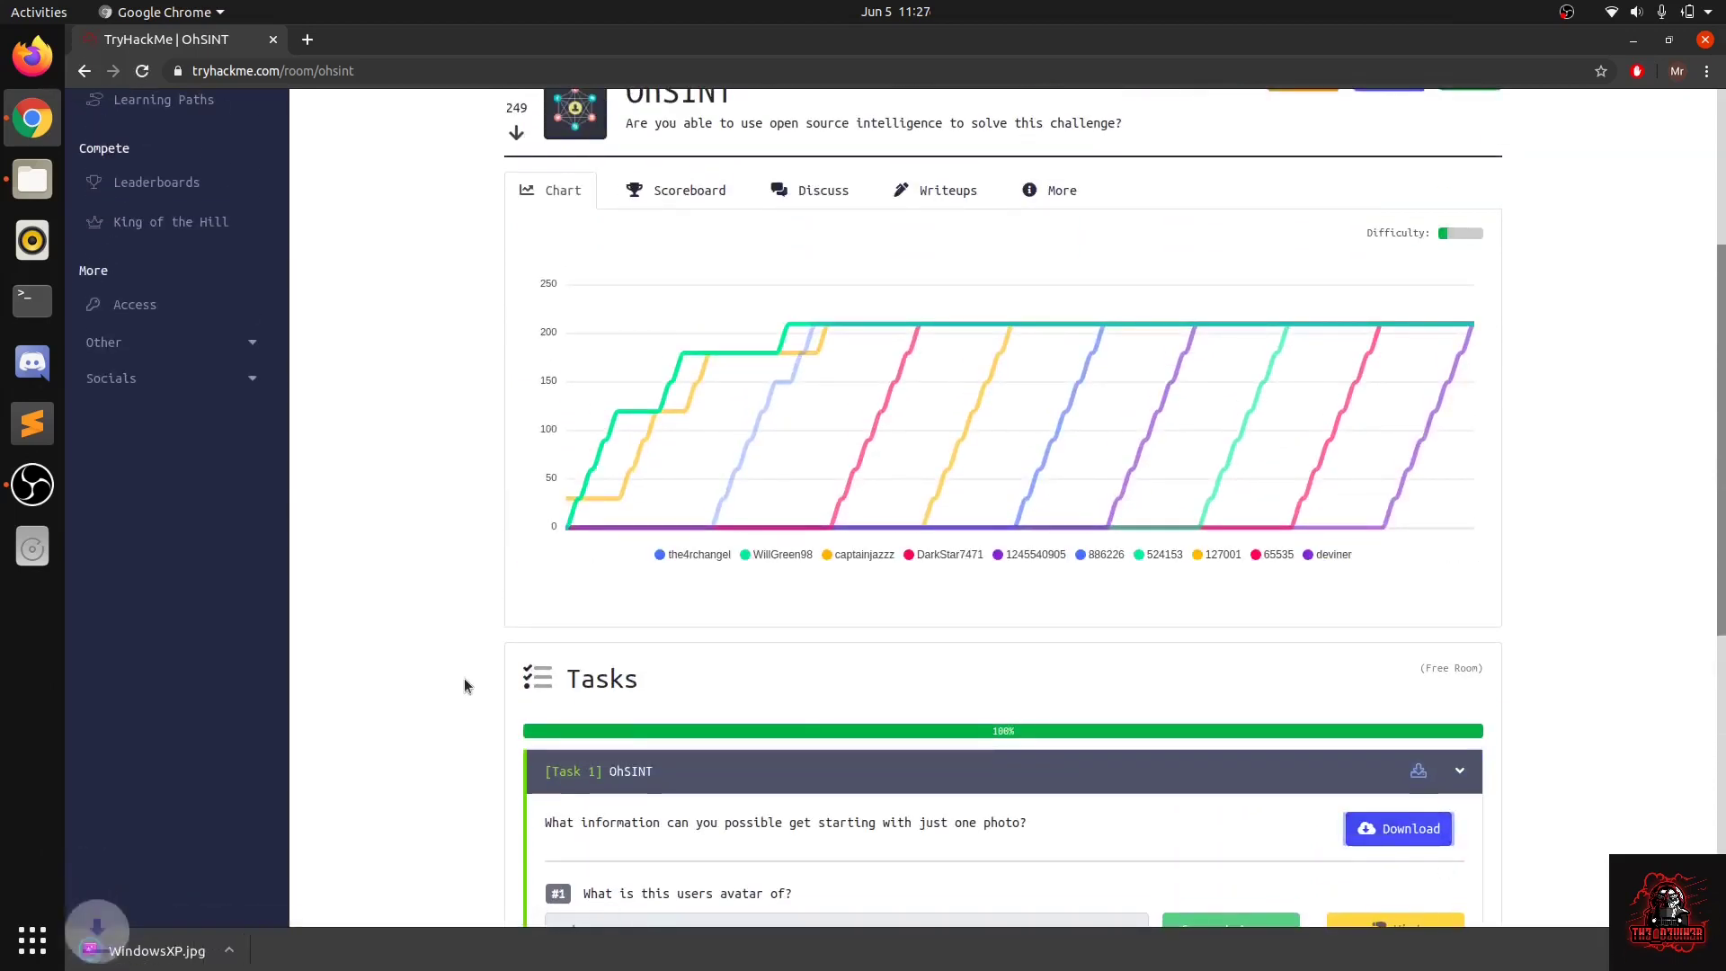
Show the downloaded WindowsXP.jpg in its folder, view the image and close the viewer.
left_click(251, 950)
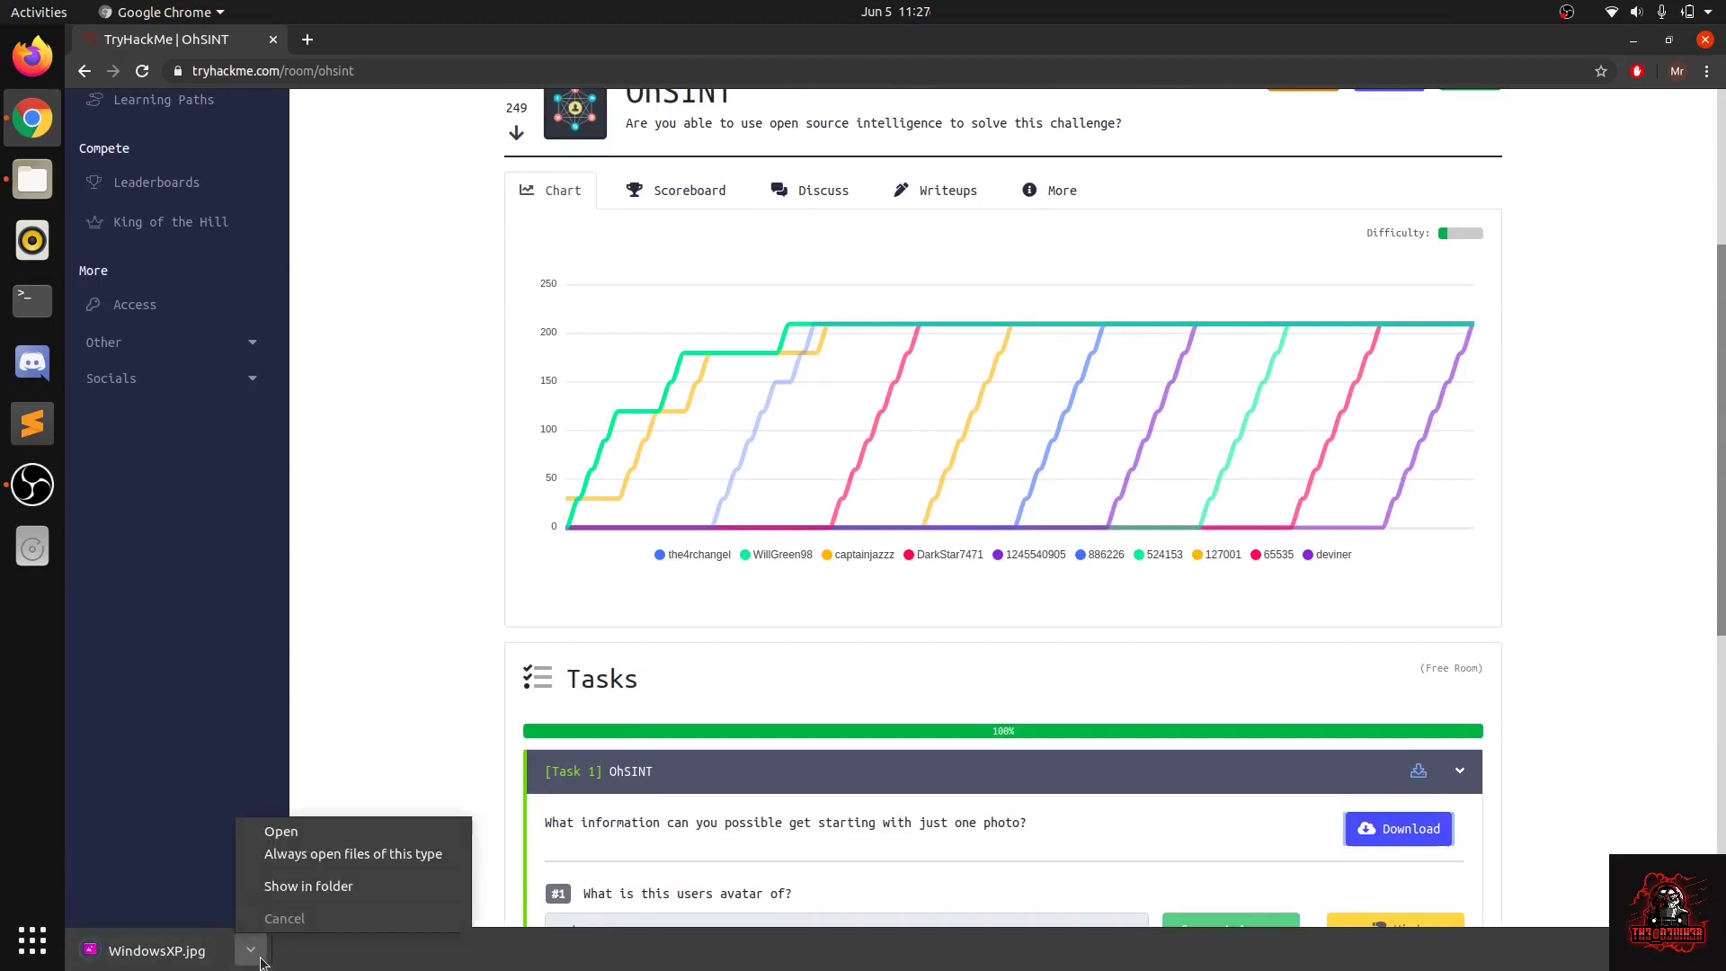
left_click(290, 903)
left_click(884, 61)
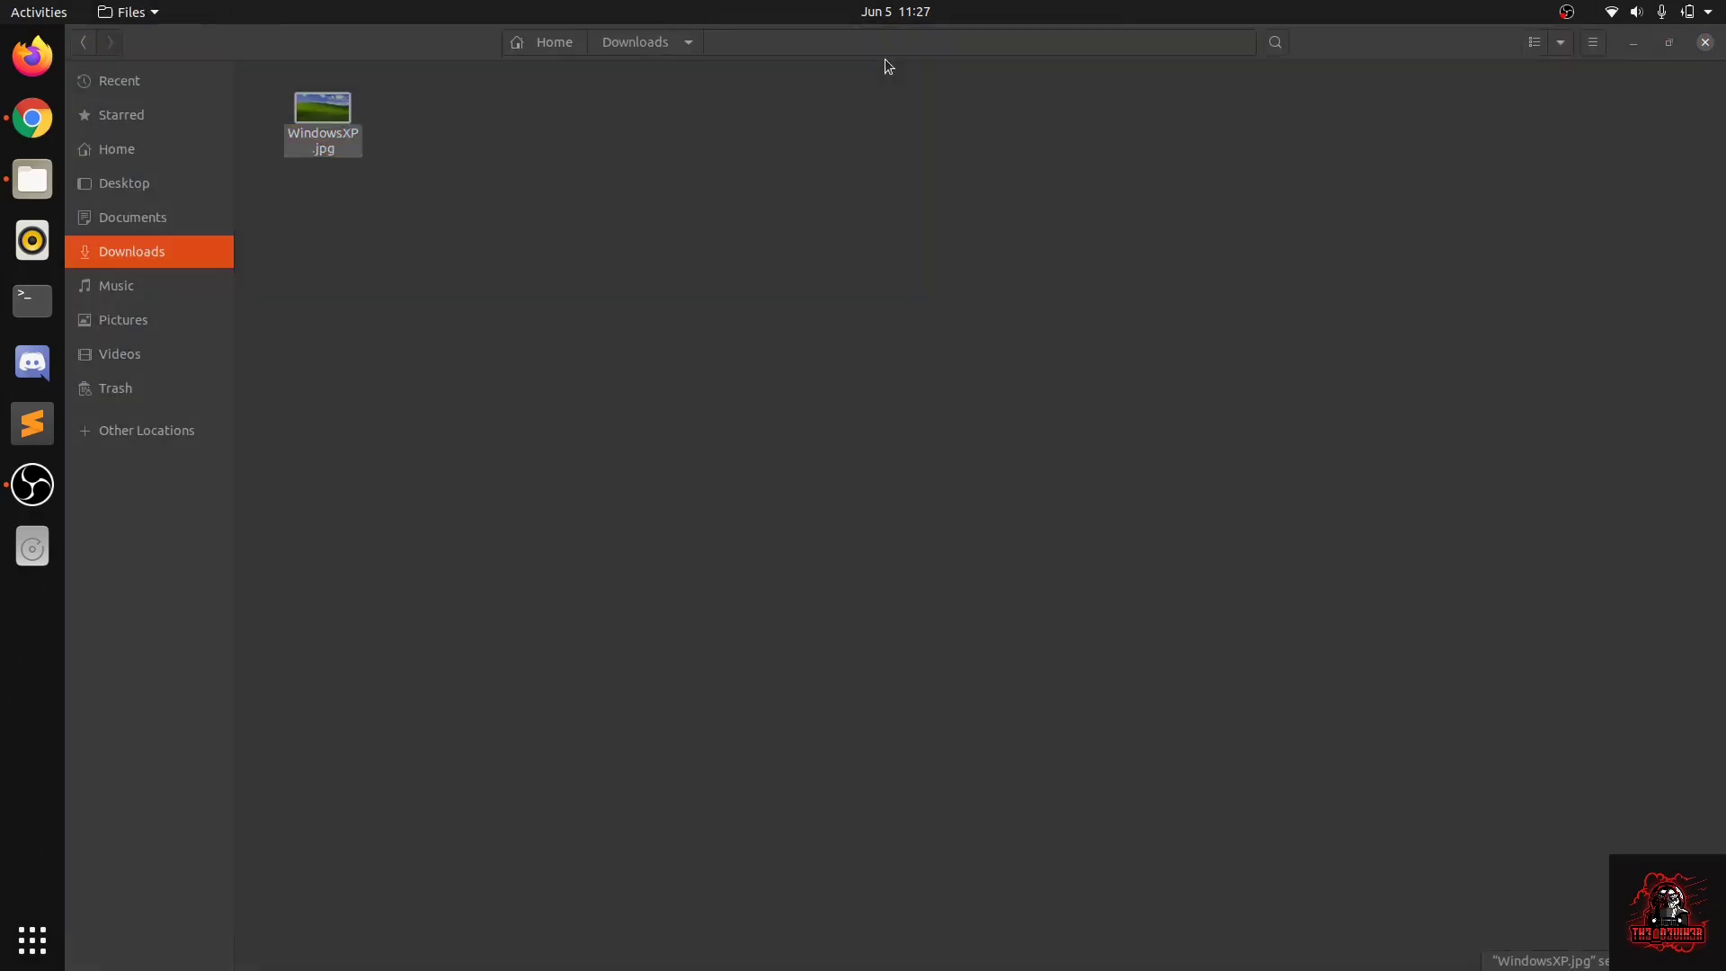
left_click(460, 478)
double_click(298, 131)
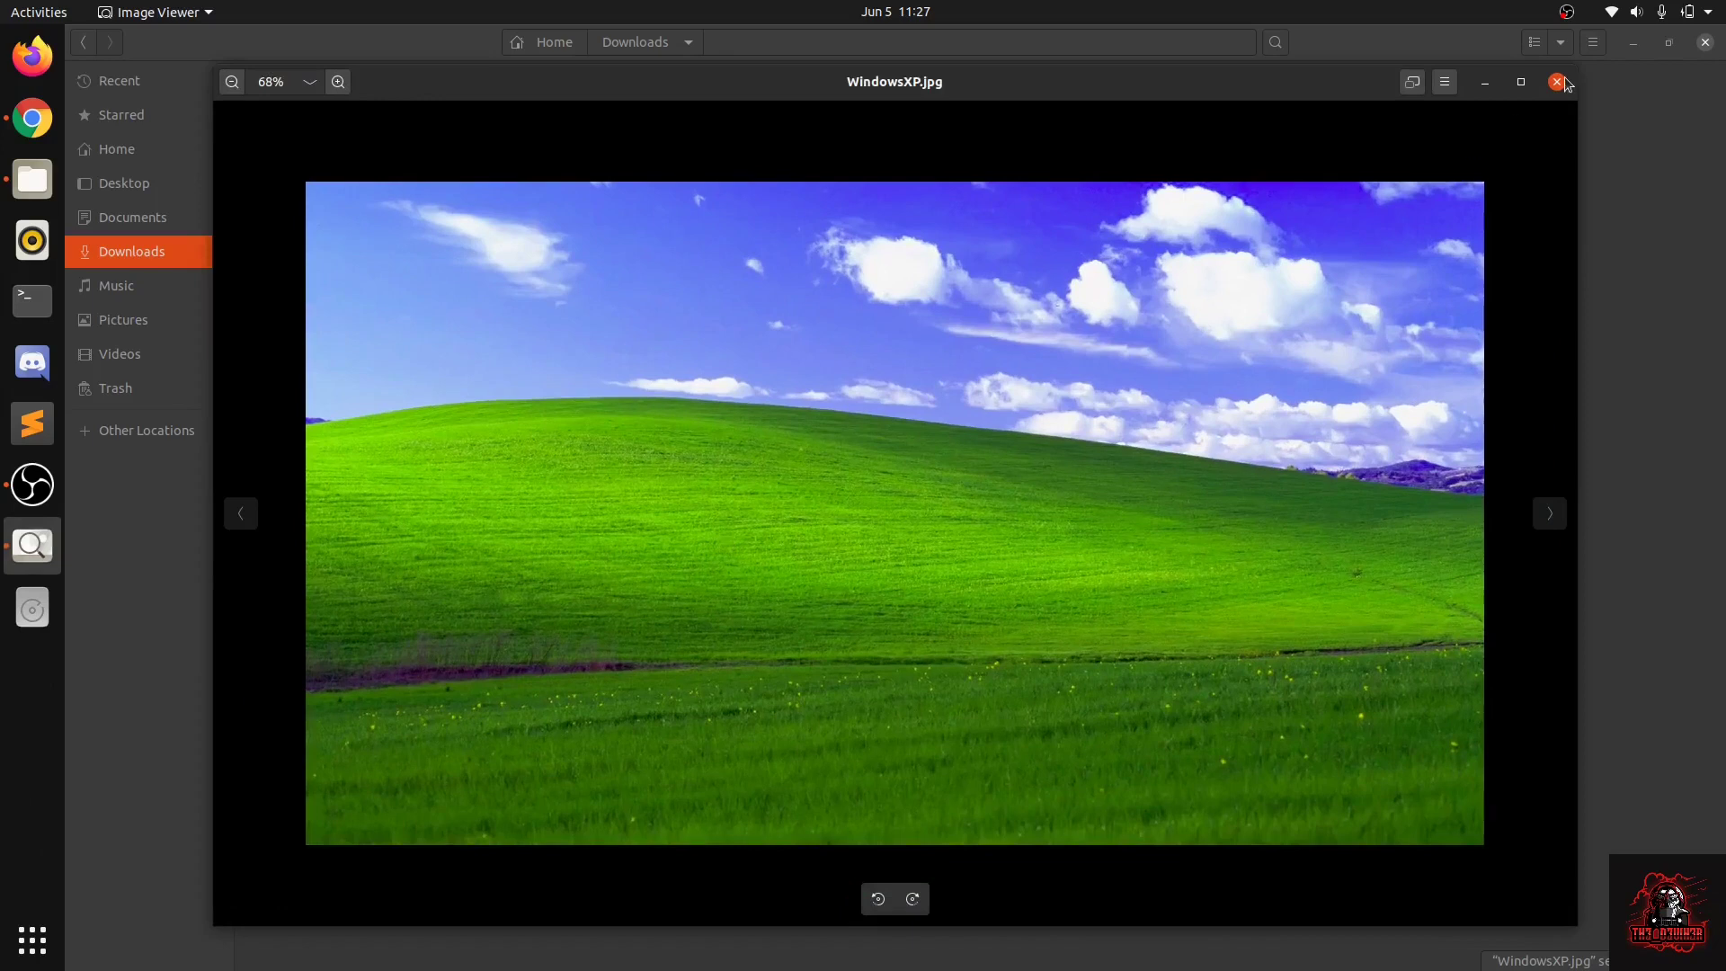
left_click(1559, 82)
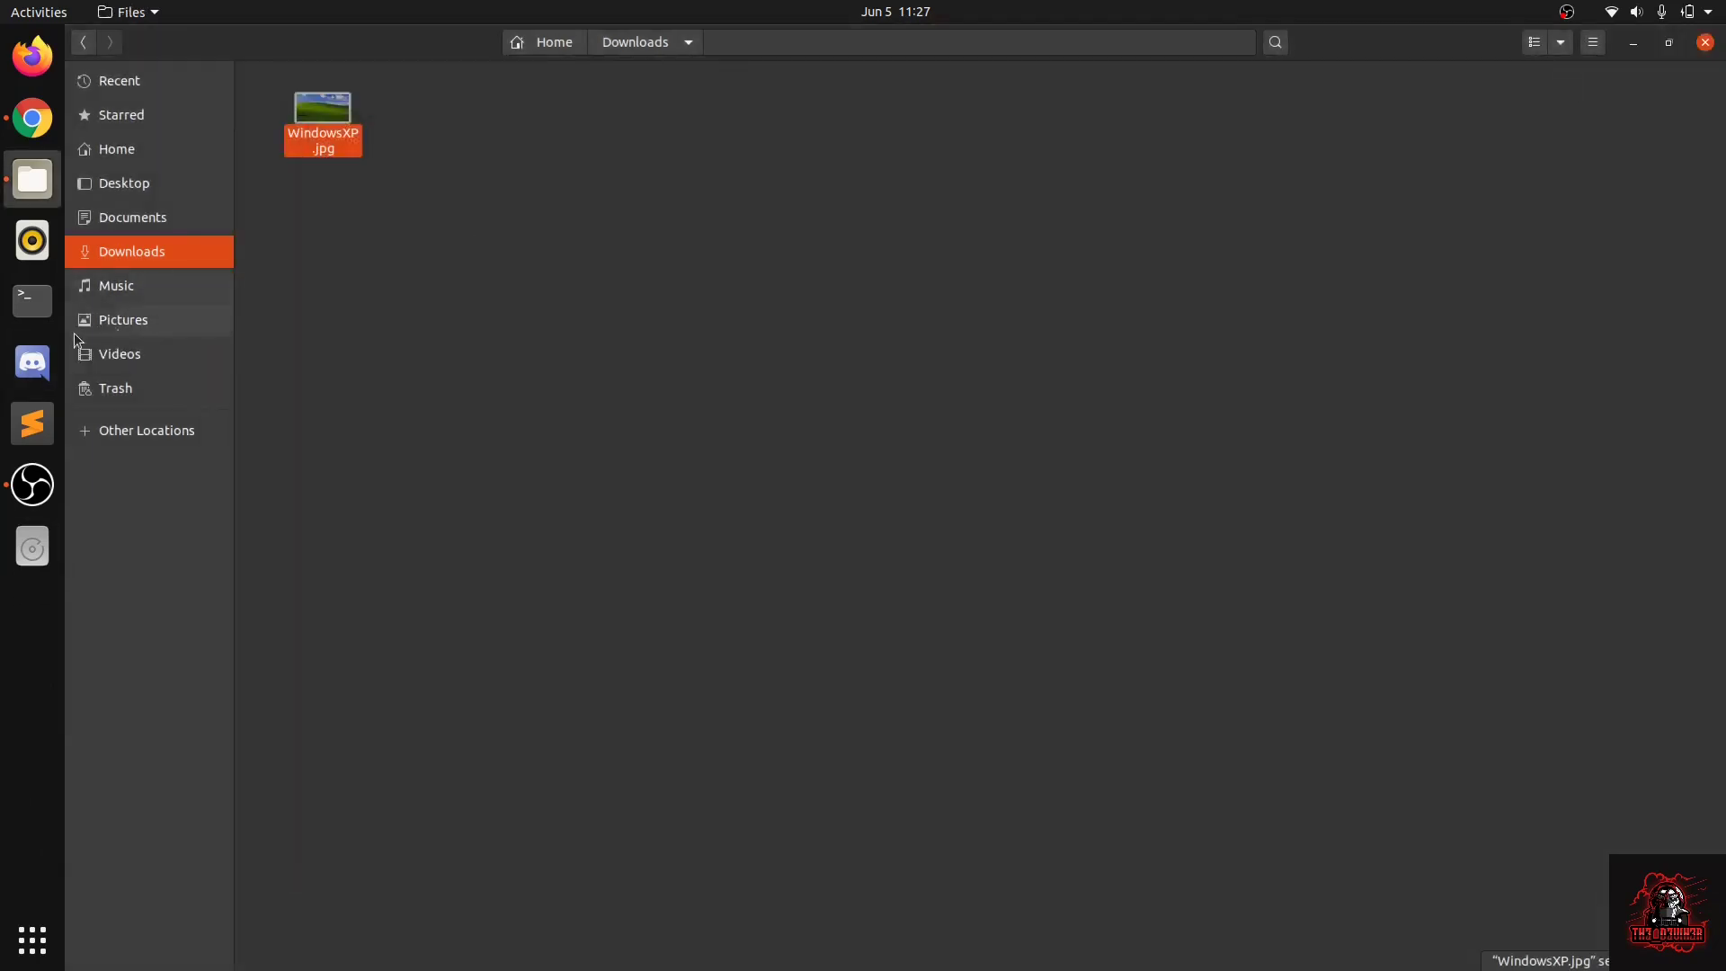
Open a terminal window over the file manager, change to the Downloads directory and clear the screen.
left_click(44, 305)
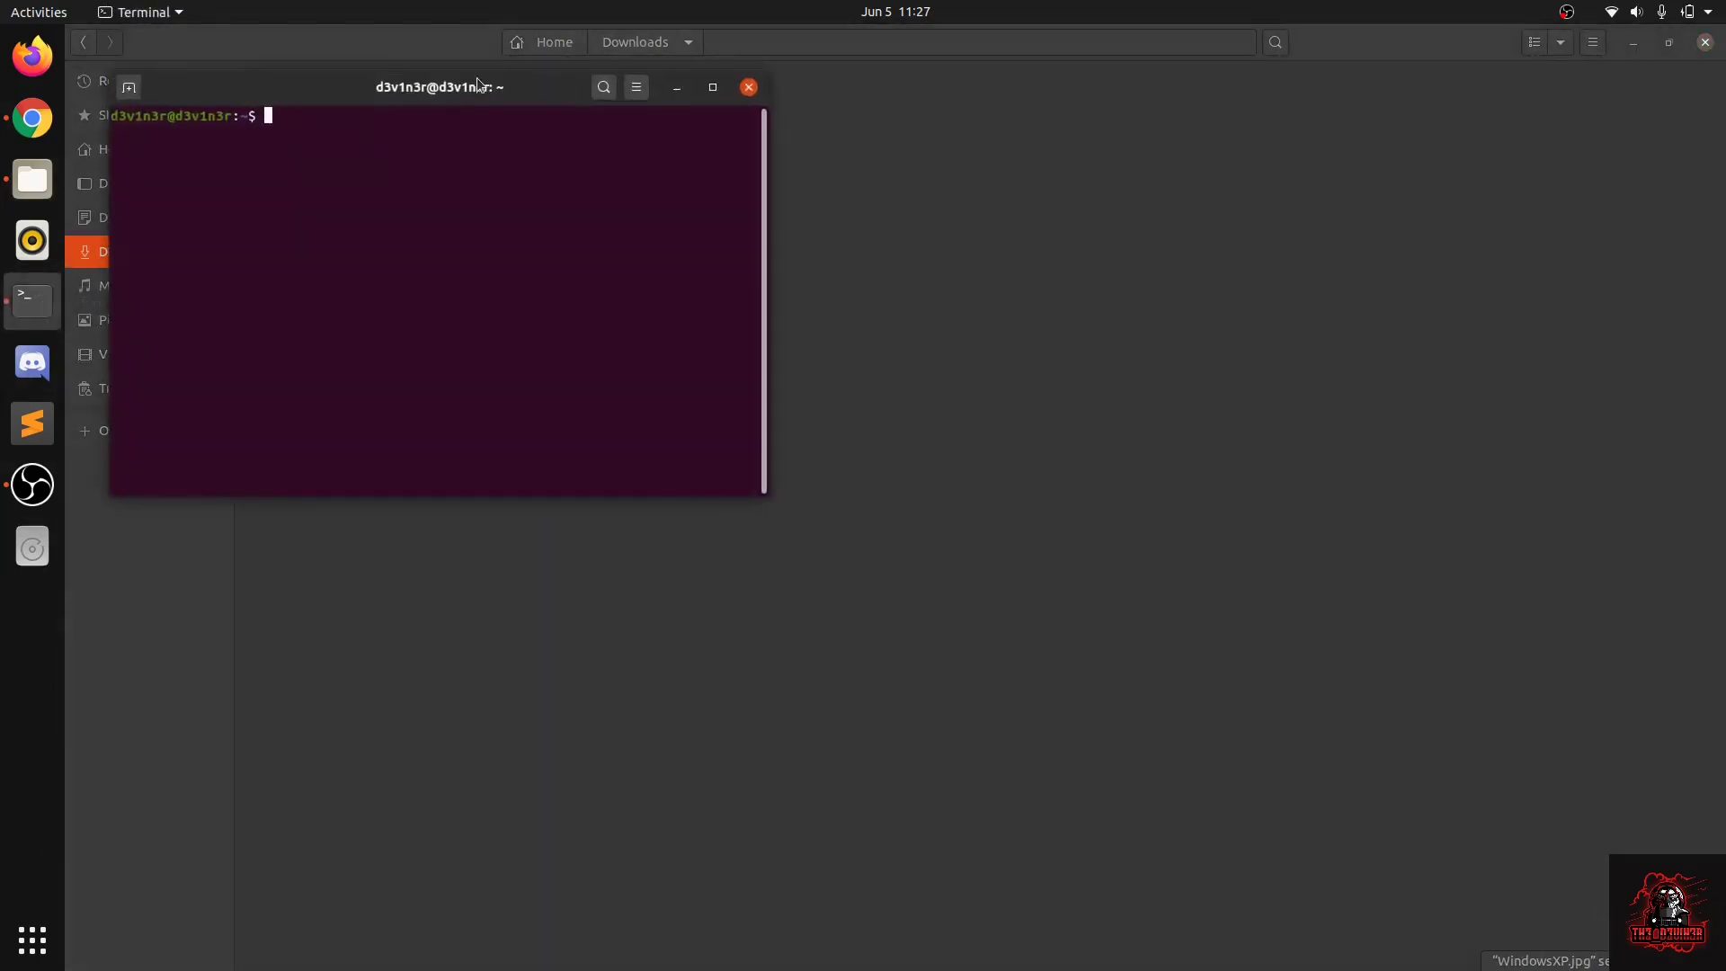
left_click_drag(468, 94, 881, 295)
type("cd ")
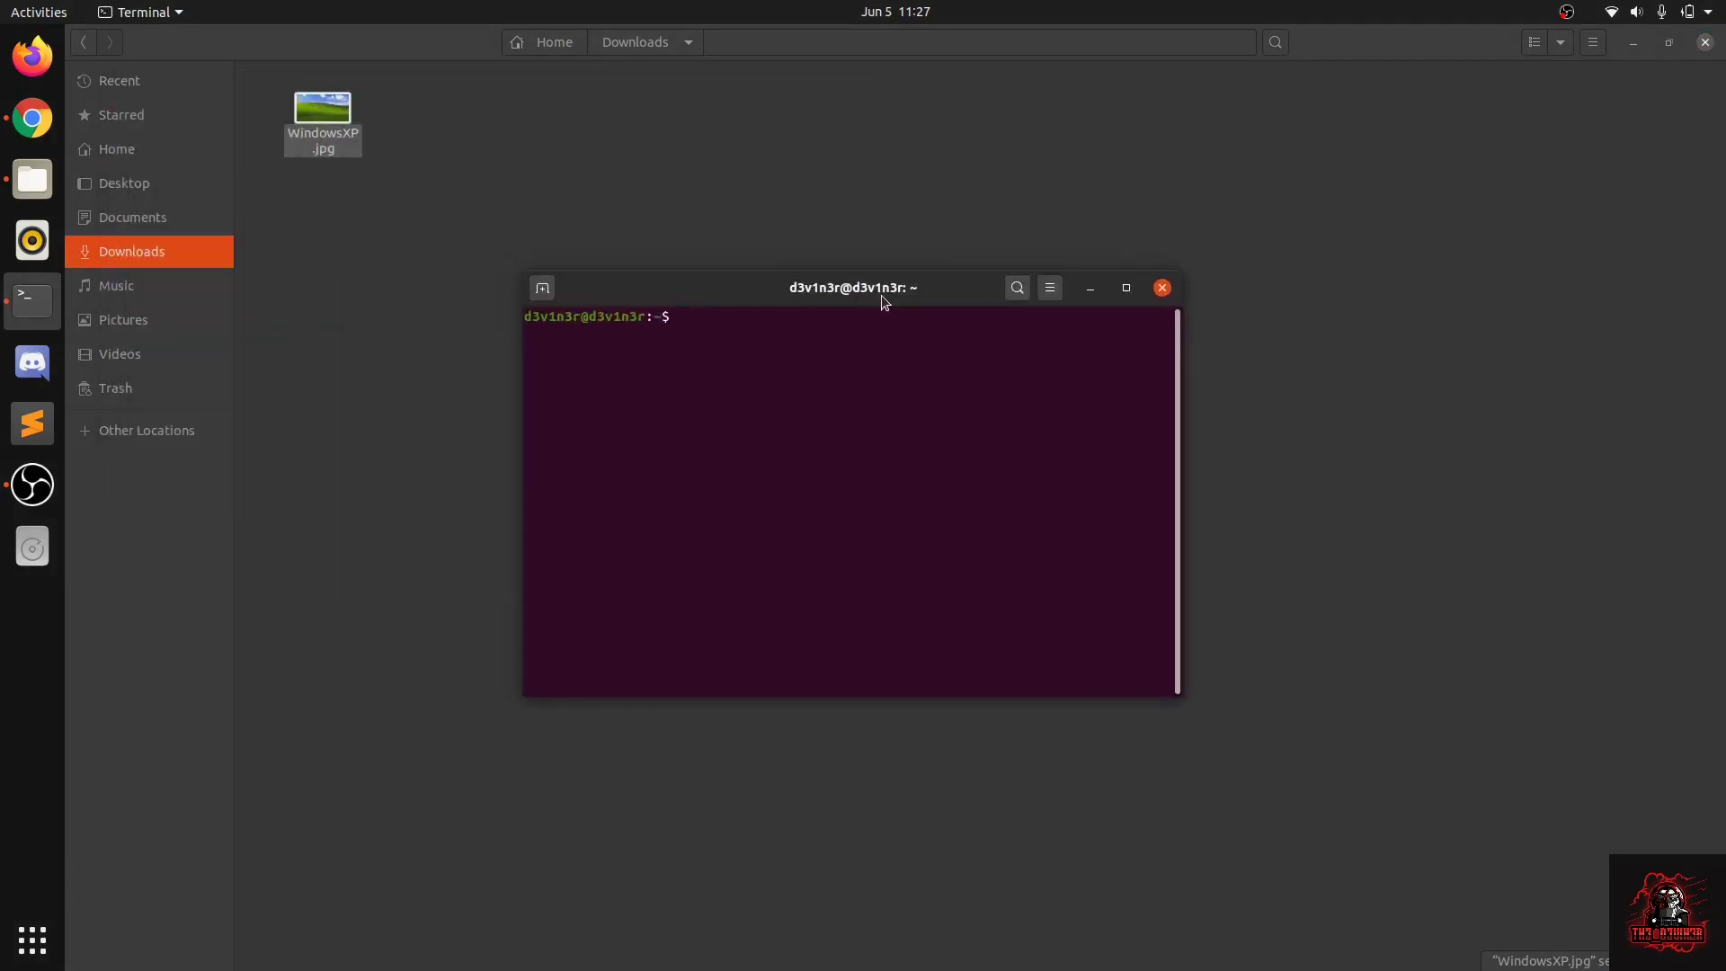
type("Down")
key("Tab")
key("Return")
key("ctrl+l")
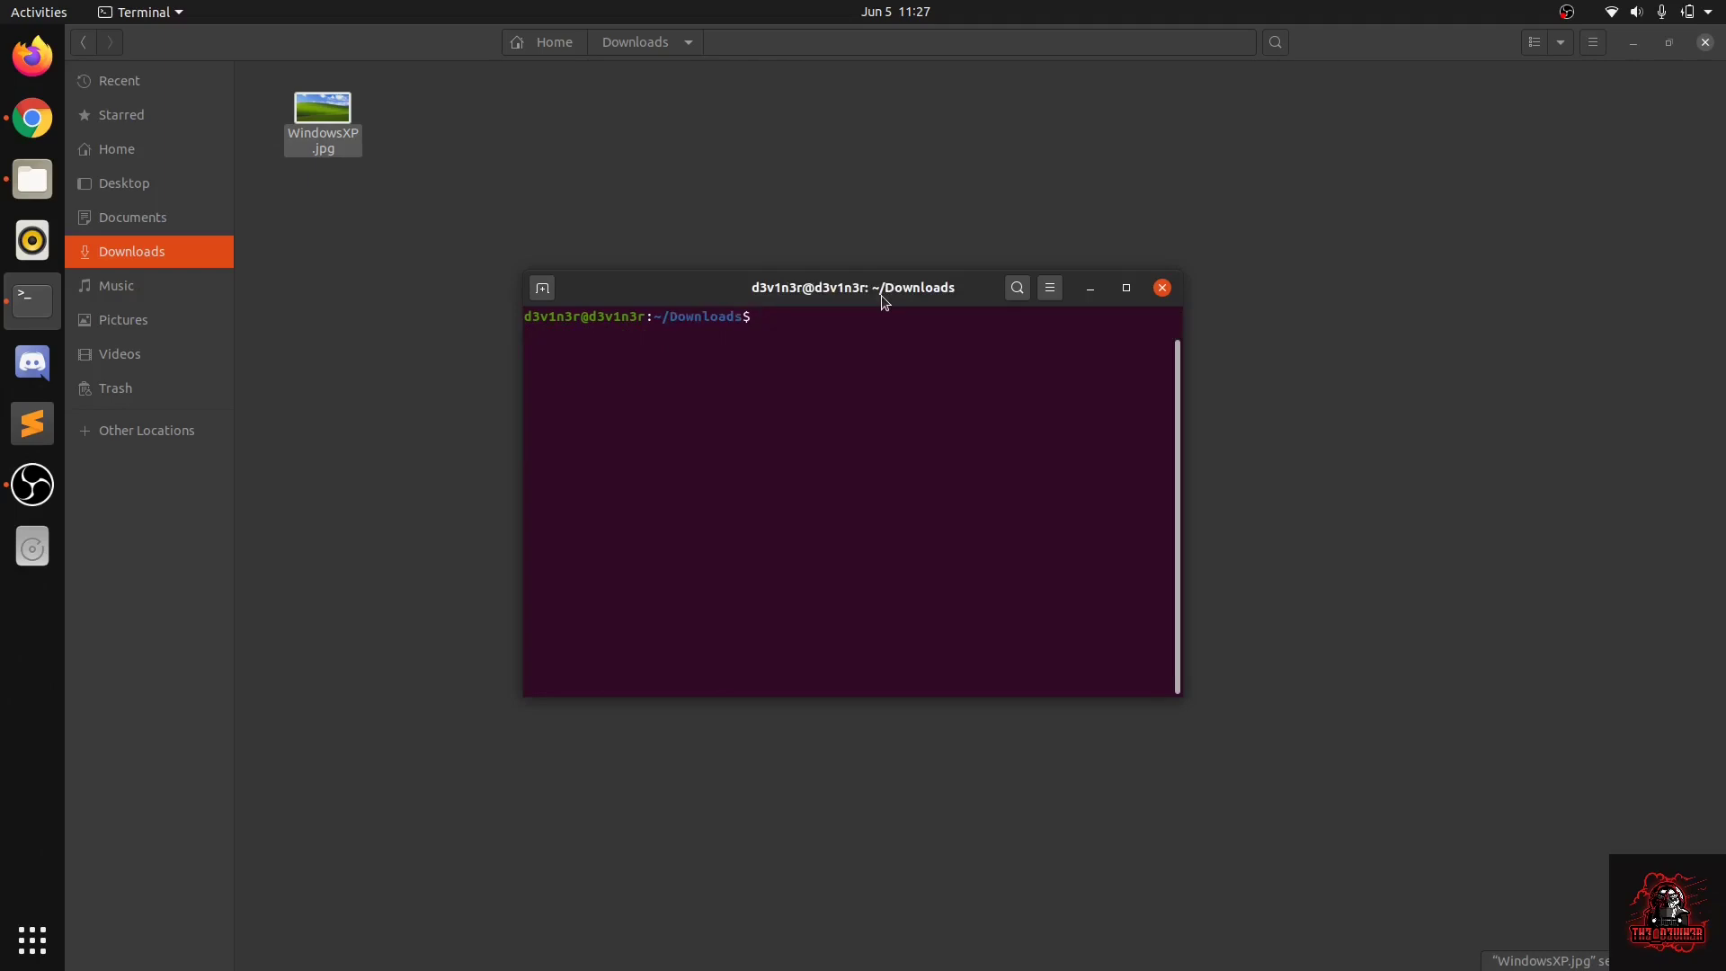
Run exiftool on WindowsXP.jpg and maximize the terminal to show its full metadata.
type("exiftool Win")
key("Tab")
key("Return")
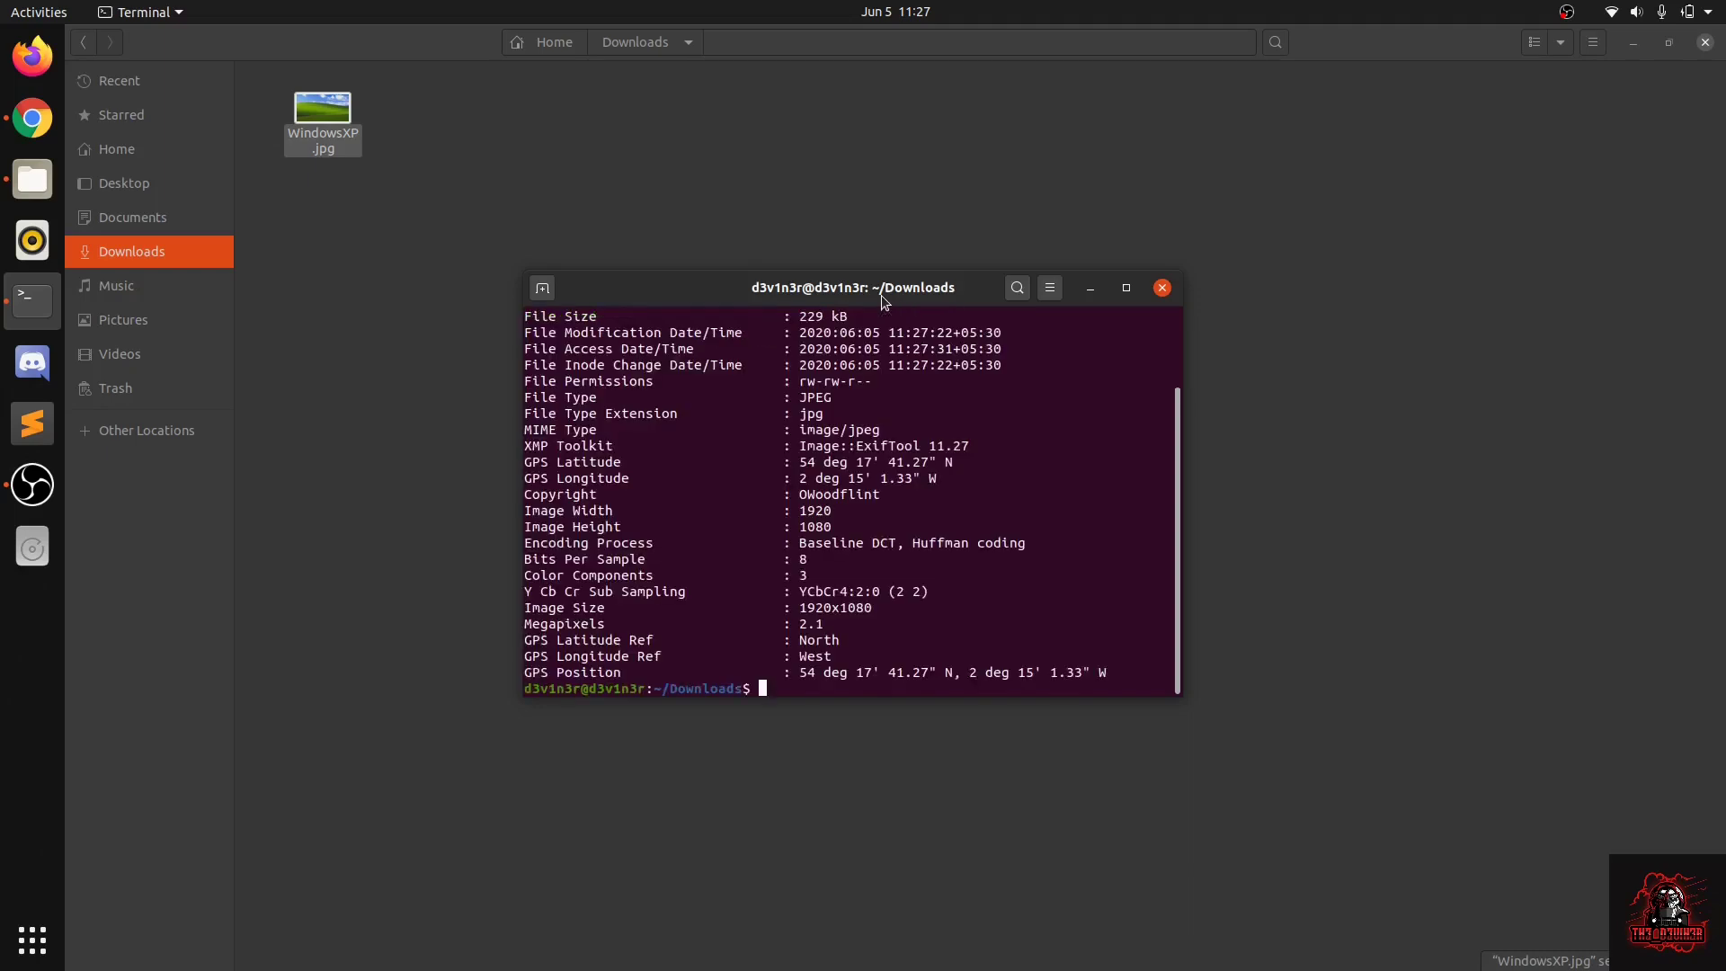
double_click(898, 282)
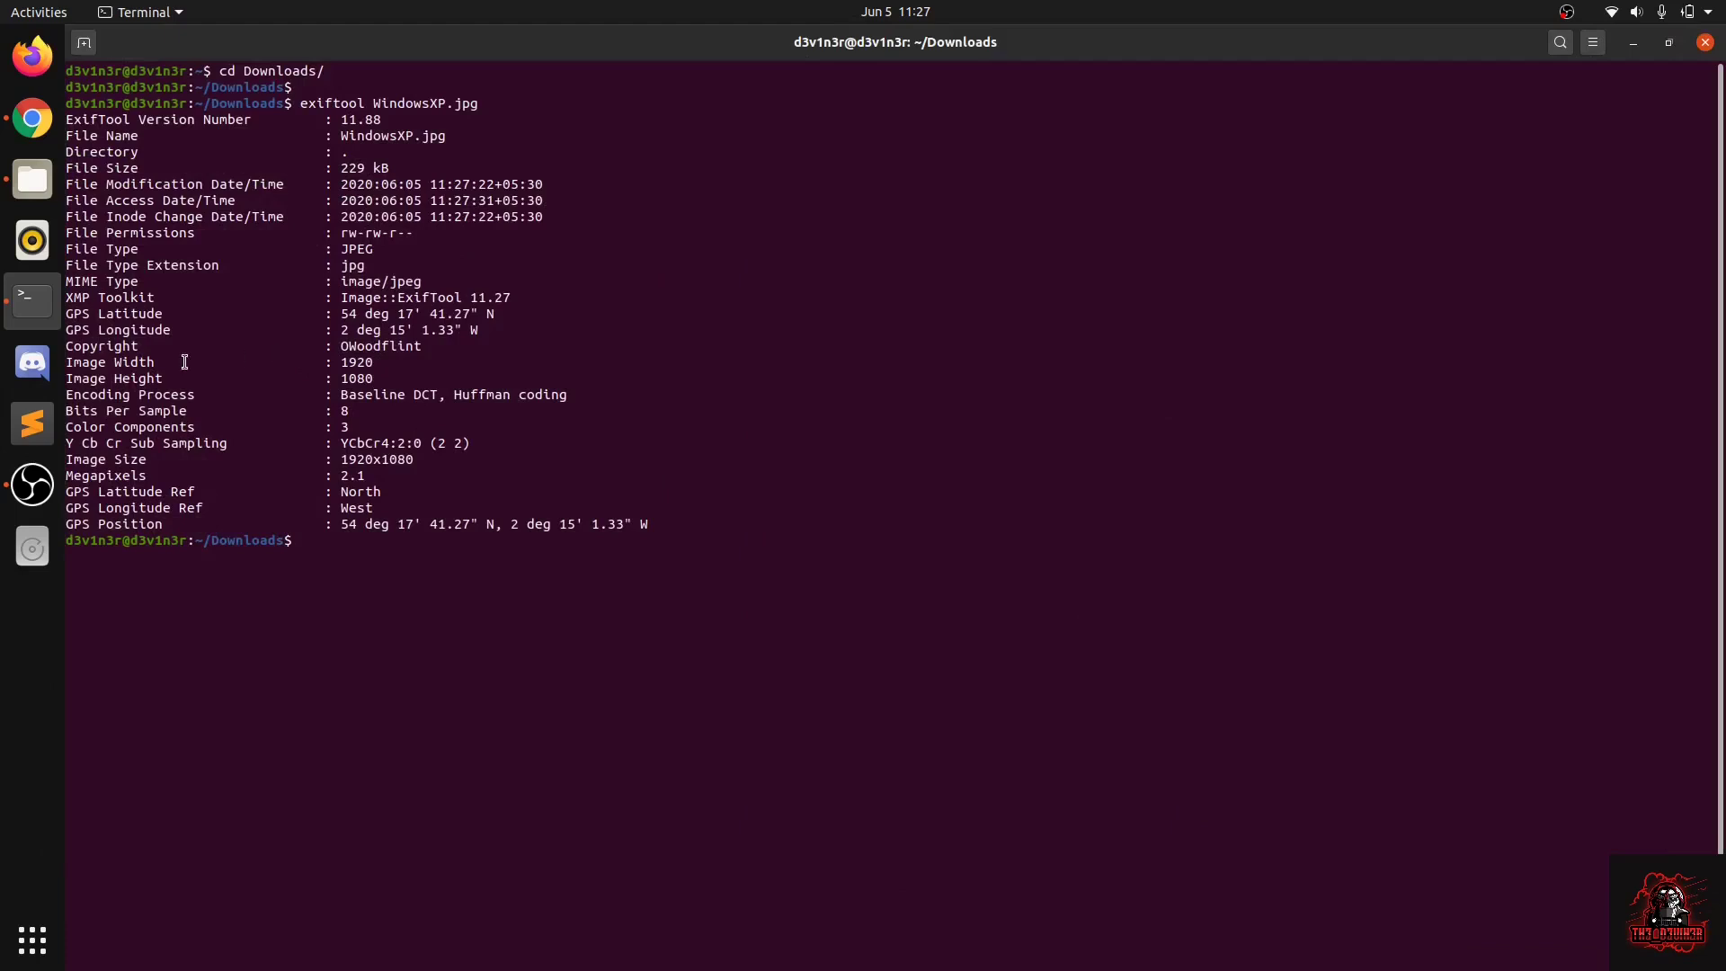
Copy the Copyright value from the image's exiftool metadata.
triple_click(120, 346)
left_click(119, 346)
triple_click(119, 346)
left_click(119, 346)
double_click(119, 346)
left_click_drag(331, 343, 418, 345)
left_click(417, 346)
double_click(389, 348)
key("ctrl+c")
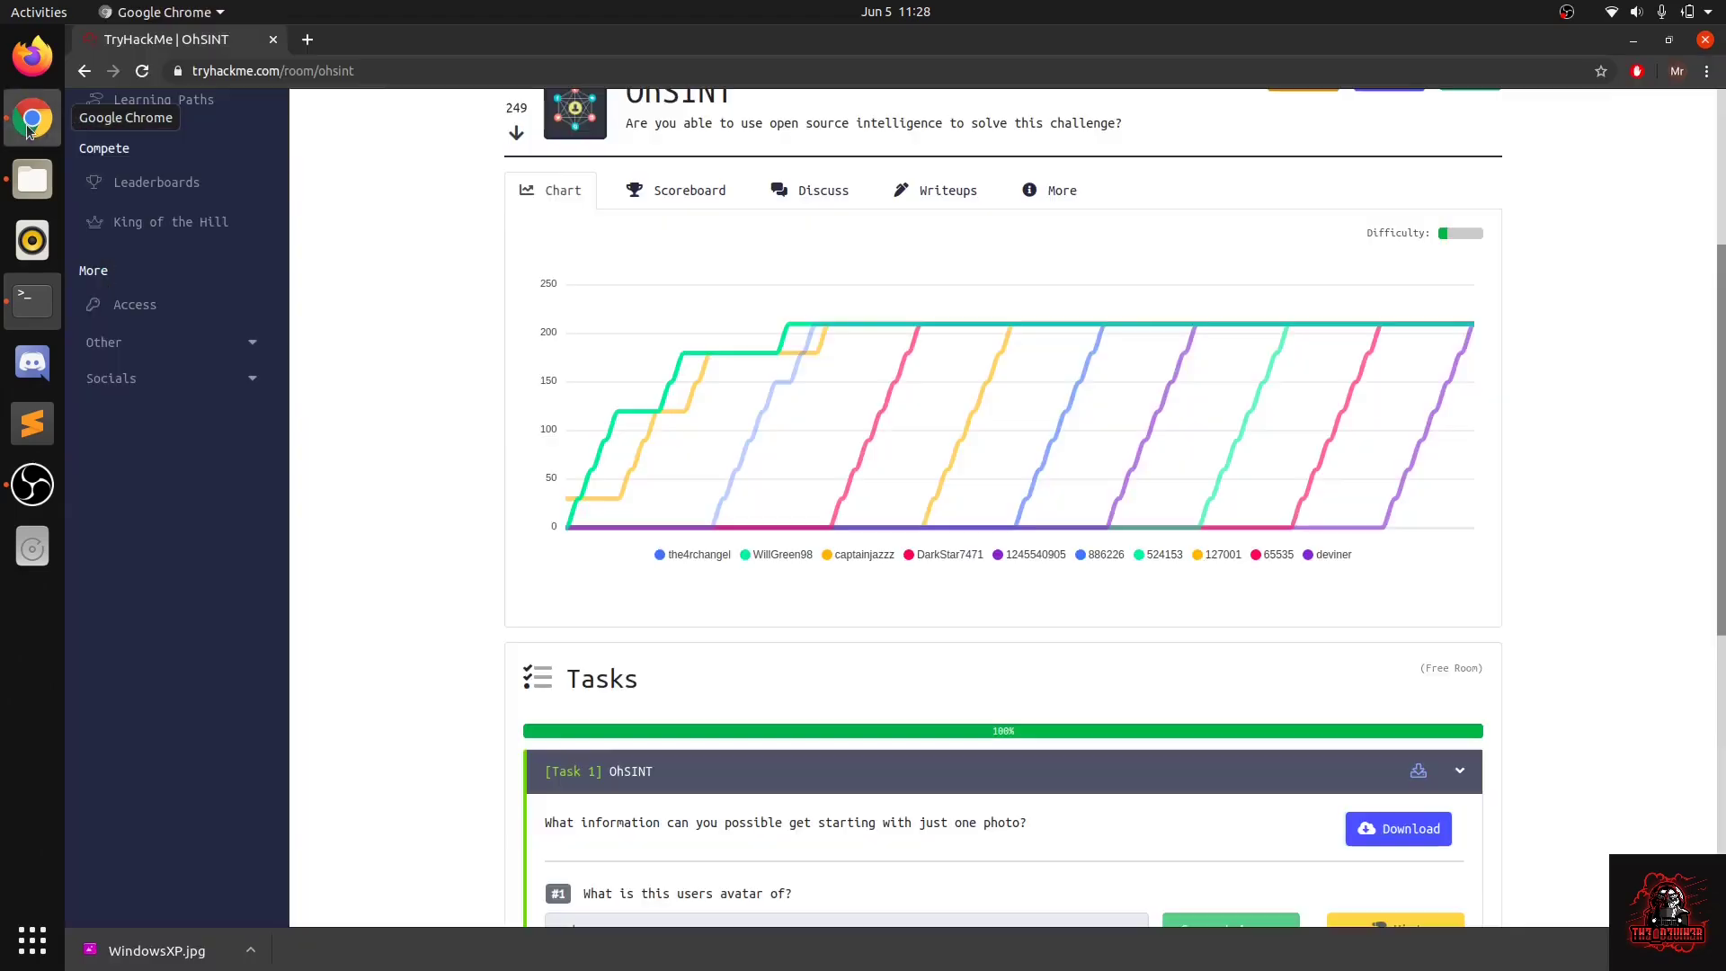
Switch to Chrome, open a new tab, and read question #1 about the user's avatar in the OhSINT task.
left_click(33, 118)
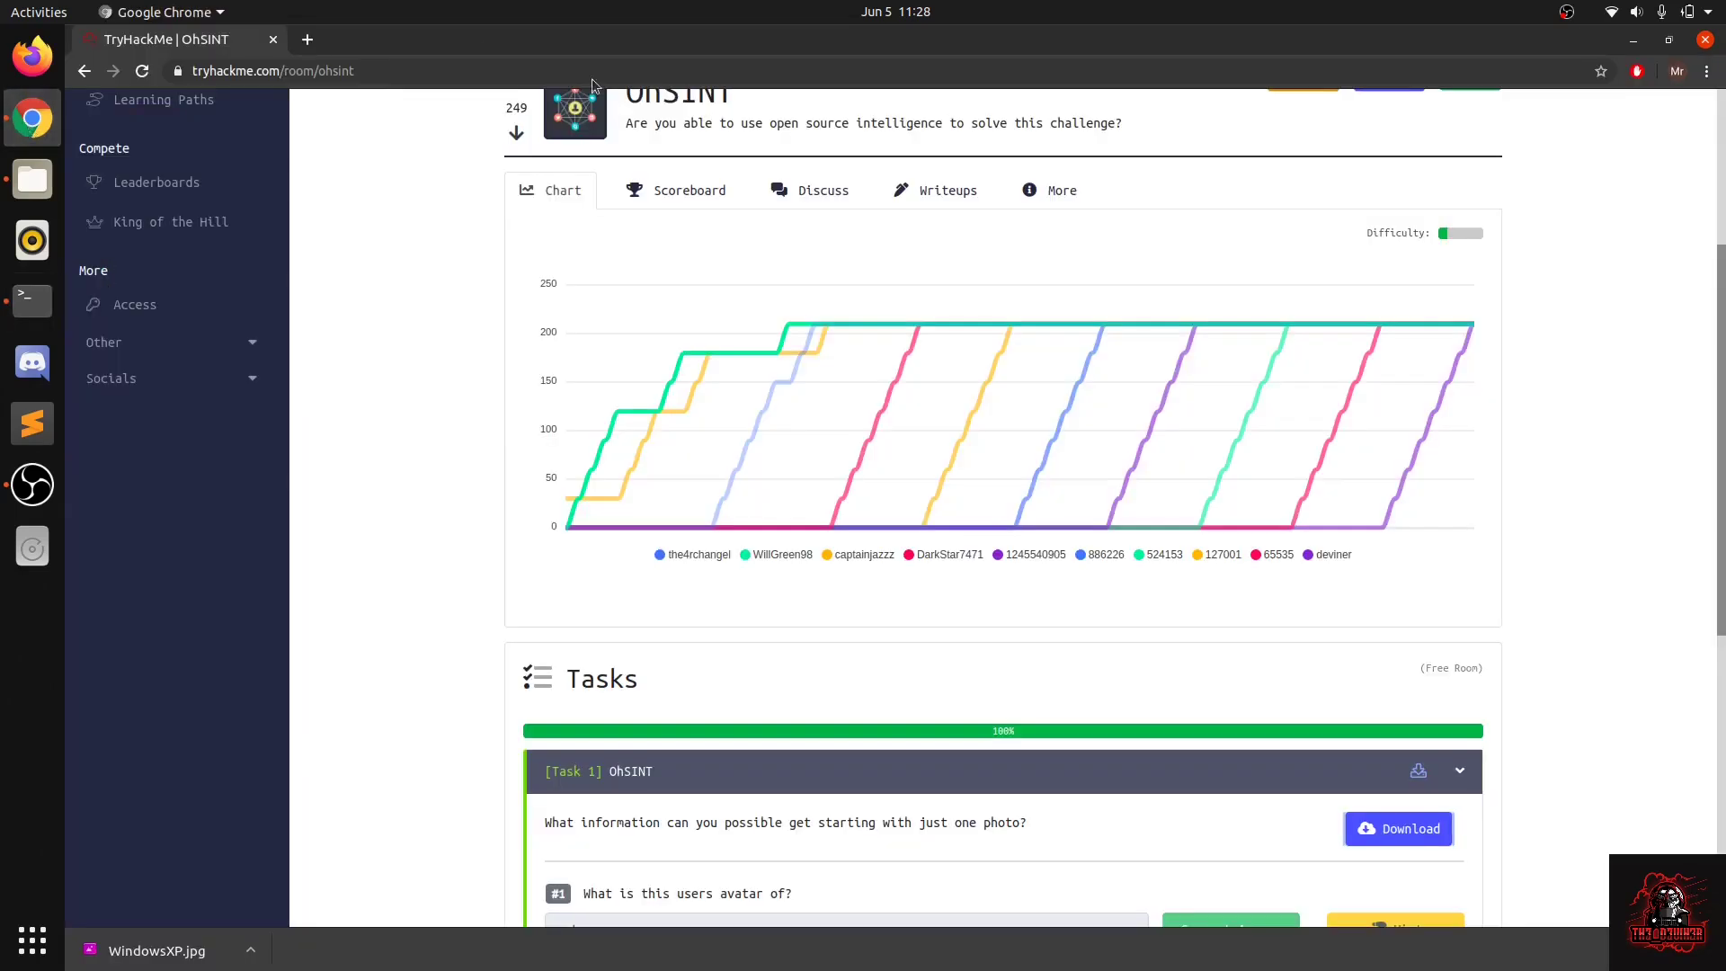
left_click(302, 41)
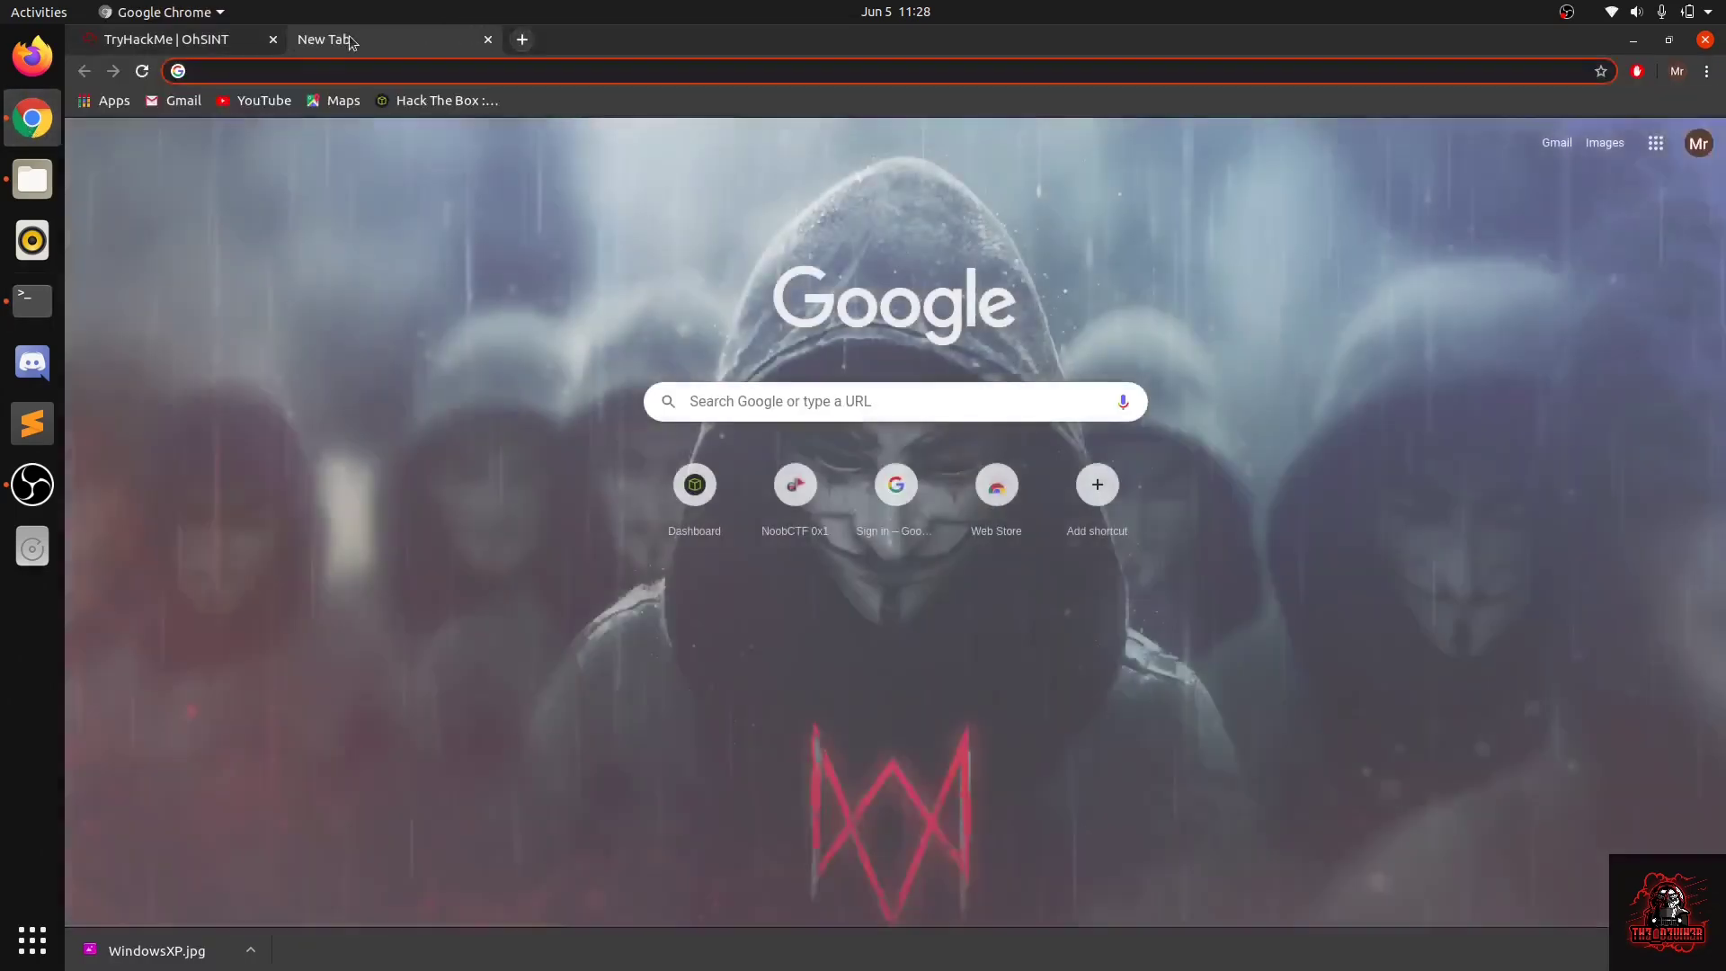
left_click(206, 47)
scroll(697, 719, "down", 4)
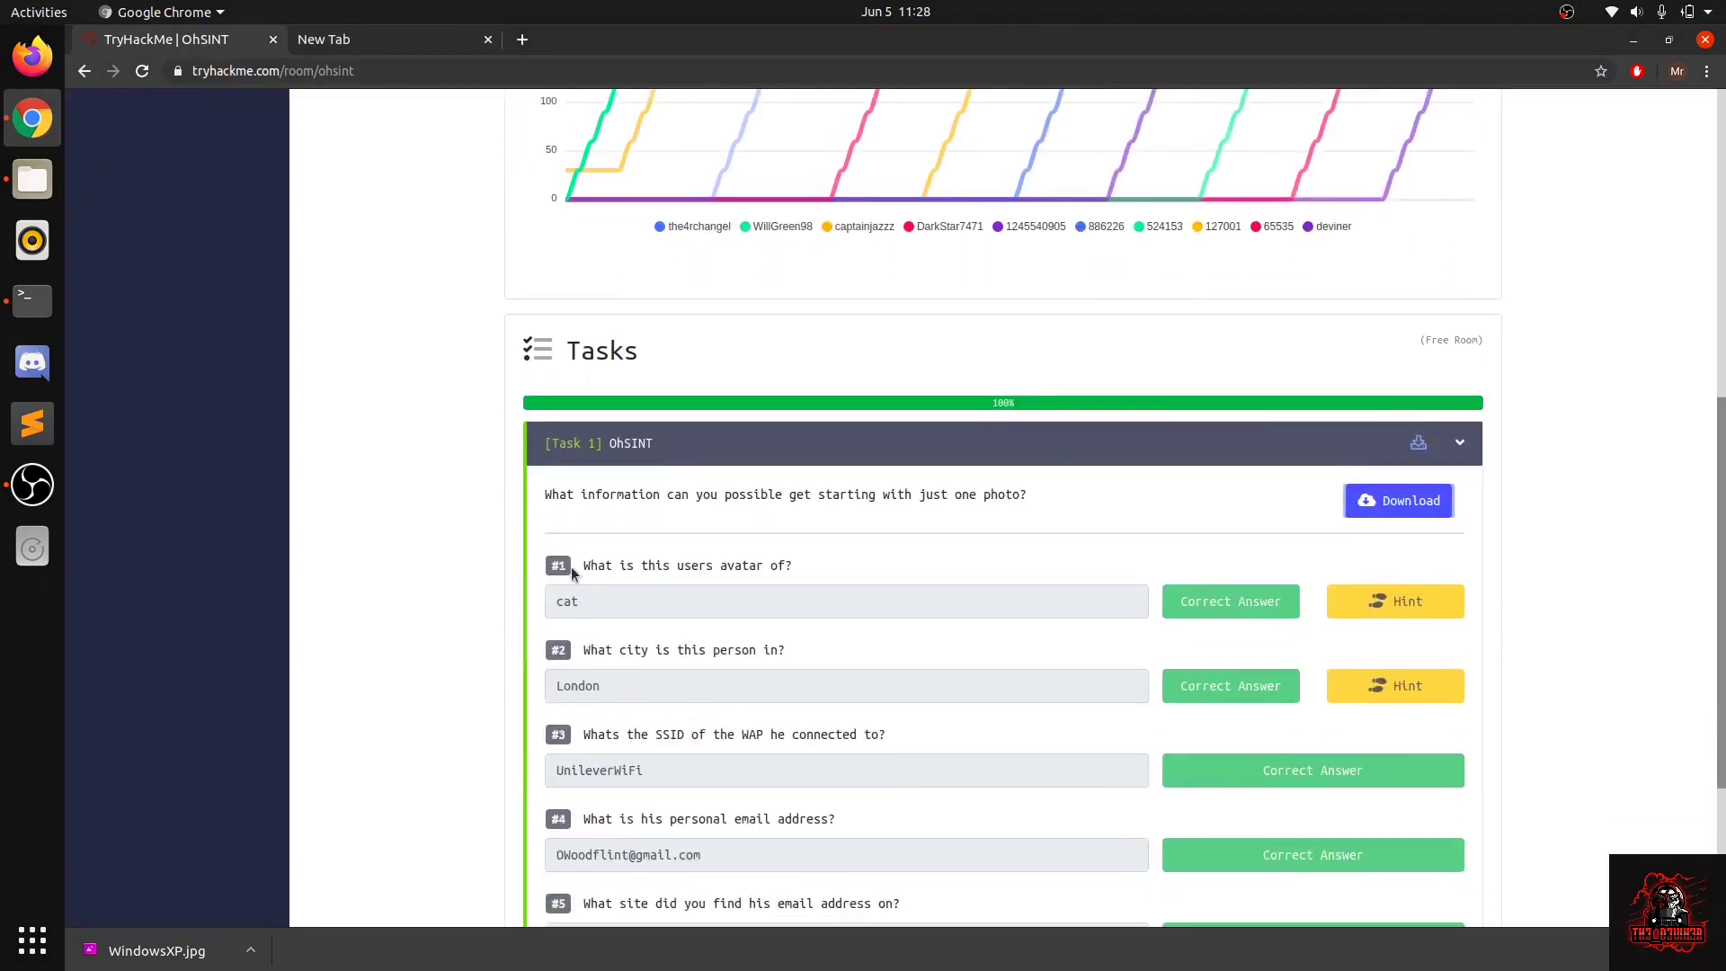
left_click_drag(578, 573, 708, 568)
left_click(717, 567)
scroll(834, 562, "up", 1)
scroll(834, 562, "up", 3)
Search Google in the new tab for the copied copyright value.
left_click(423, 43)
left_click(398, 74)
key("ctrl+v")
key("Return")
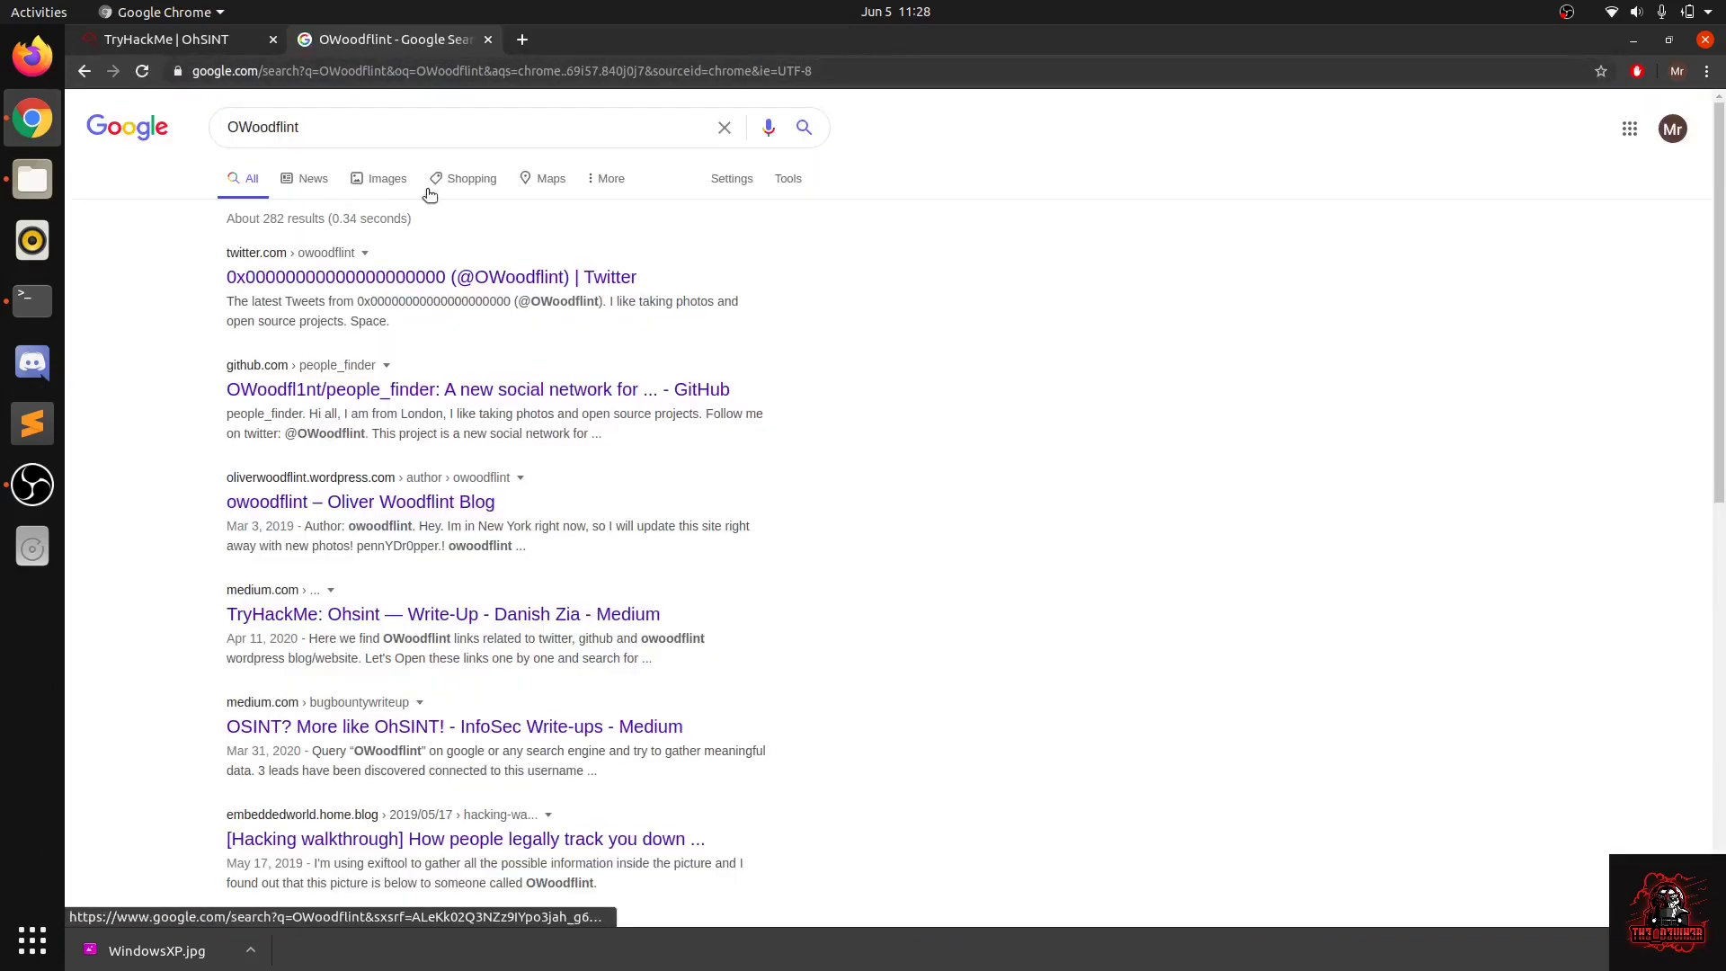
Look through the search results, view the WordPress author page, and return to the results.
scroll(440, 475, "down", 2)
scroll(438, 472, "up", 2)
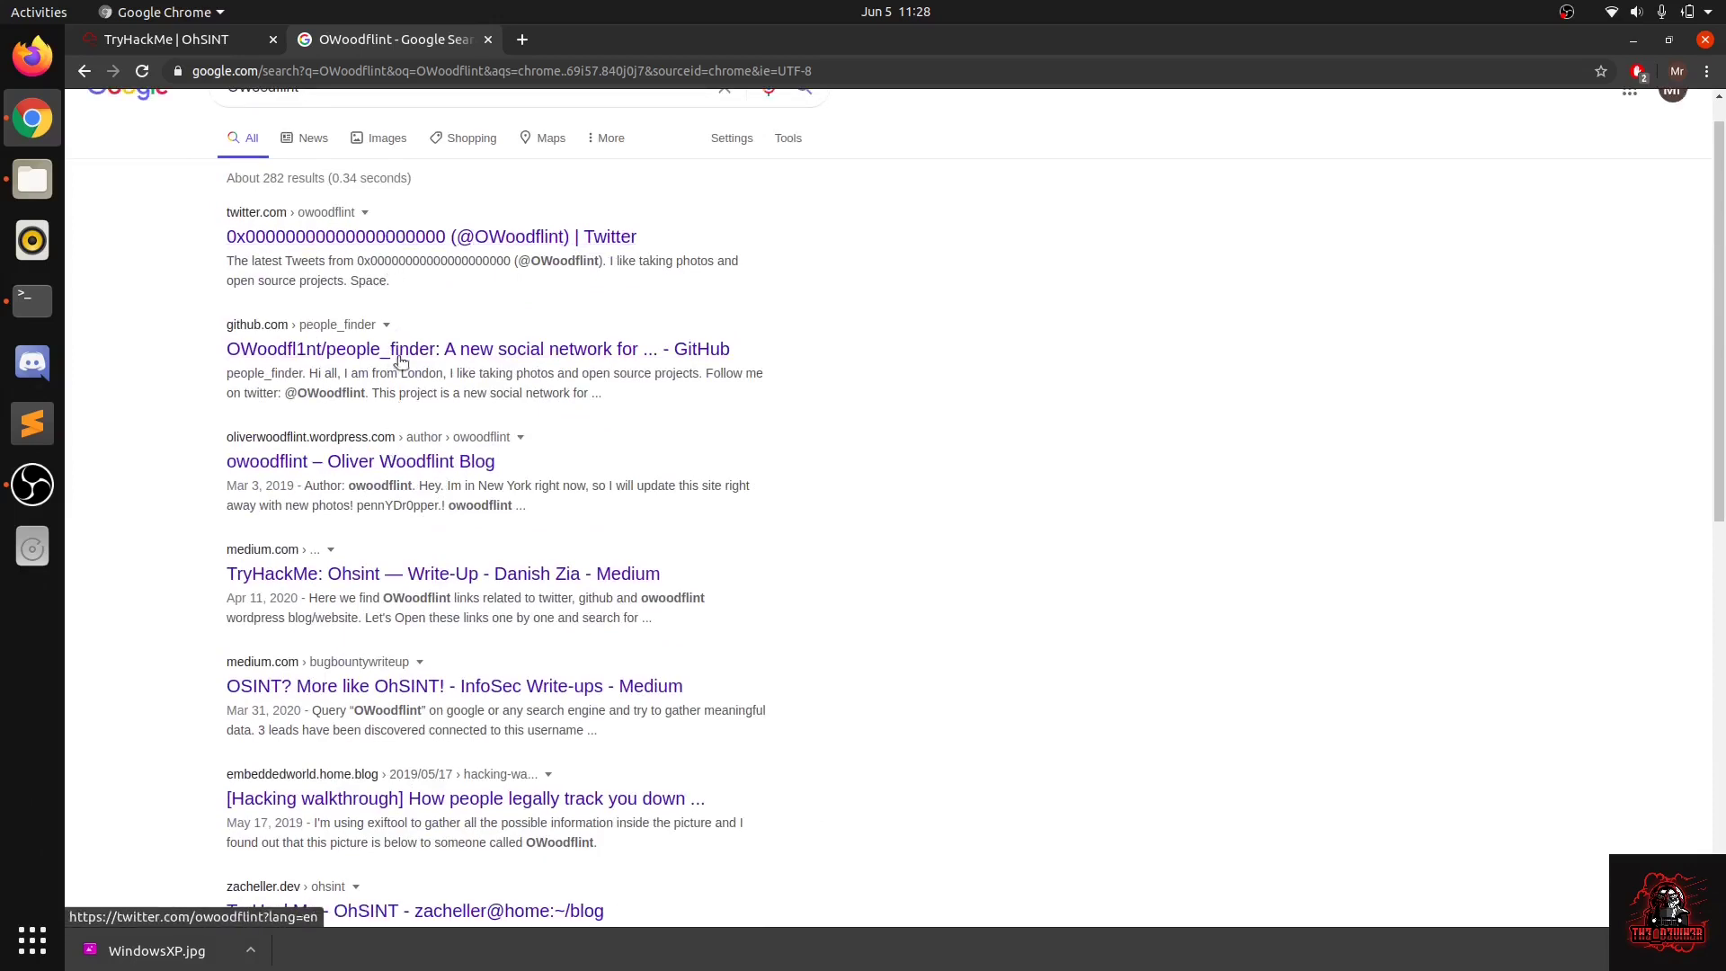
left_click(344, 465)
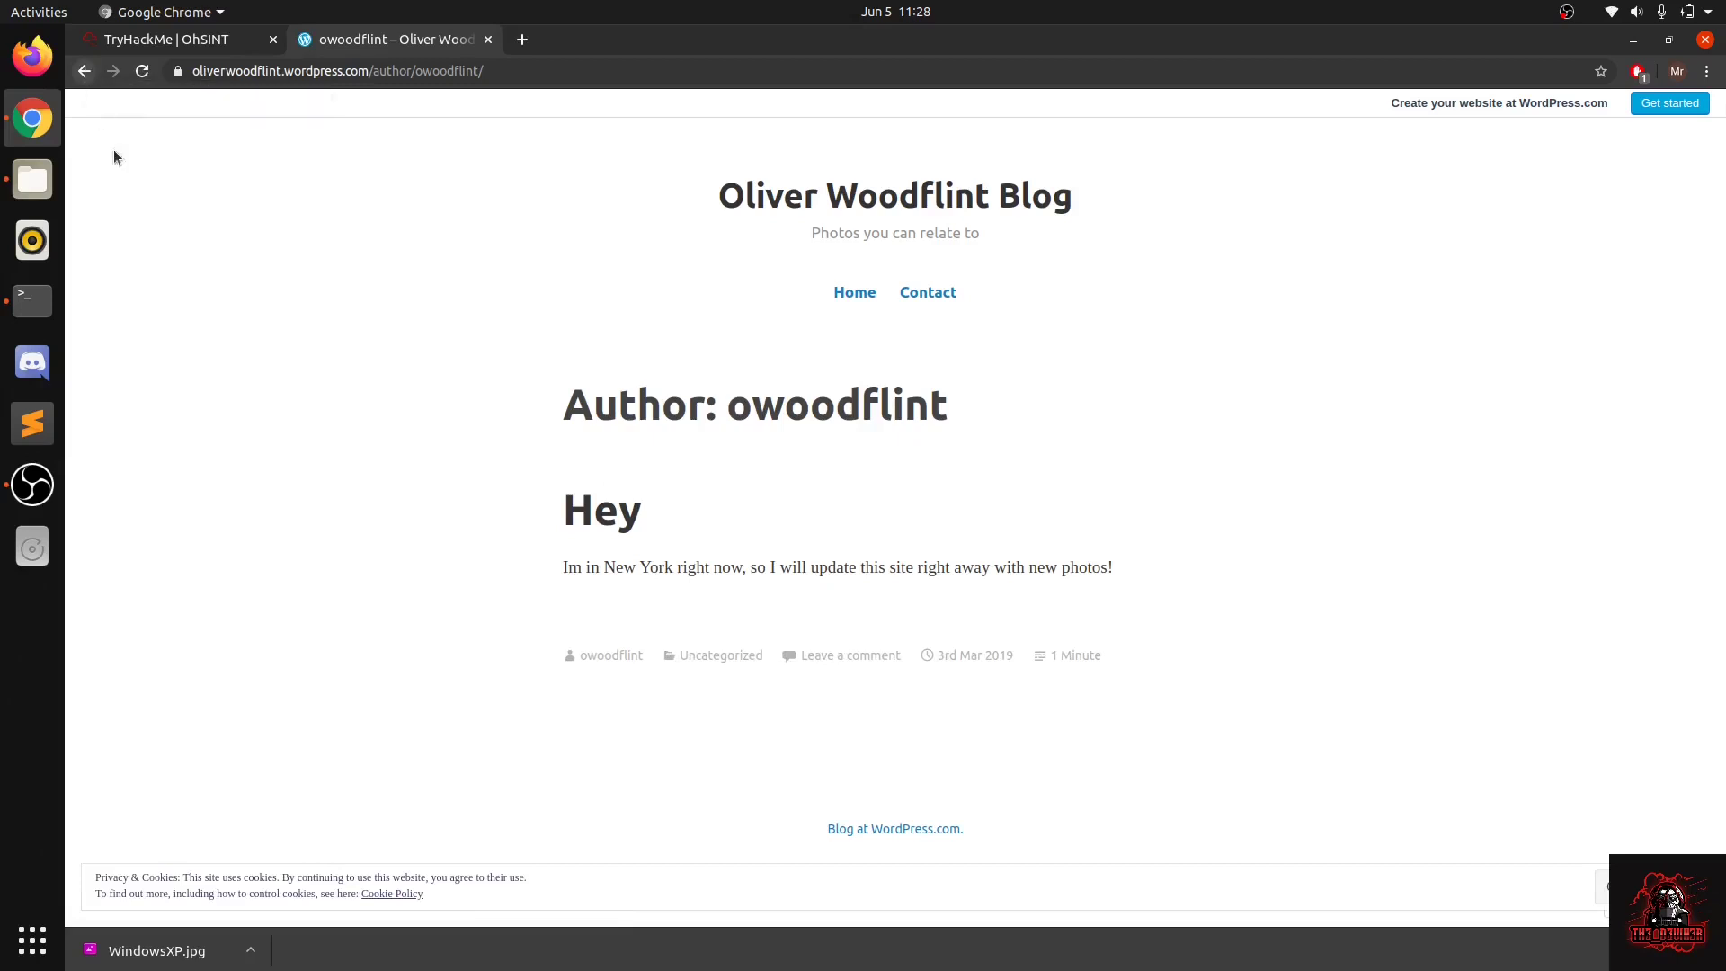
left_click(85, 73)
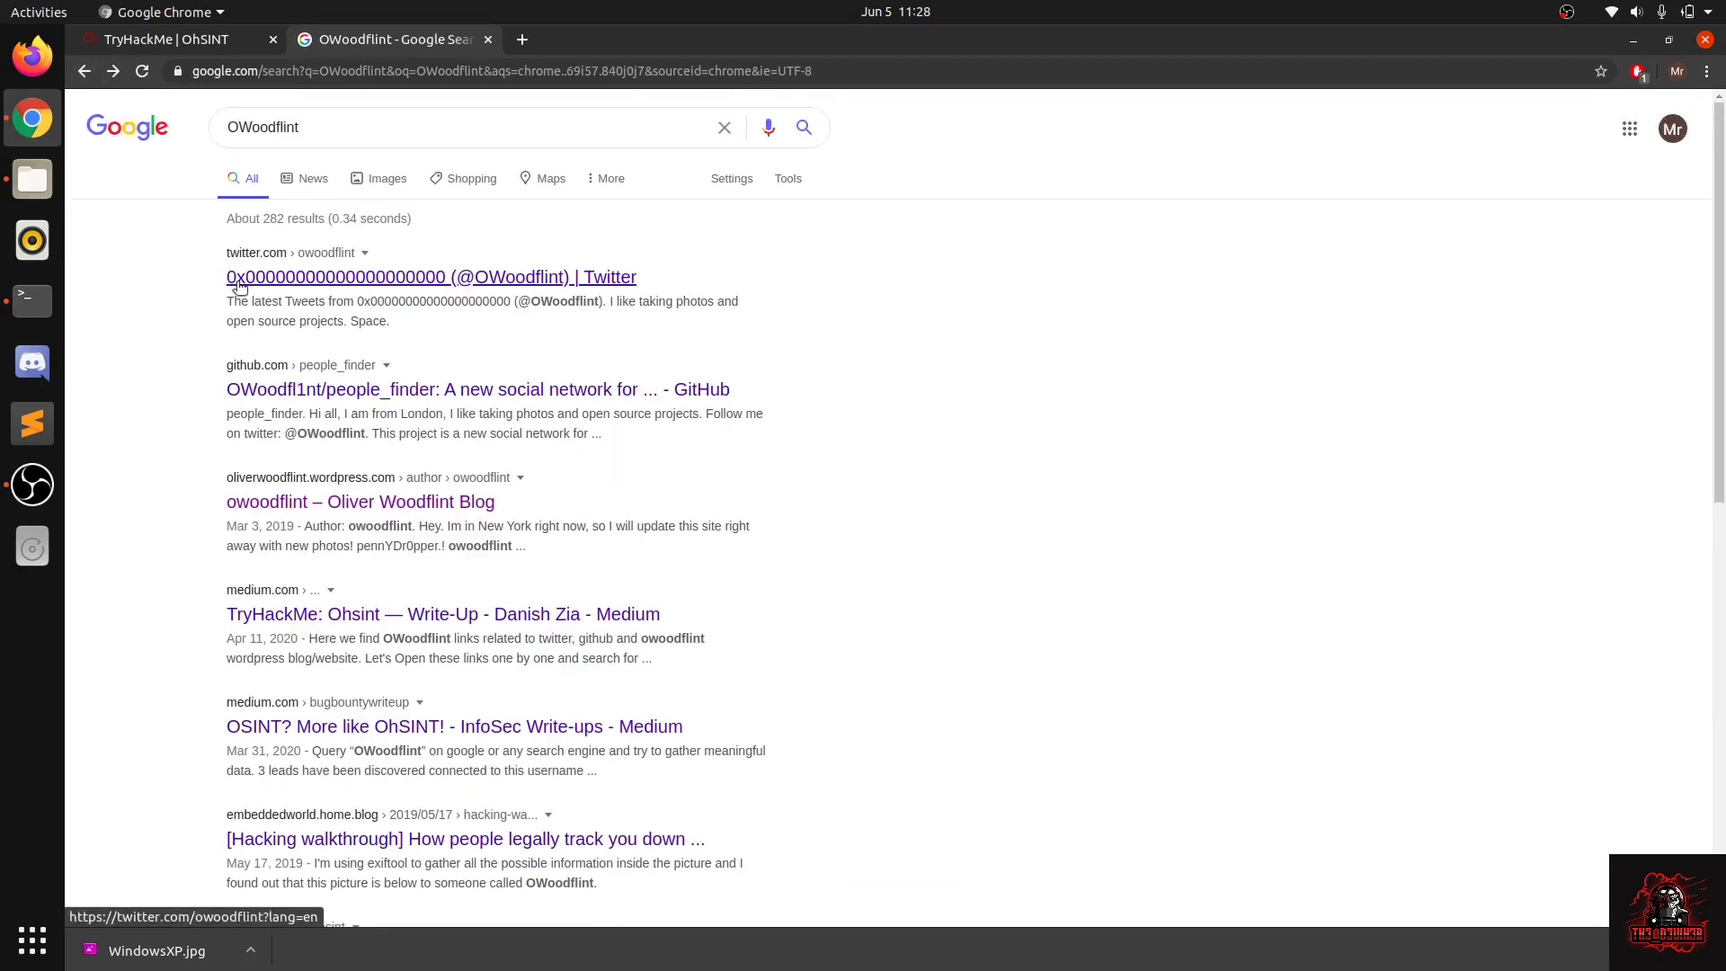
Open the Twitter profile from the search results and check it against question #1 of the OhSINT task.
left_click(238, 284)
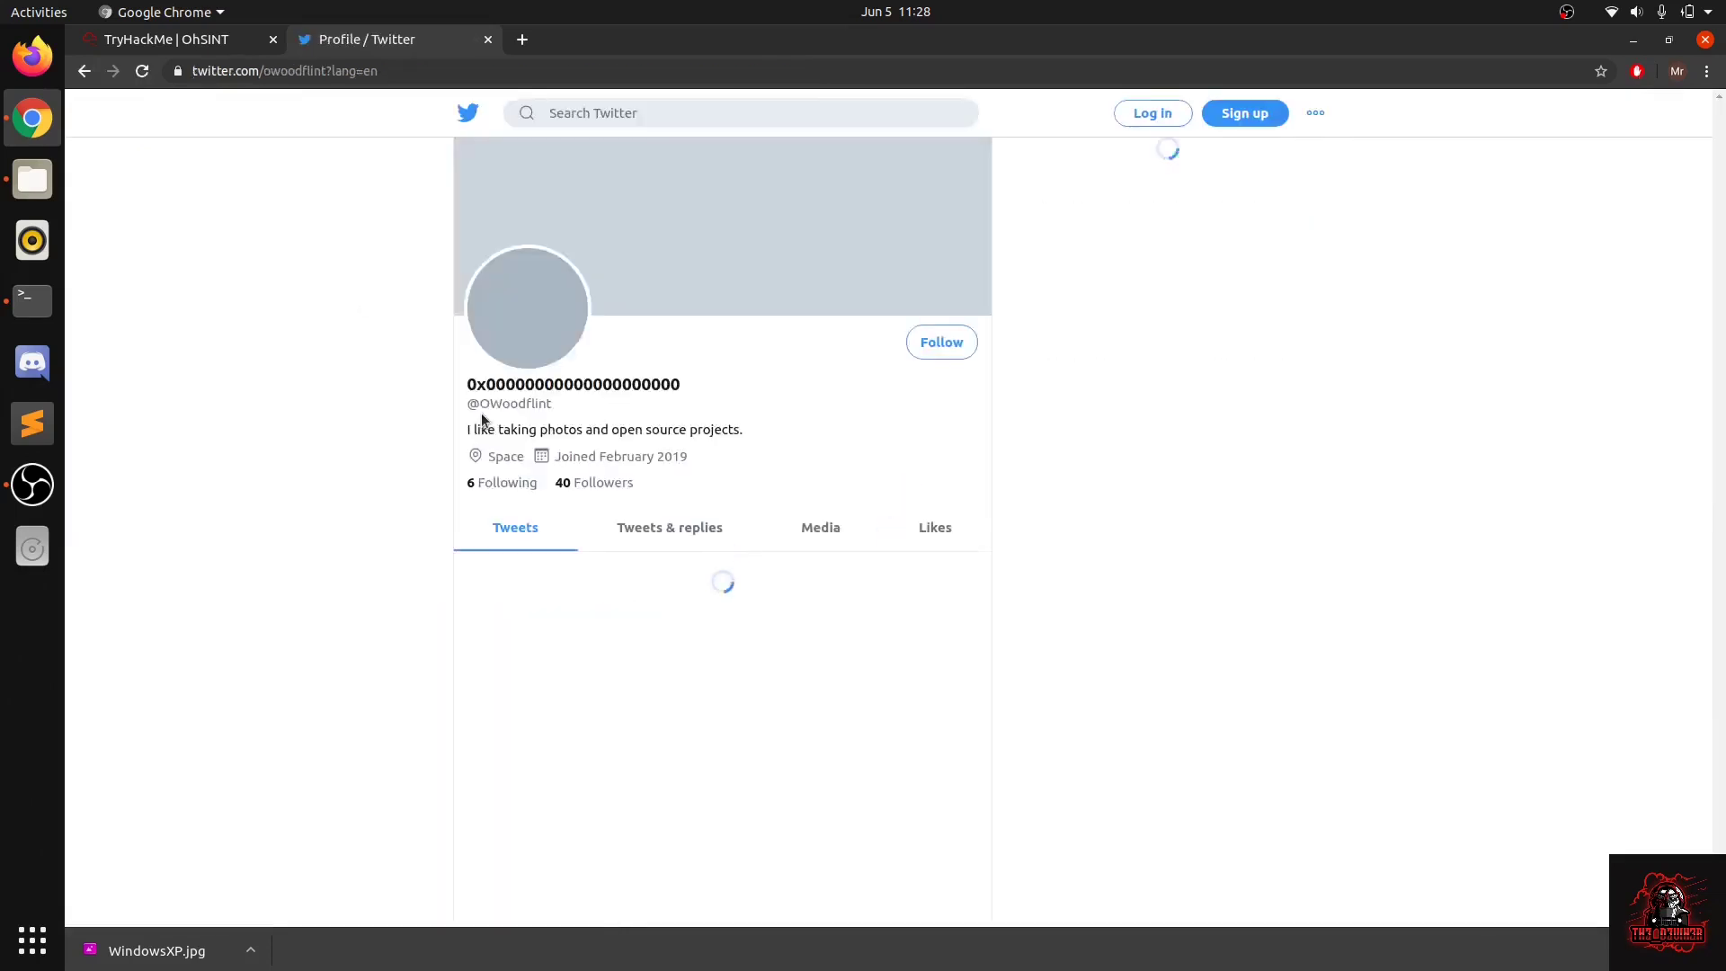
scroll(539, 558, "down", 1)
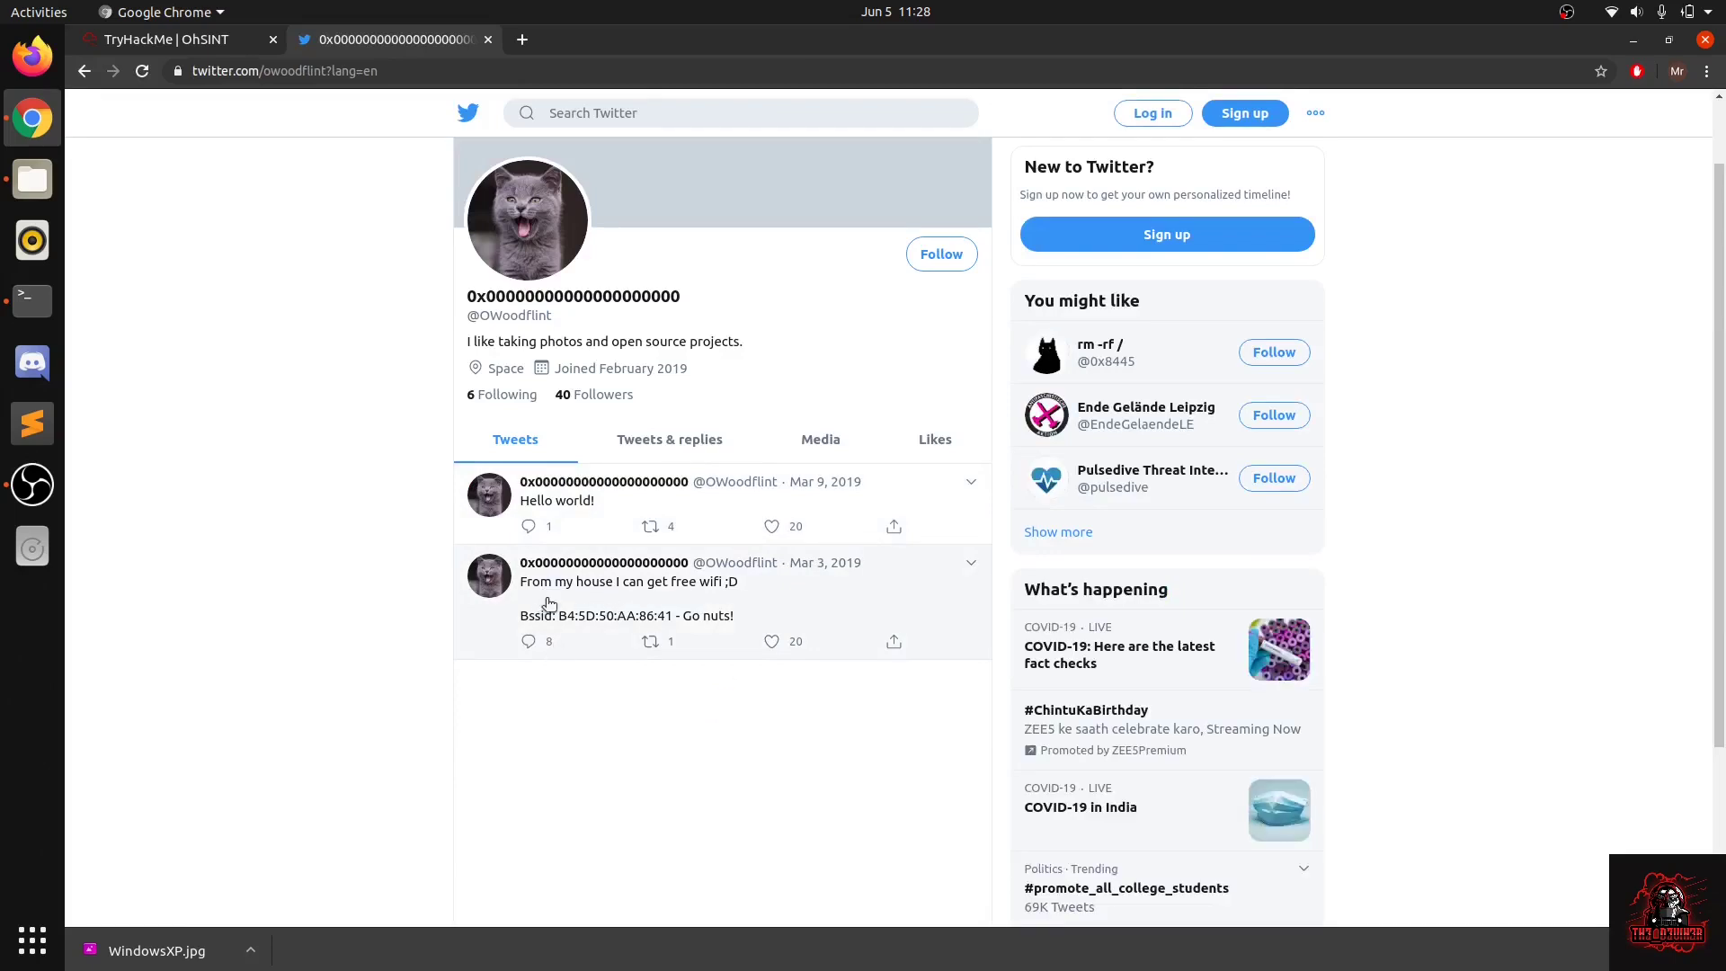
left_click(163, 43)
scroll(568, 649, "down", 3)
left_click_drag(575, 648, 766, 643)
left_click(617, 647)
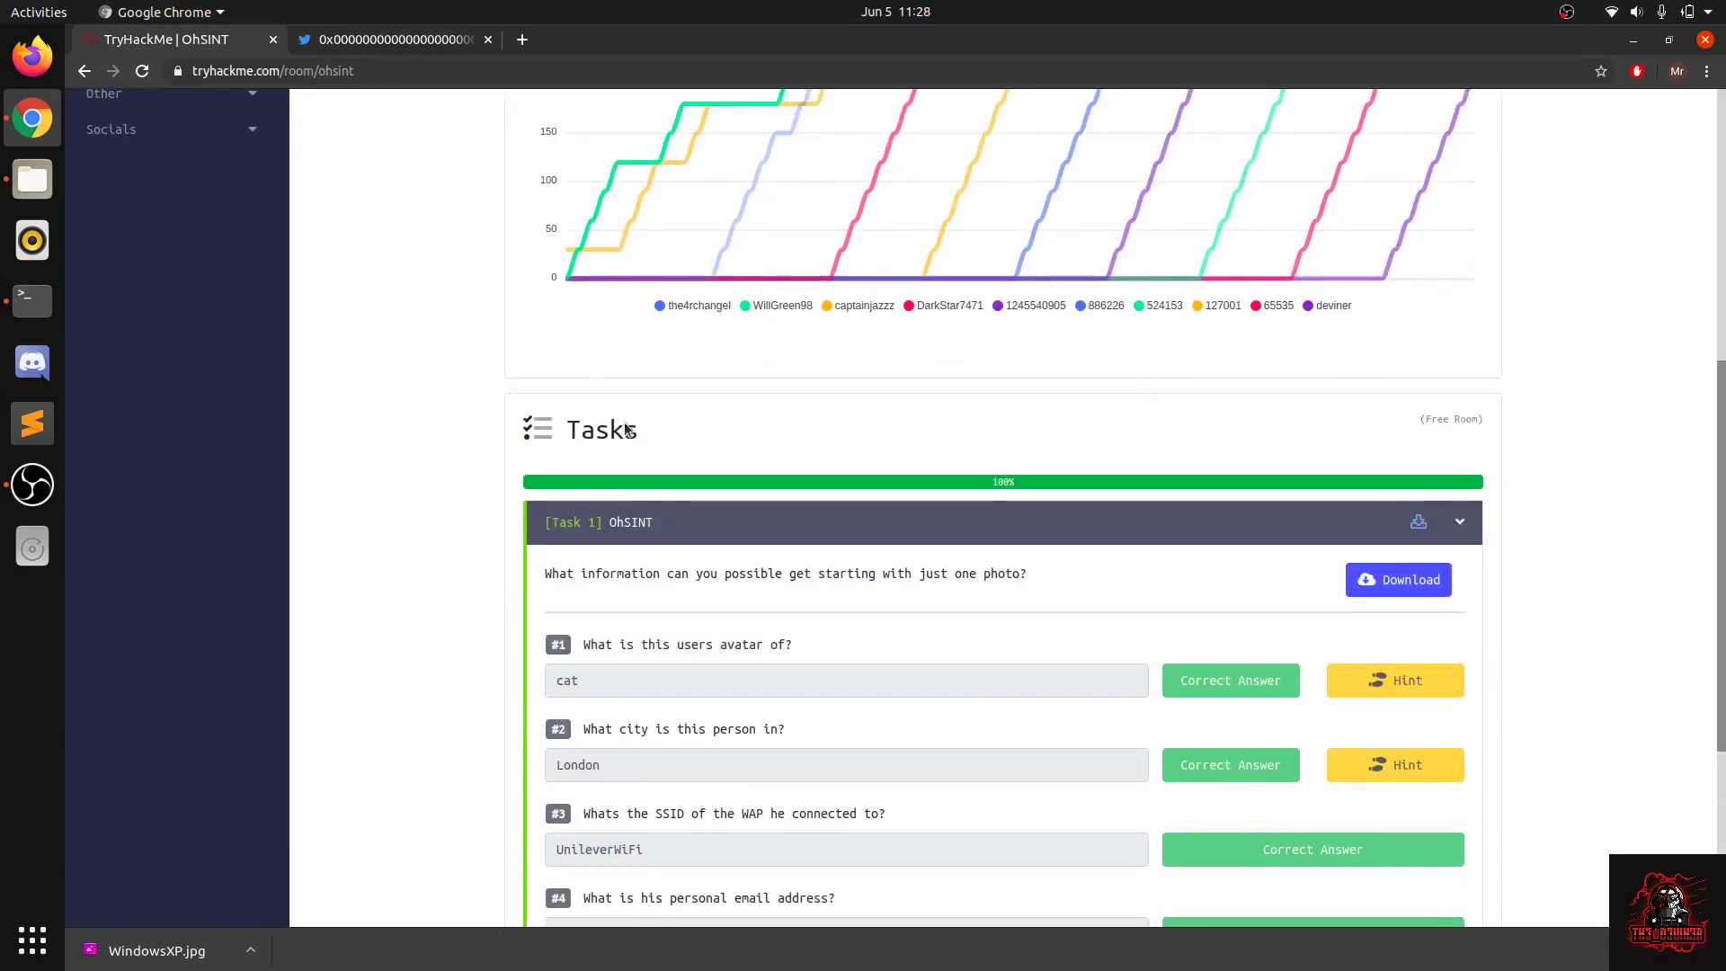
View the Twitter profile's avatar enlarged, then close the photo.
left_click(321, 42)
left_click(504, 241)
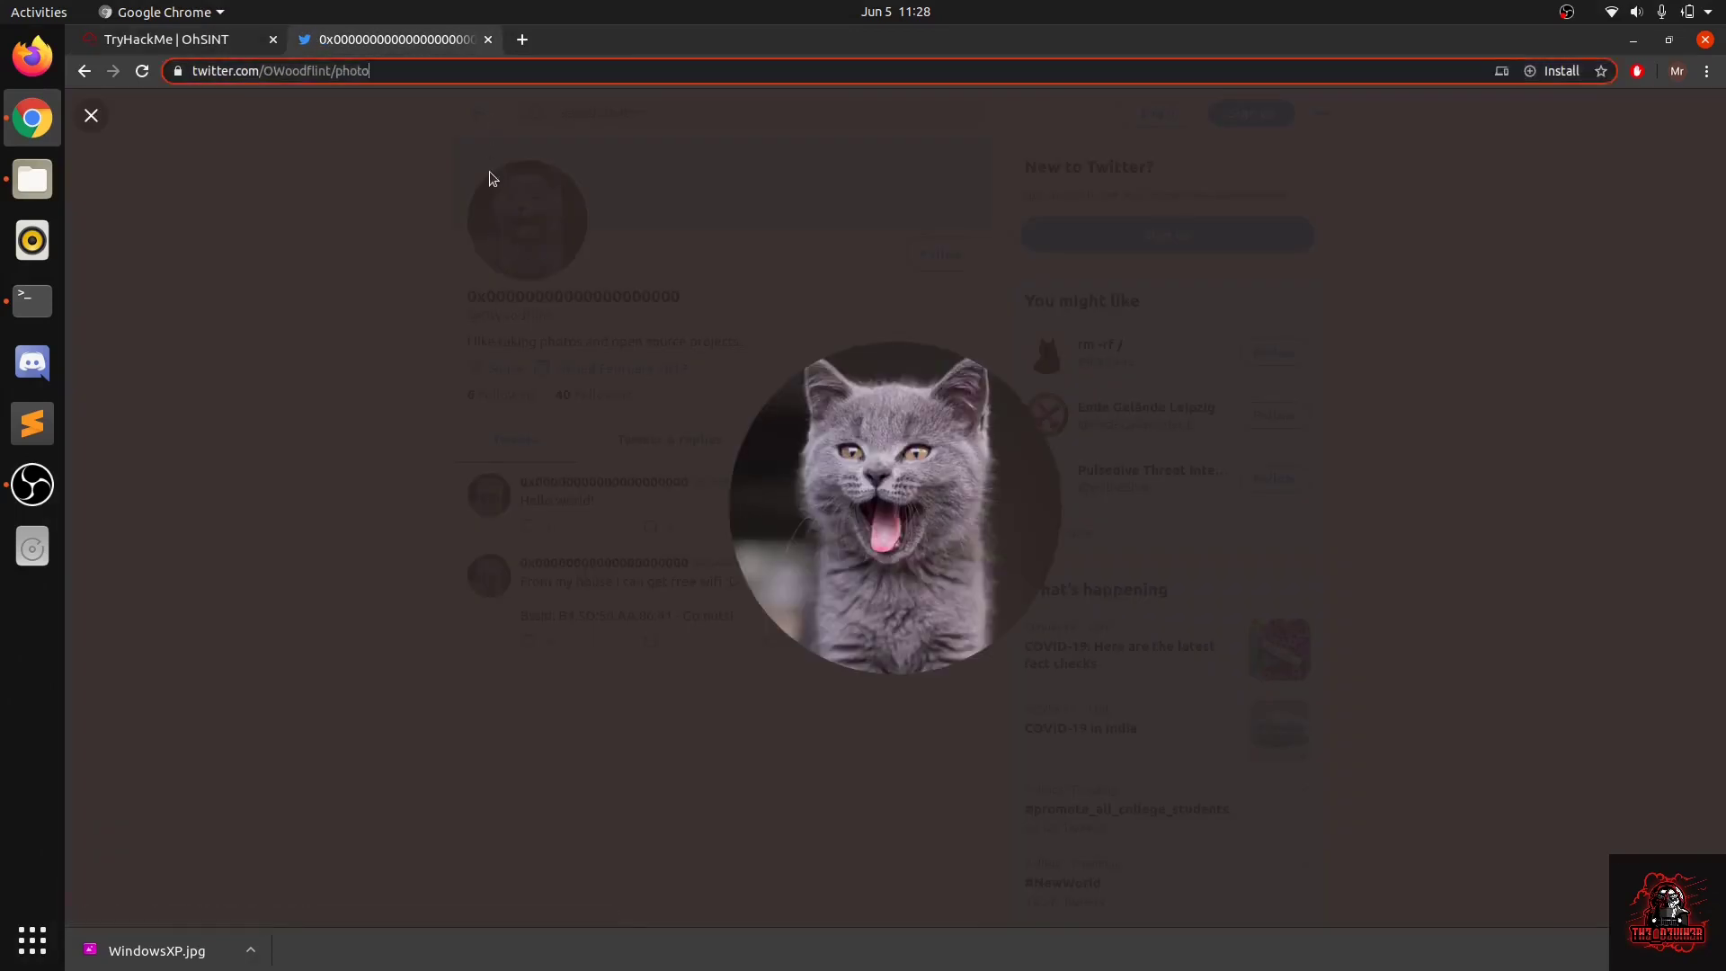
left_click(91, 115)
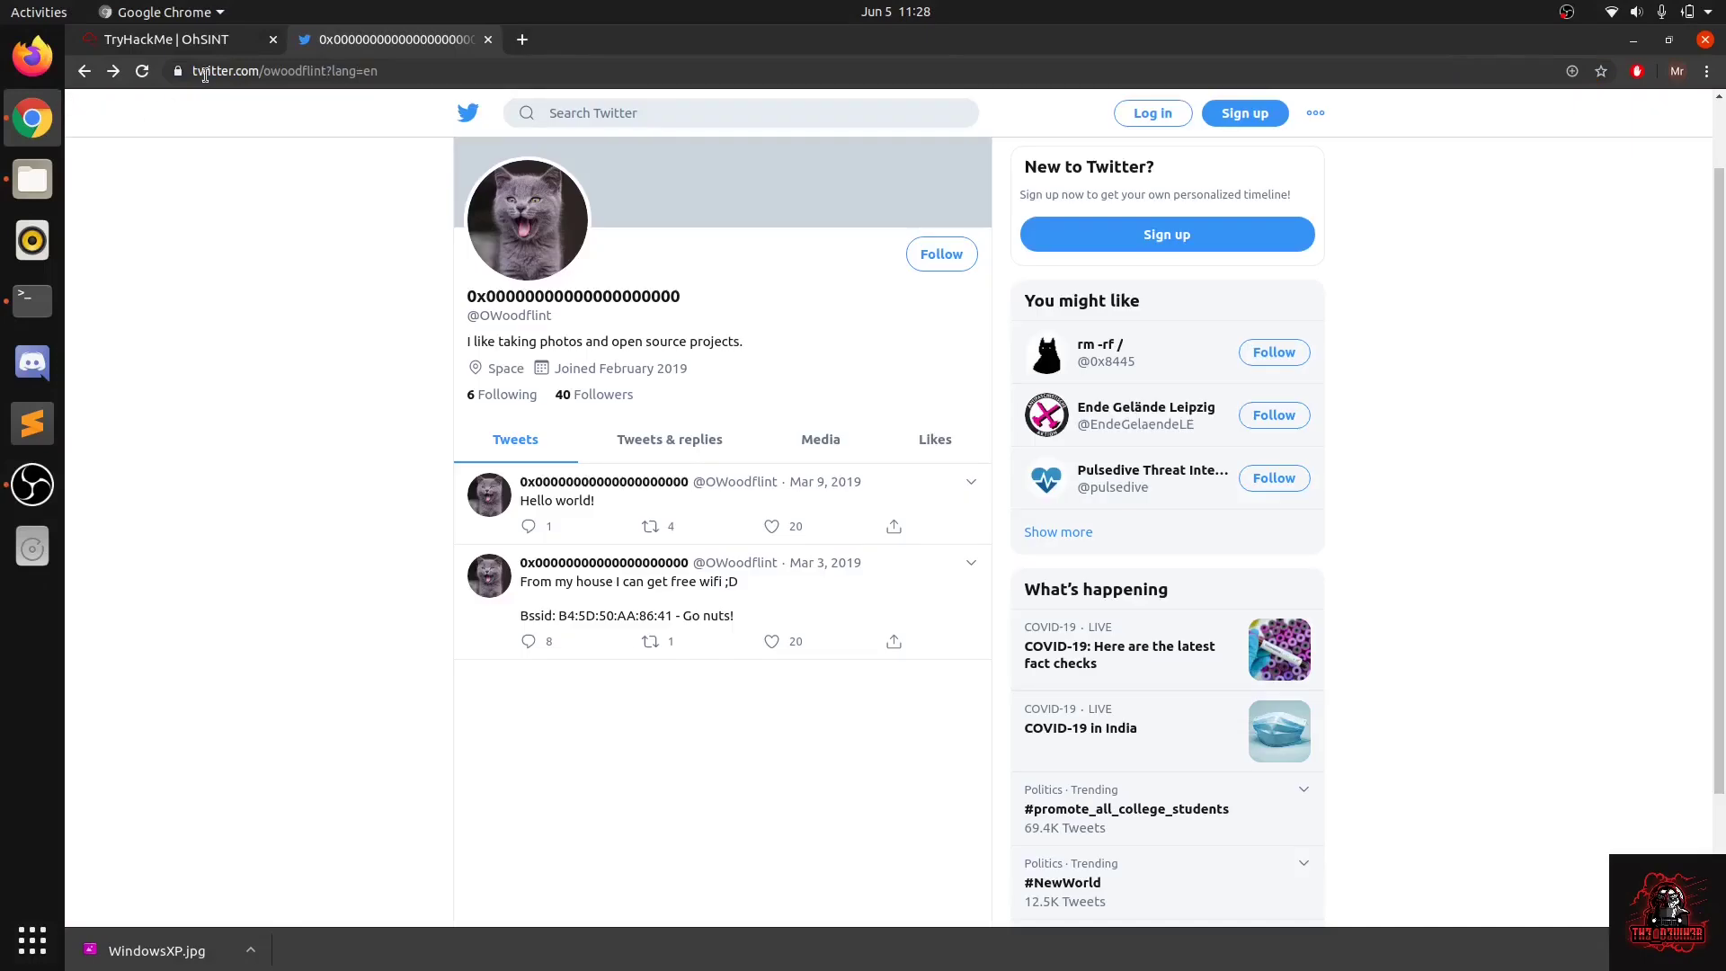
Read question #2 about the person's city in the OhSINT task.
left_click(260, 39)
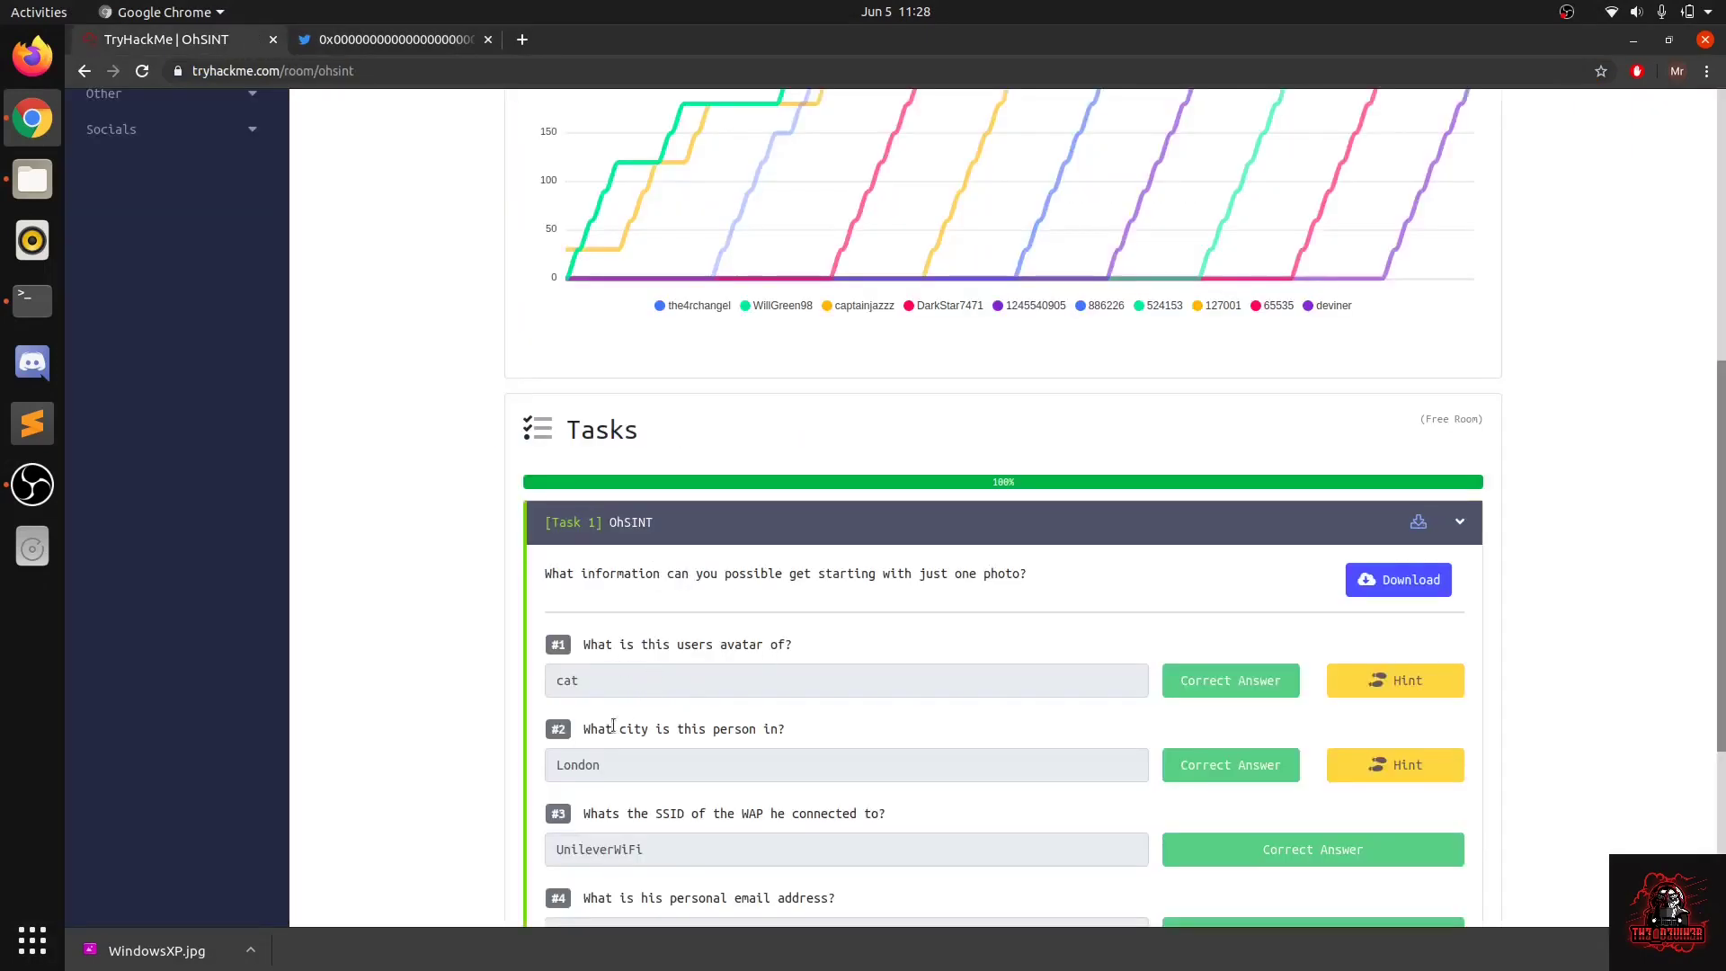
left_click_drag(578, 735, 825, 728)
left_click(824, 728)
Look over the Twitter profile and open the Mar 3, 2019 tweet about free wifi and the Bssid.
left_click(353, 40)
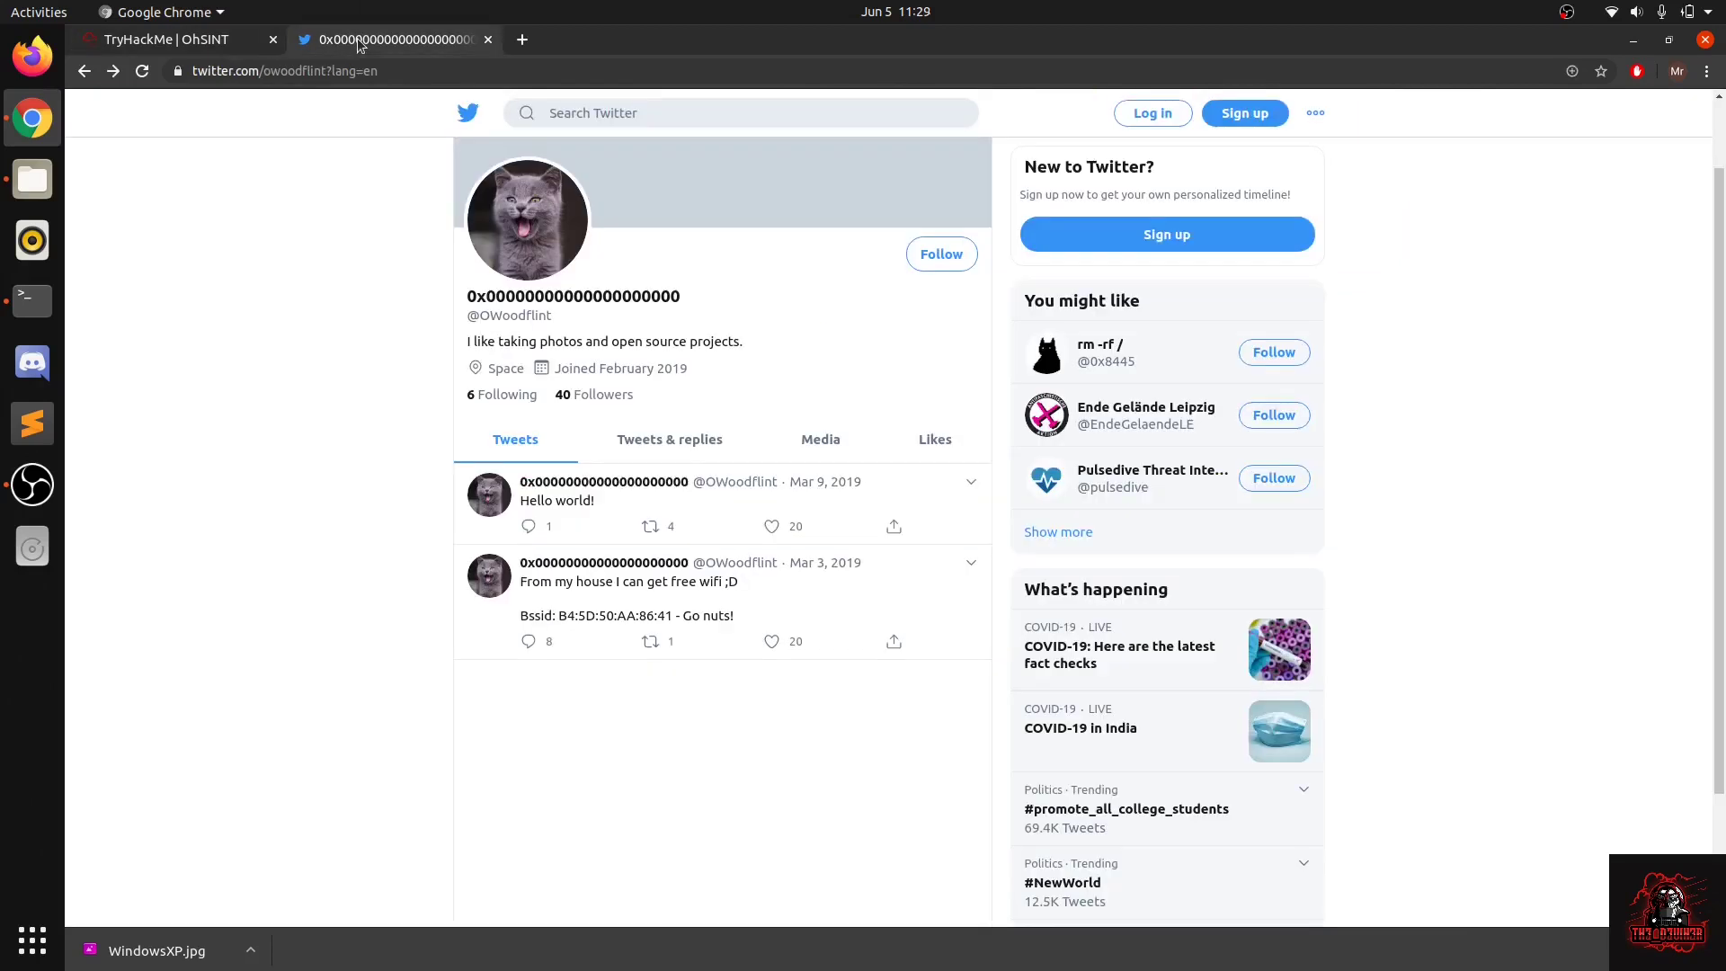
scroll(428, 535, "down", 2)
scroll(428, 538, "up", 3)
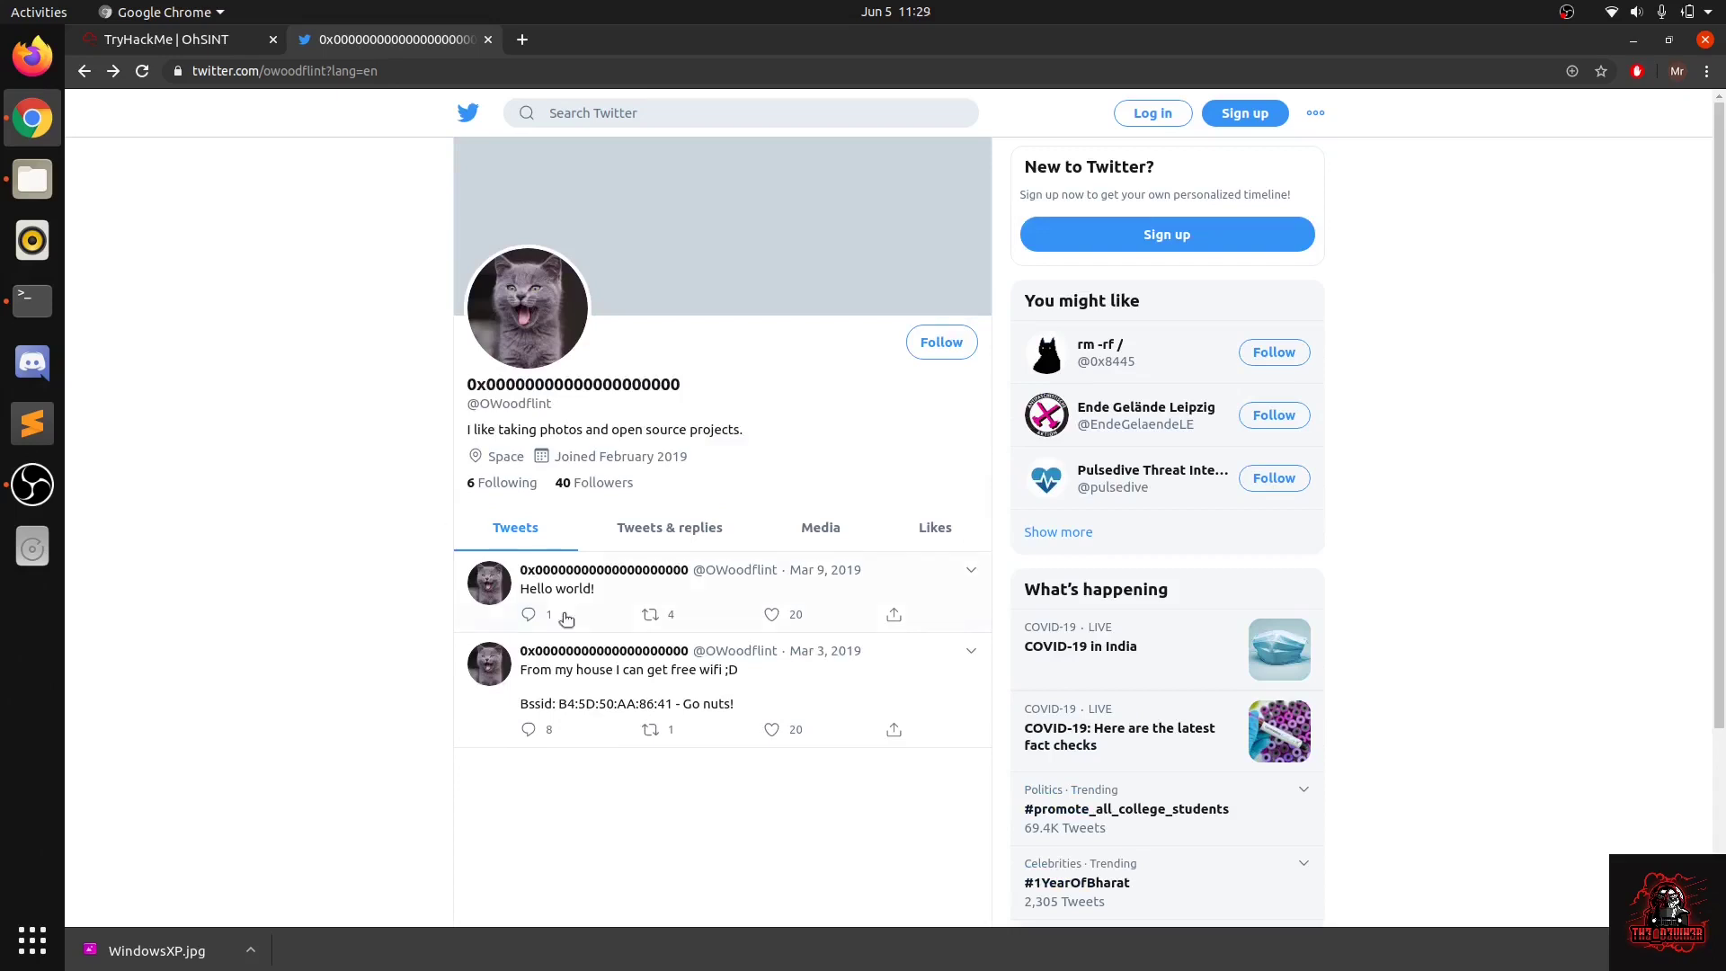
left_click(561, 708)
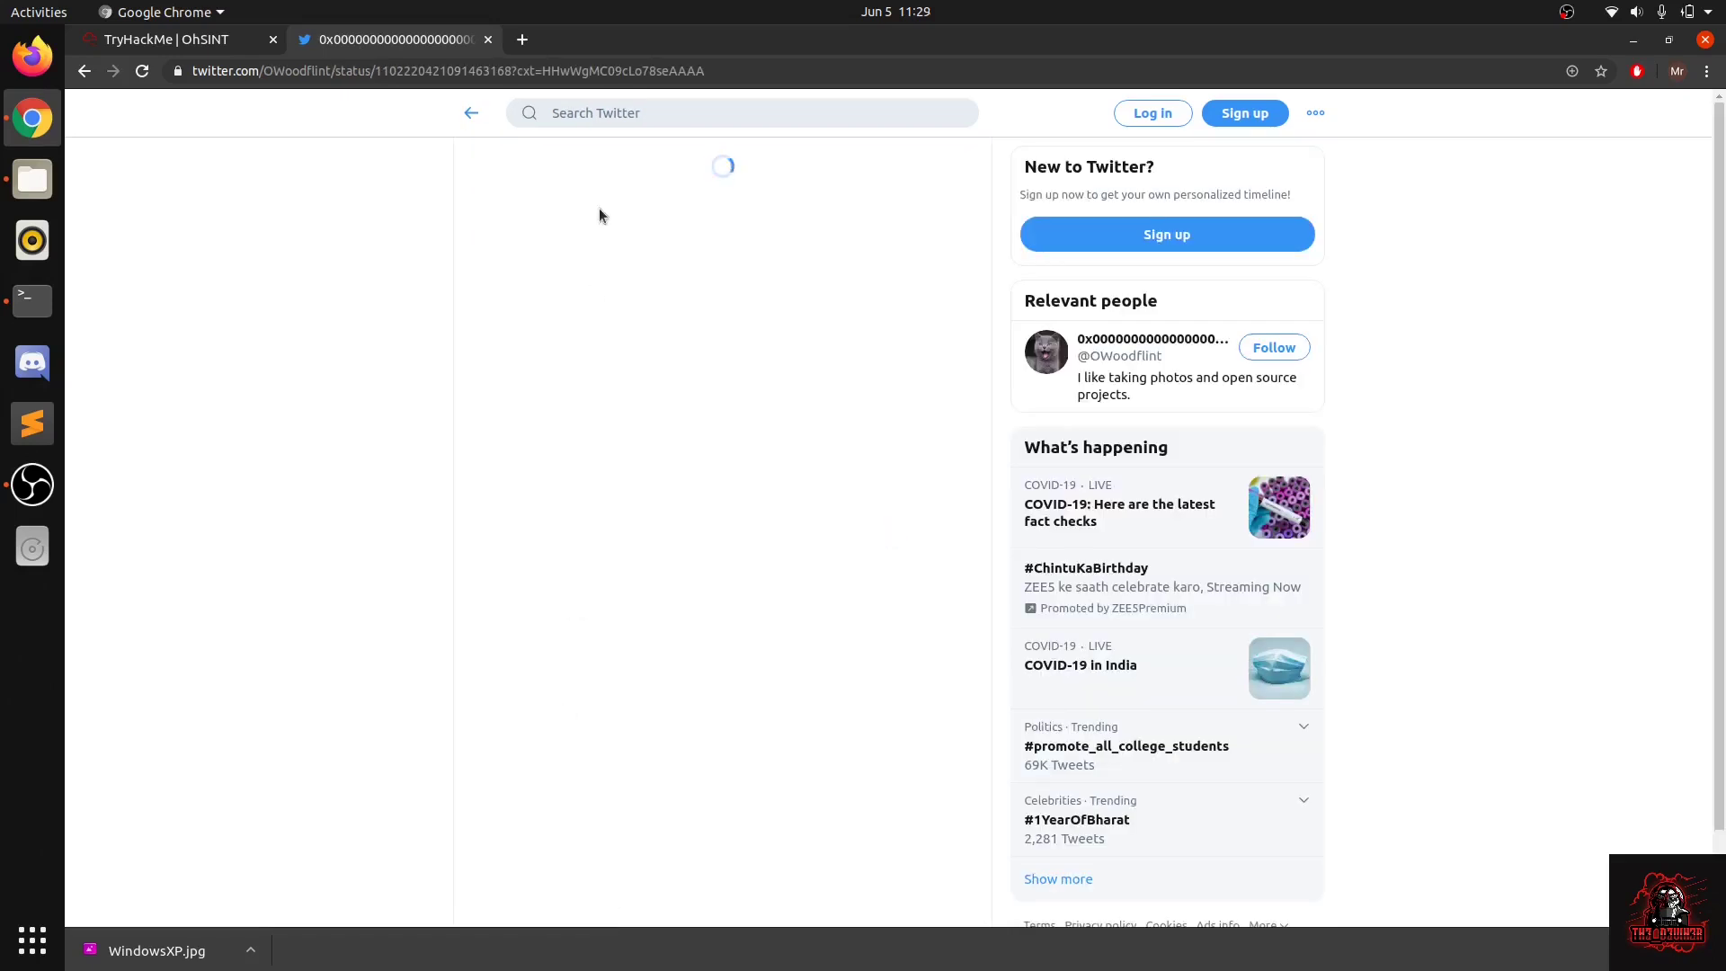
Copy the Bssid B4:5D:50:AA:86:41 from the tweet into read.txt in Sublime Text and return to Chrome.
left_click_drag(559, 209, 671, 219)
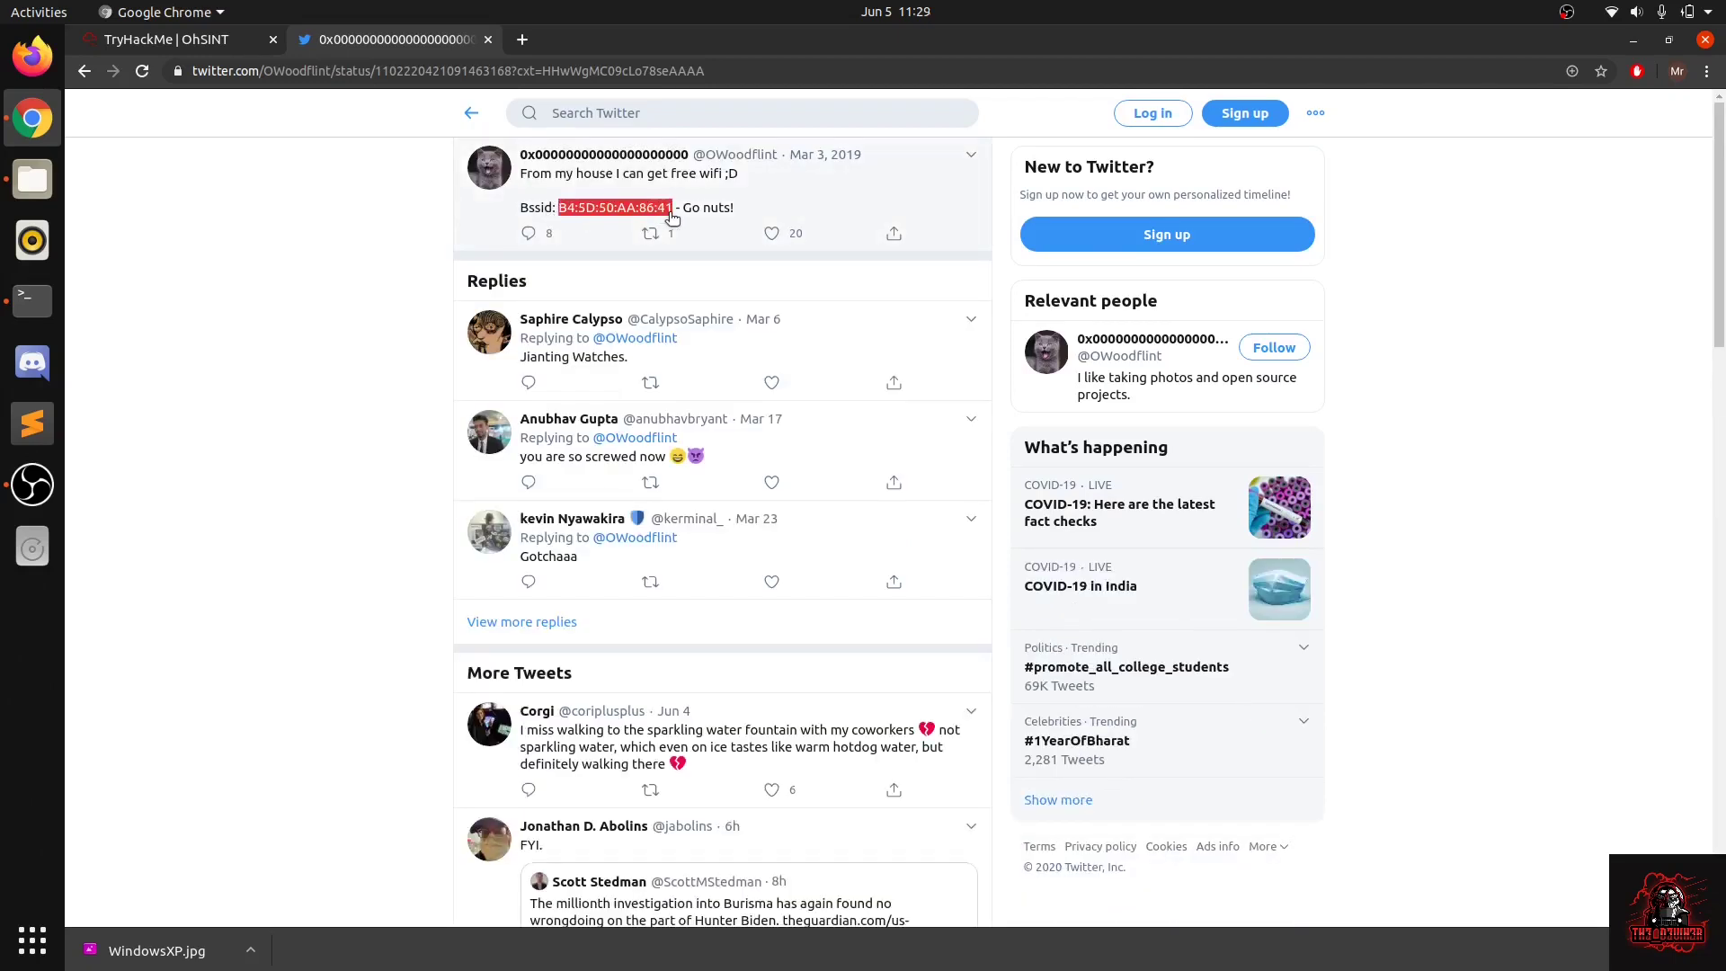
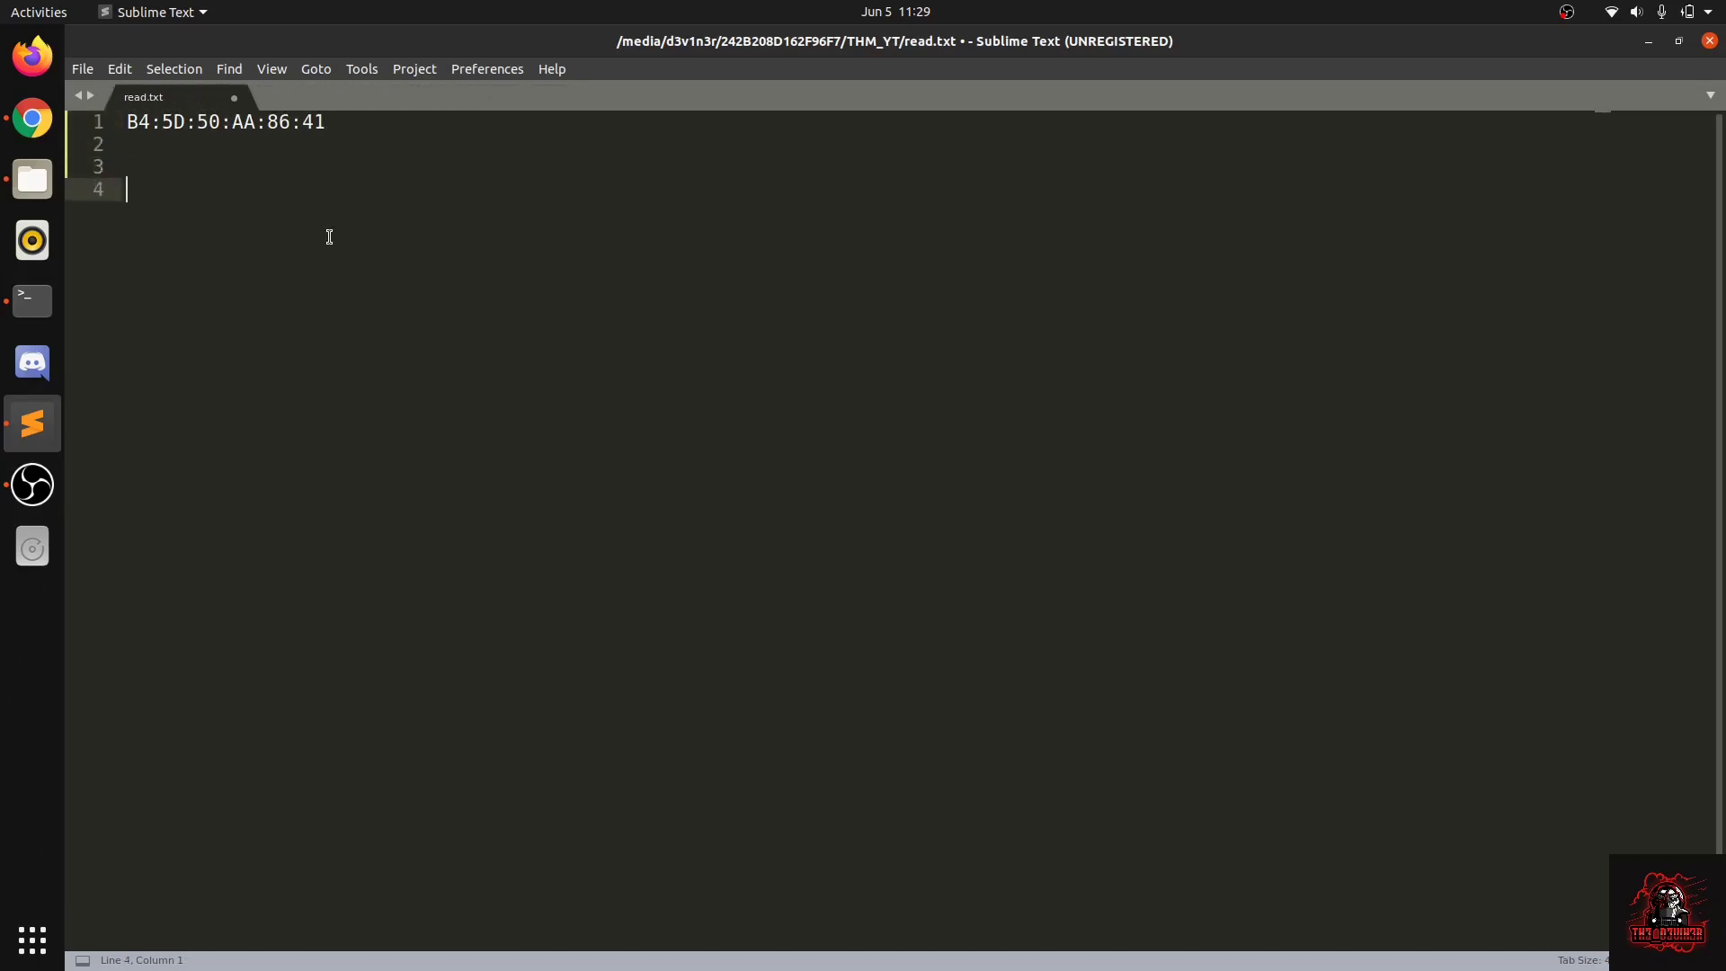
left_click(32, 118)
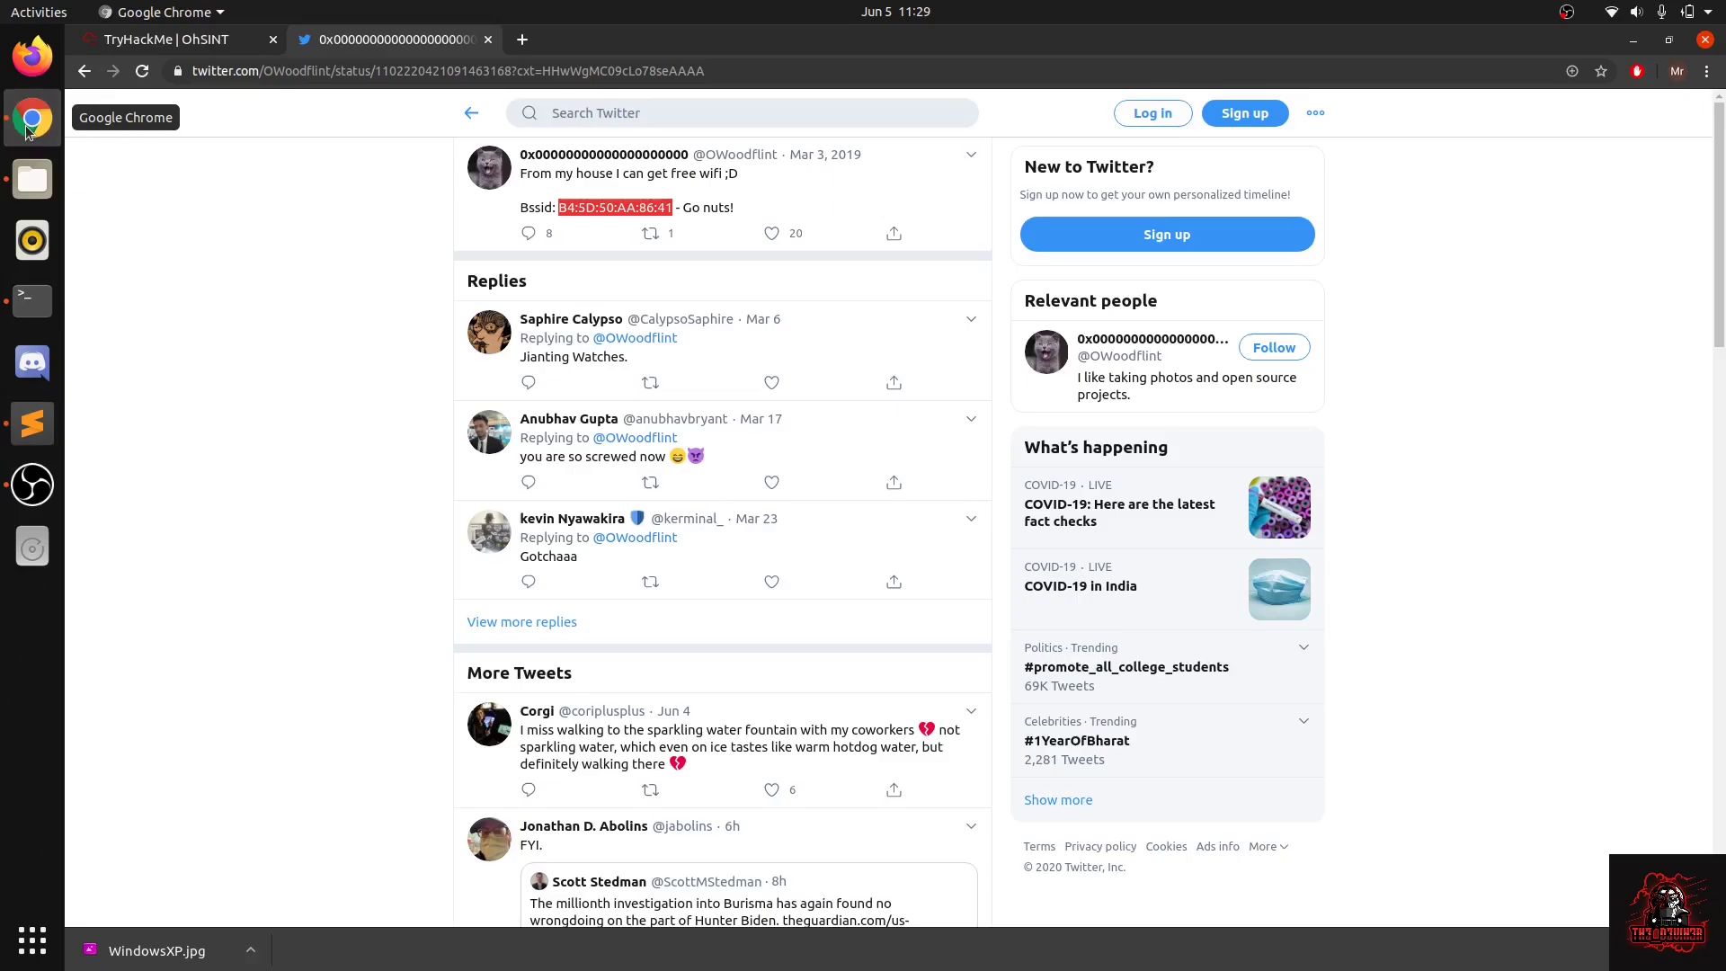
Look at the Twitter profile of the tweet's first replier and compare it with the OhSINT questions.
left_click(655, 319)
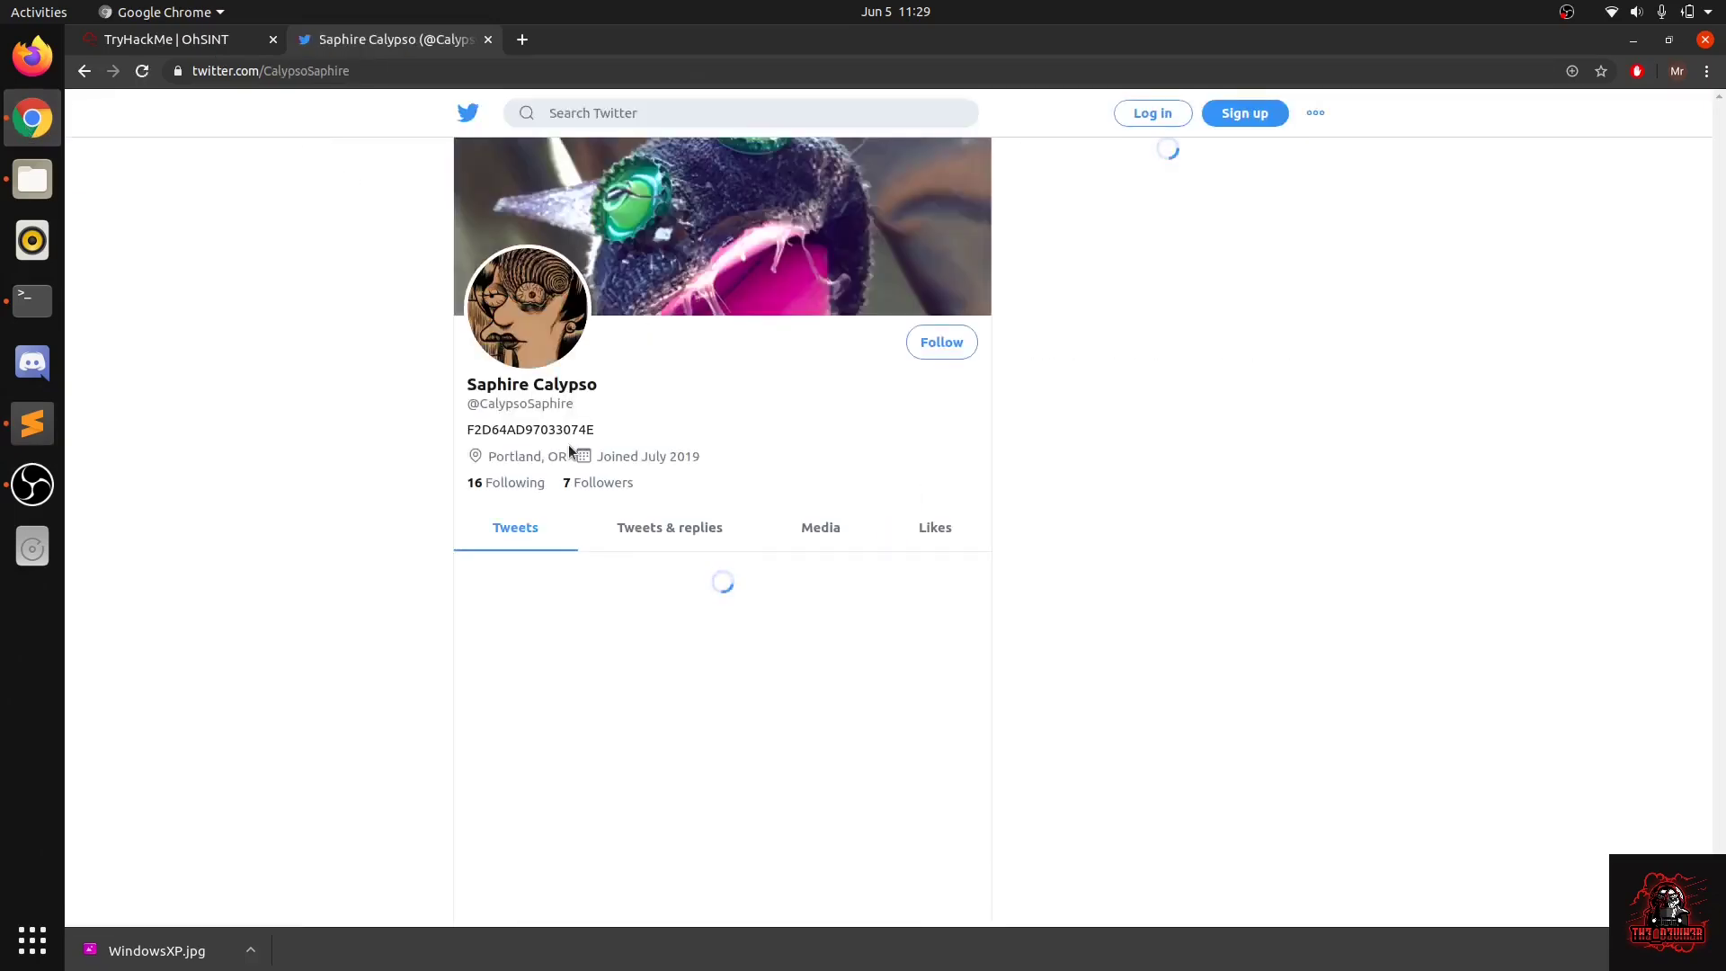
left_click(237, 43)
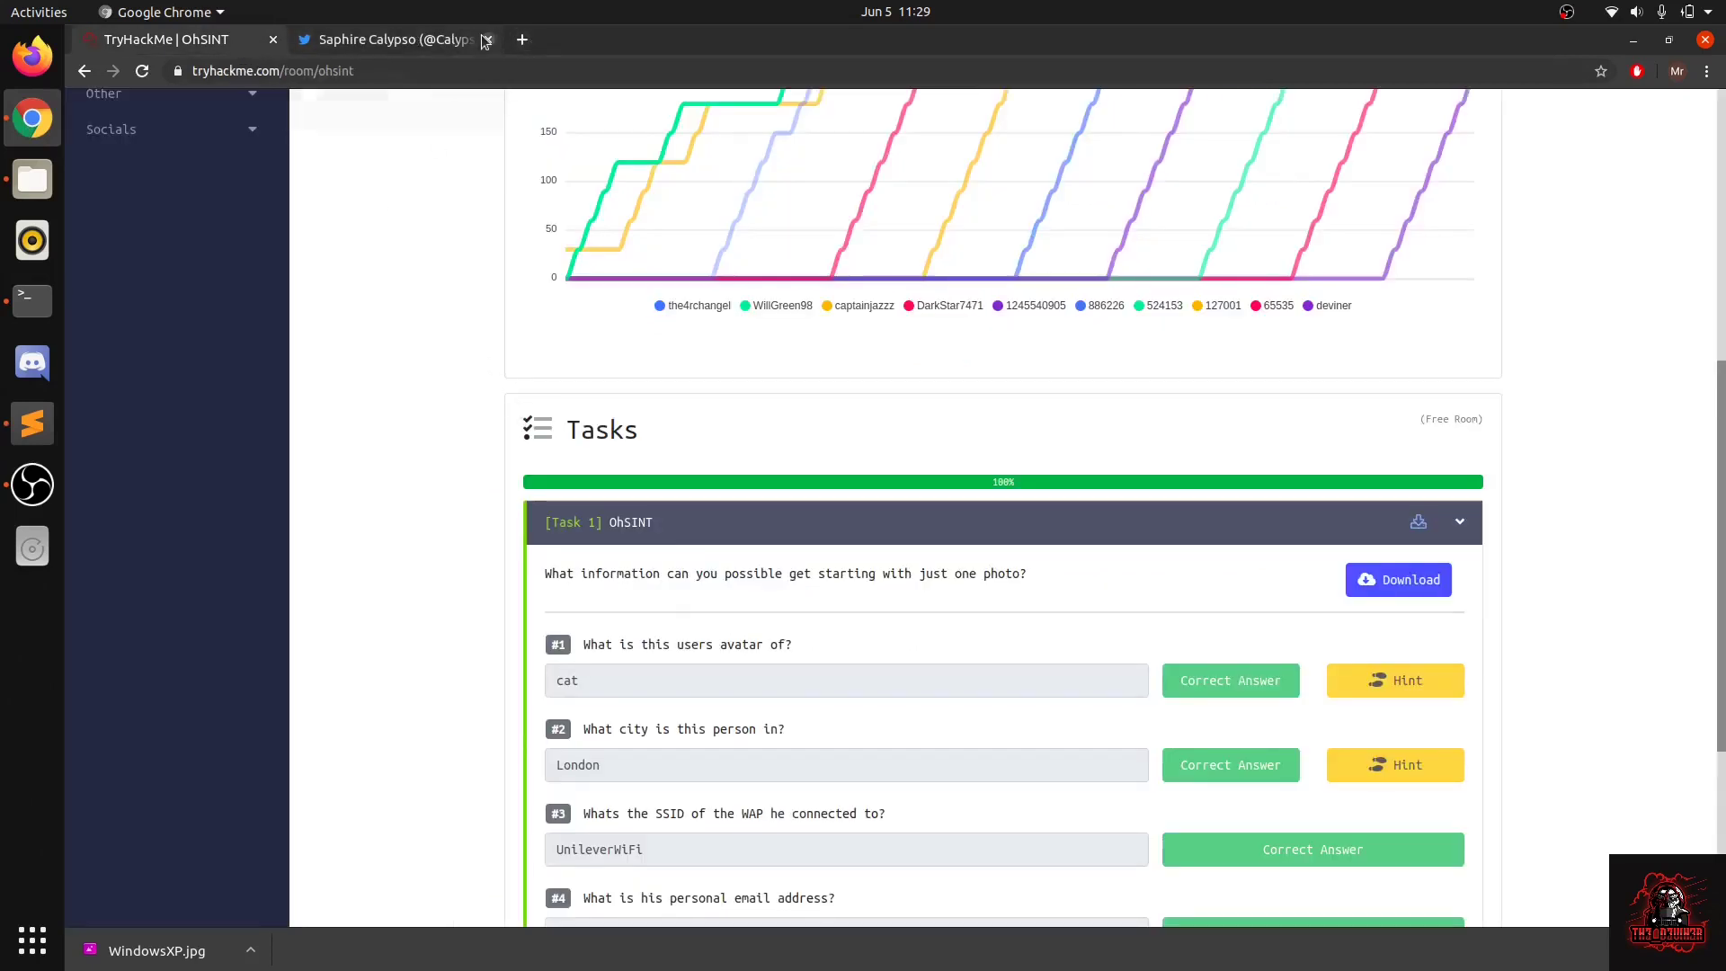
left_click(326, 47)
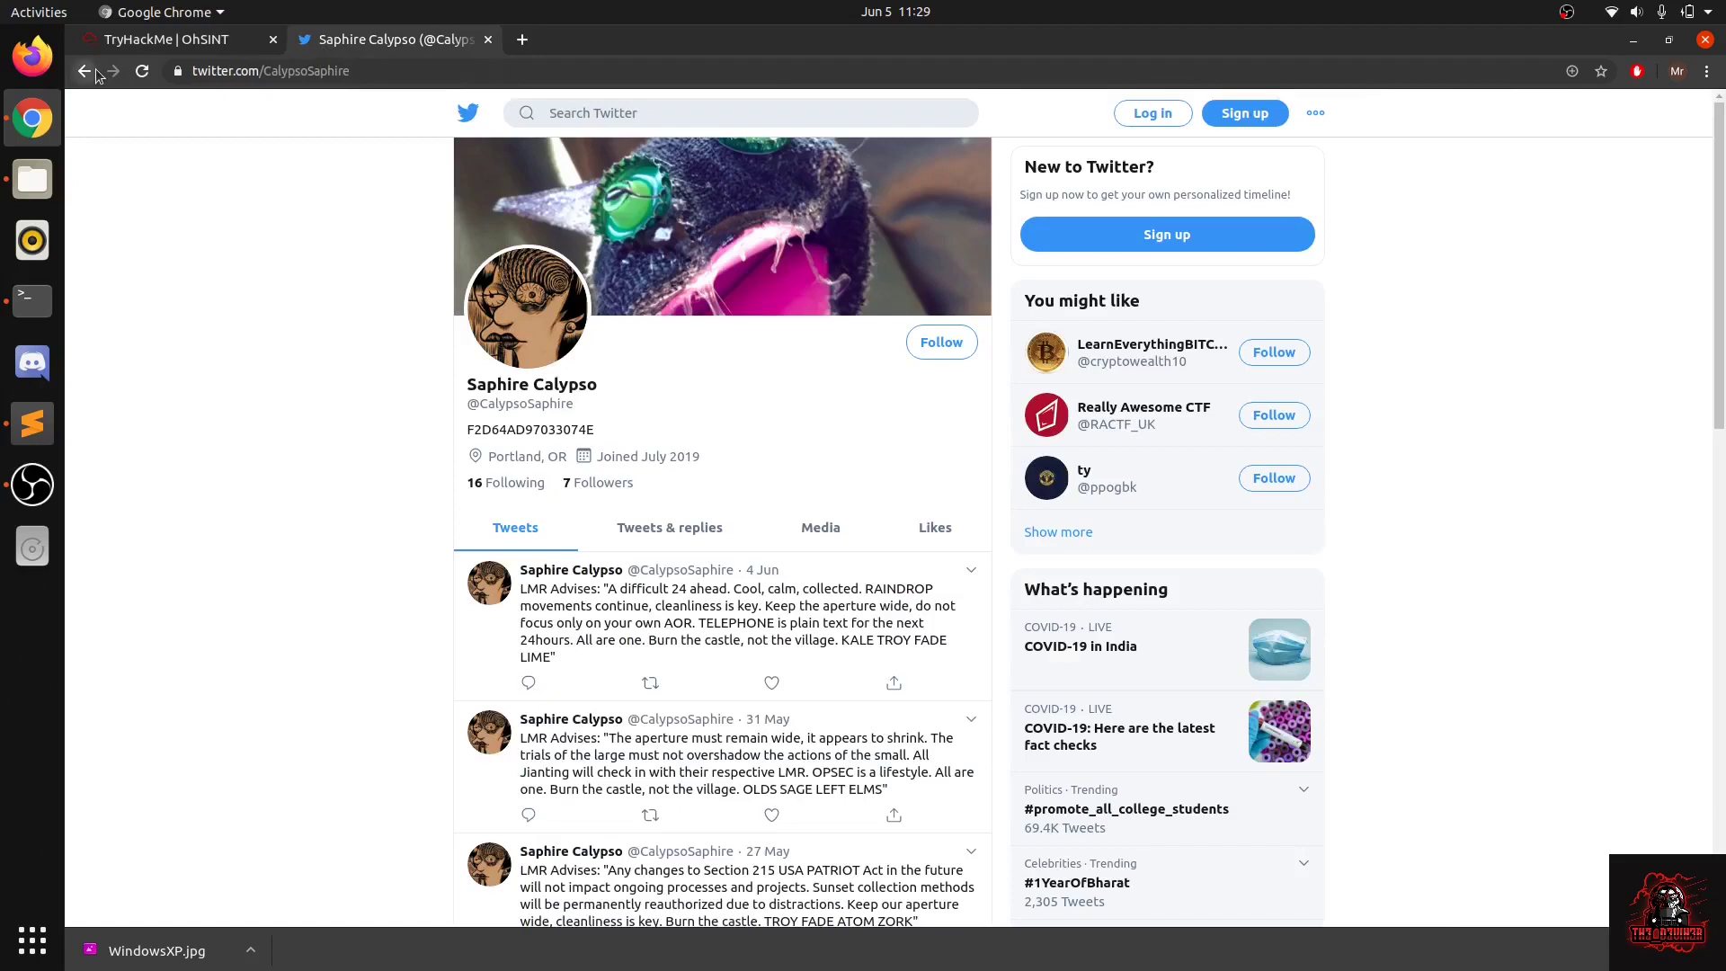
Return to the Google results for OWoodflint and open the WordPress blog's author page.
left_click(84, 70)
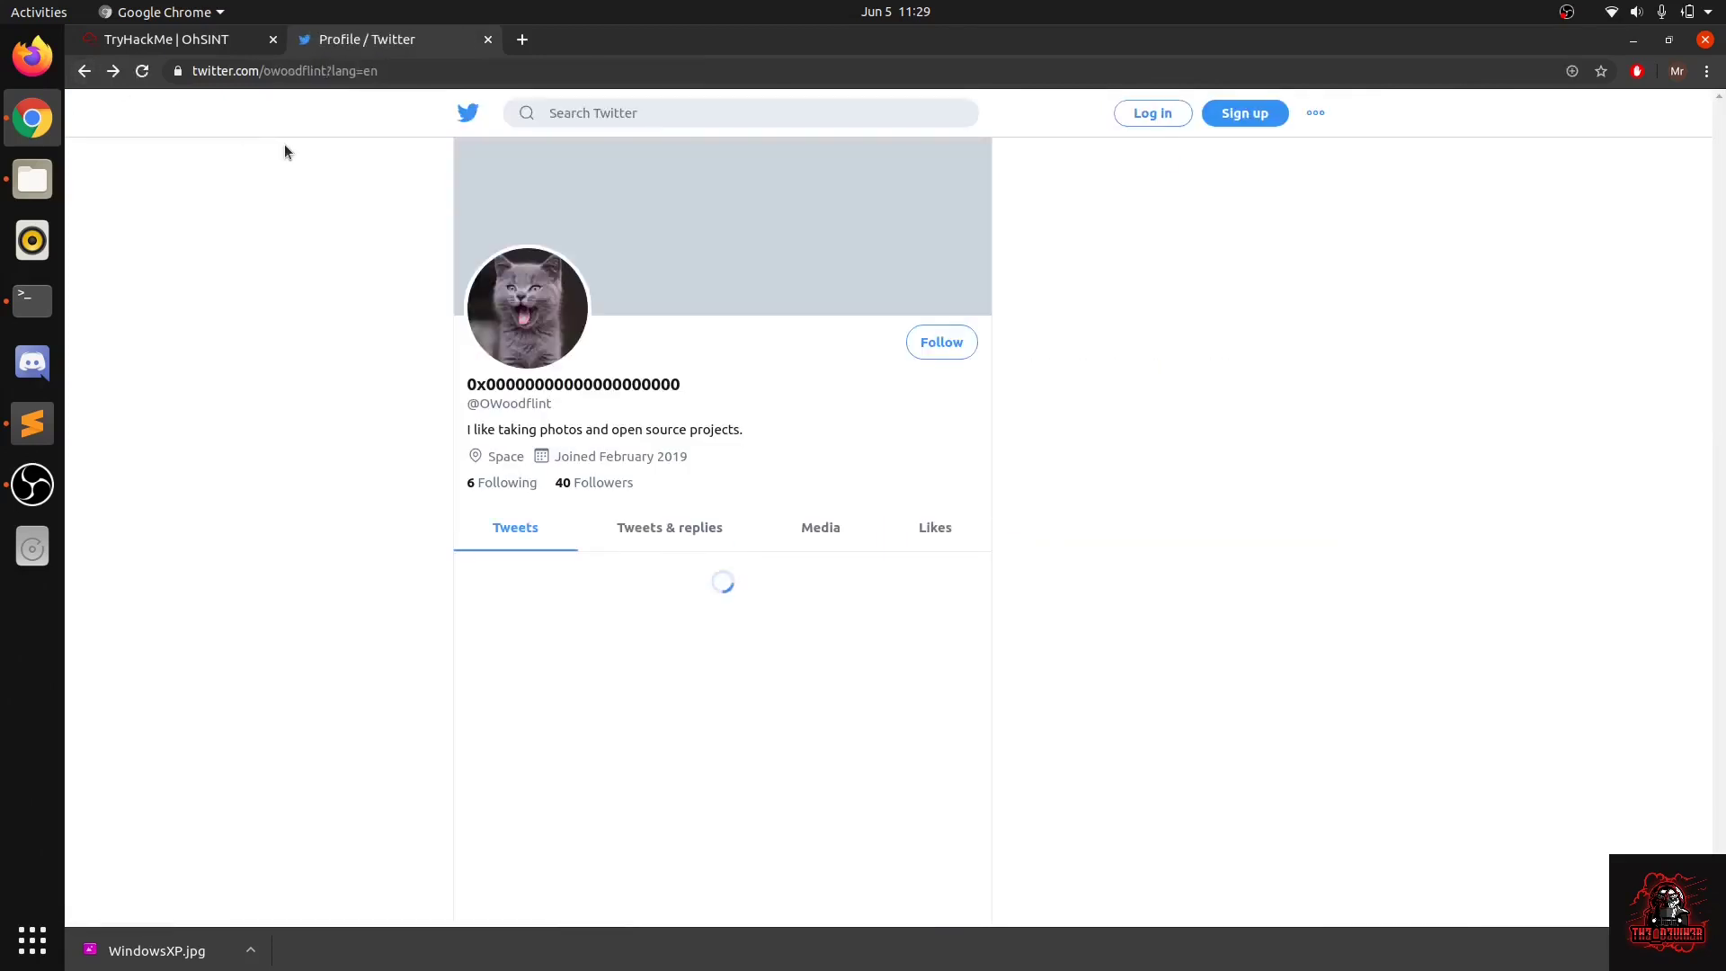
left_click(84, 70)
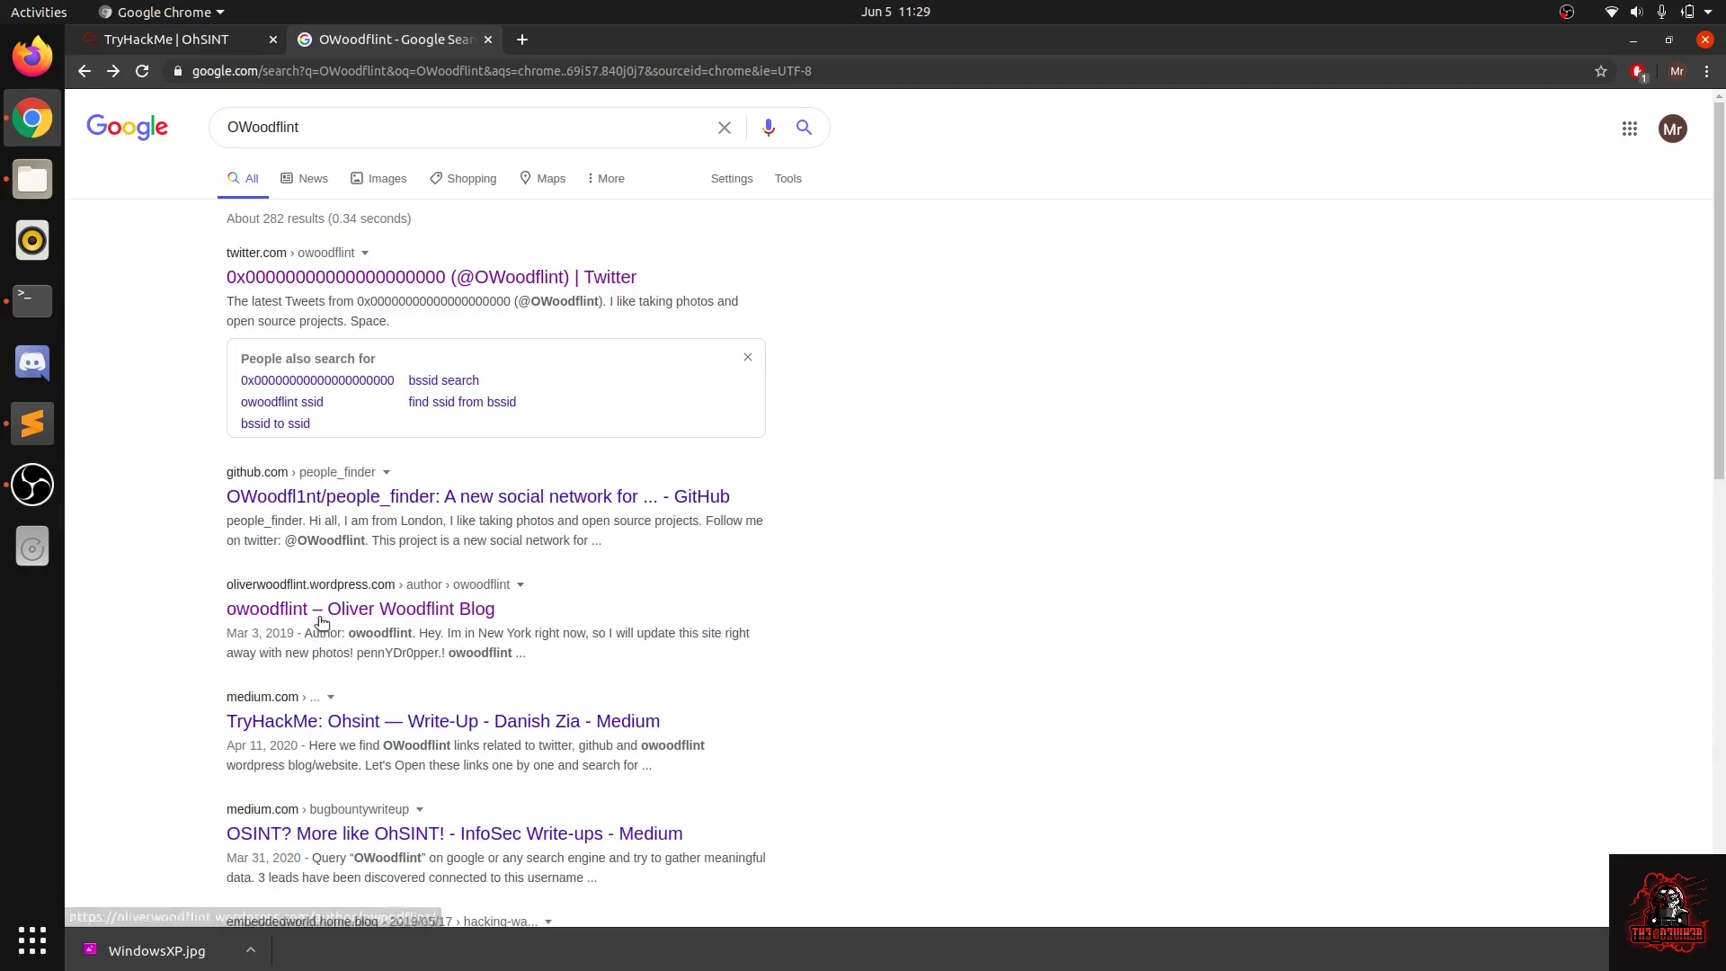
left_click(321, 611)
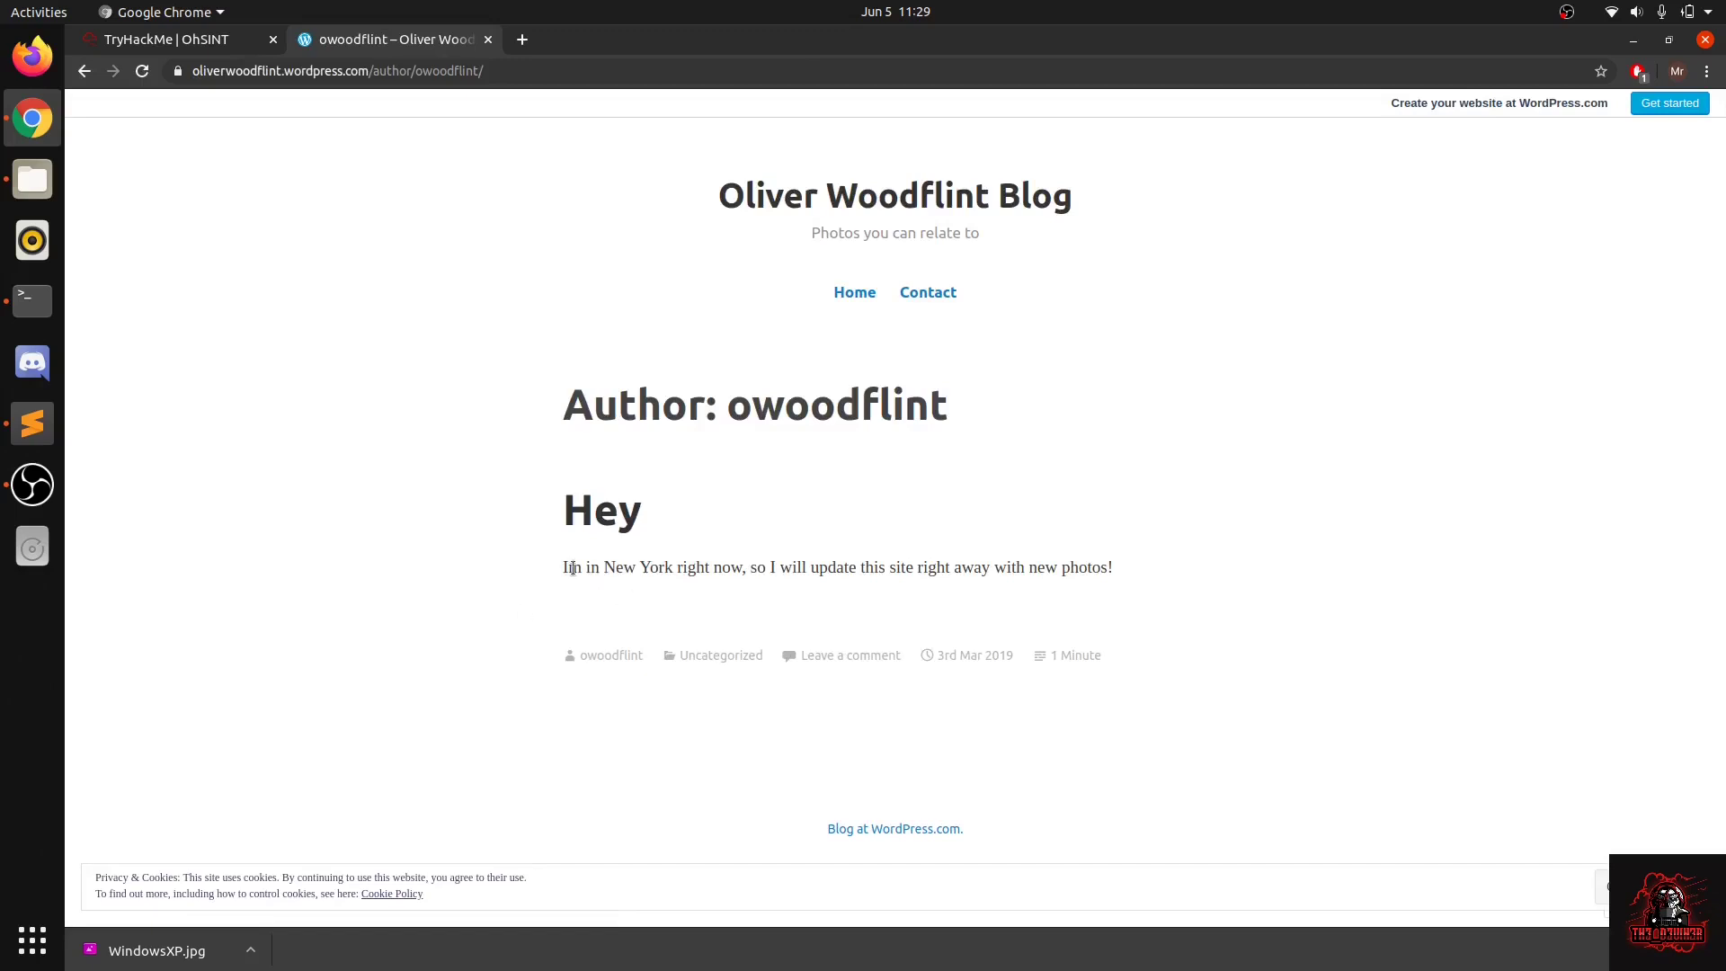
Read the "Hey" post on the blog's author page.
left_click_drag(565, 568, 660, 572)
left_click(660, 573)
left_click_drag(770, 566, 905, 569)
left_click_drag(905, 568, 1036, 565)
mouse_move(665, 569)
left_mouse_down()
mouse_move(605, 569)
mouse_move(672, 569)
left_mouse_up()
left_click(605, 569)
left_click(668, 566)
Open the page source of the blog's author page and skim its head section.
key("ctrl+u")
scroll(456, 719, "down", 6)
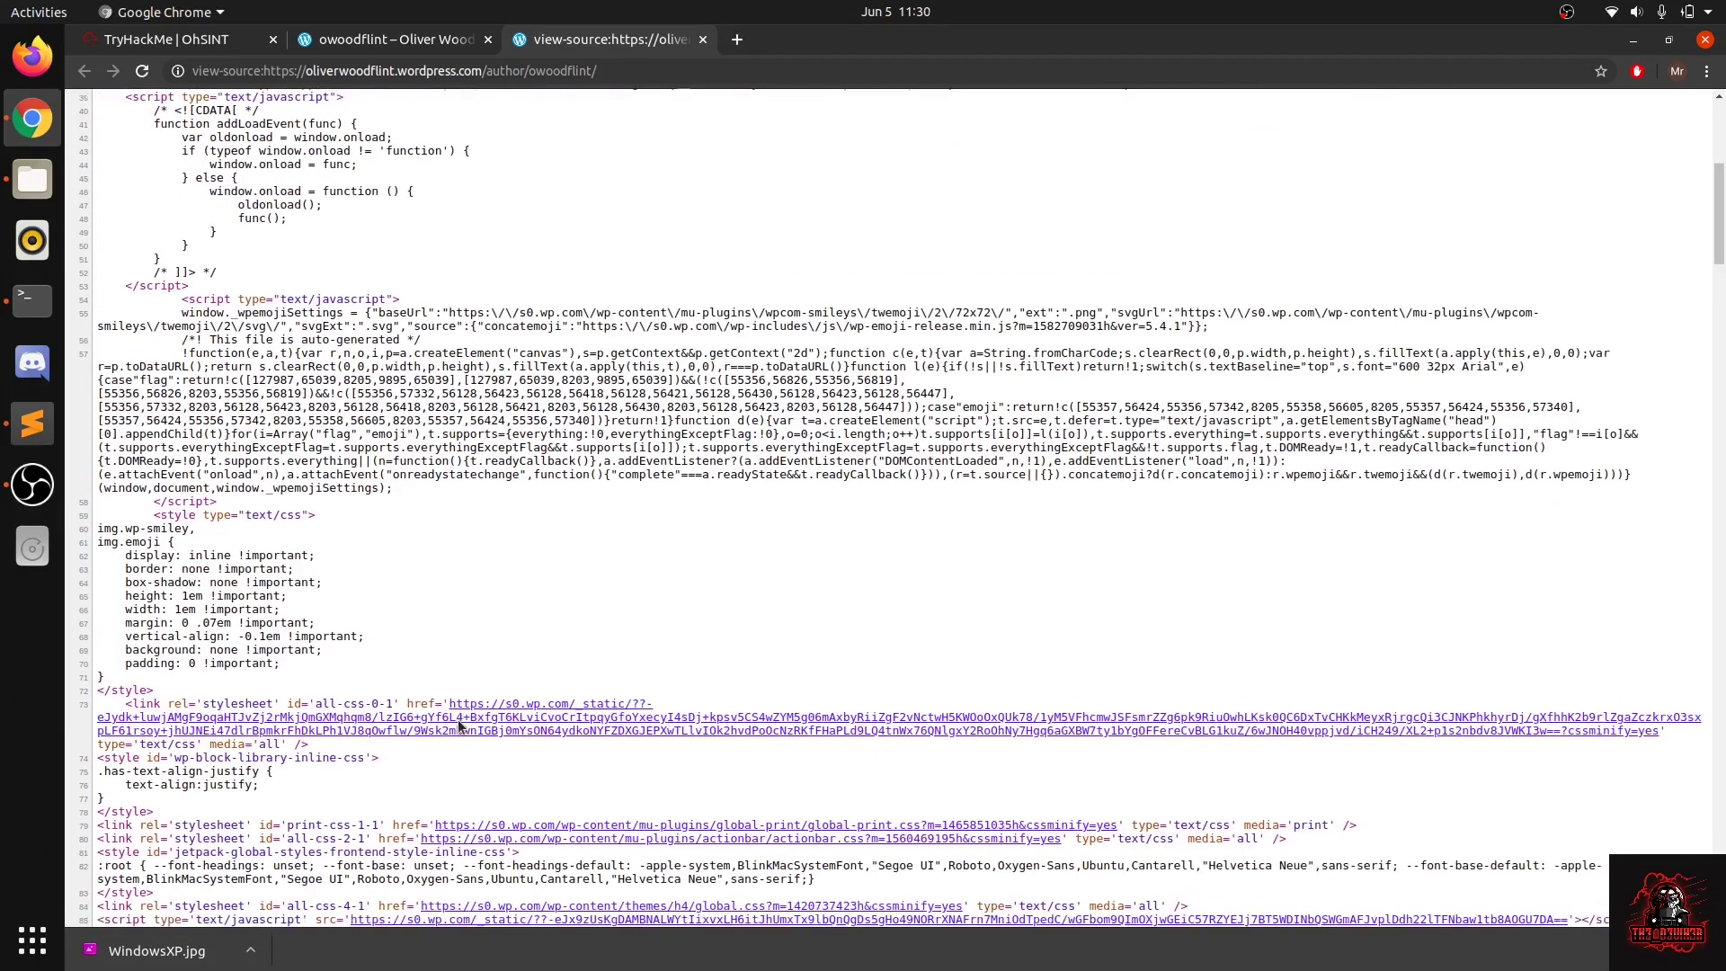
scroll(458, 726, "down", 10)
scroll(460, 725, "up", 1)
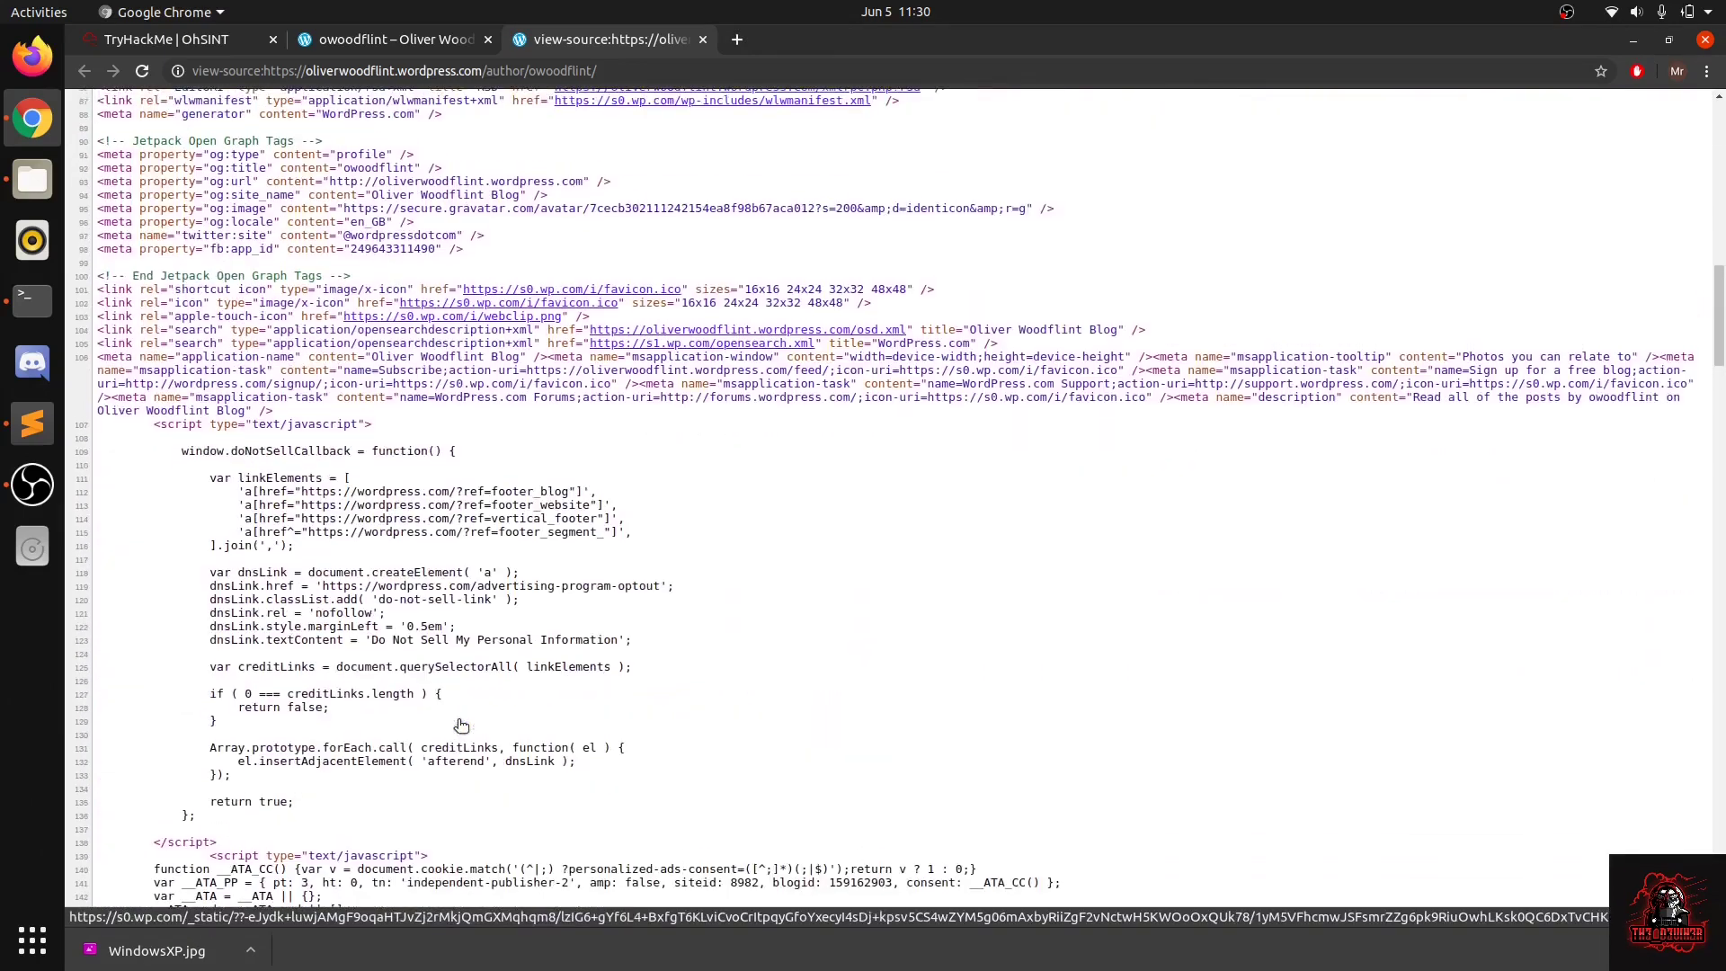
left_click(387, 42)
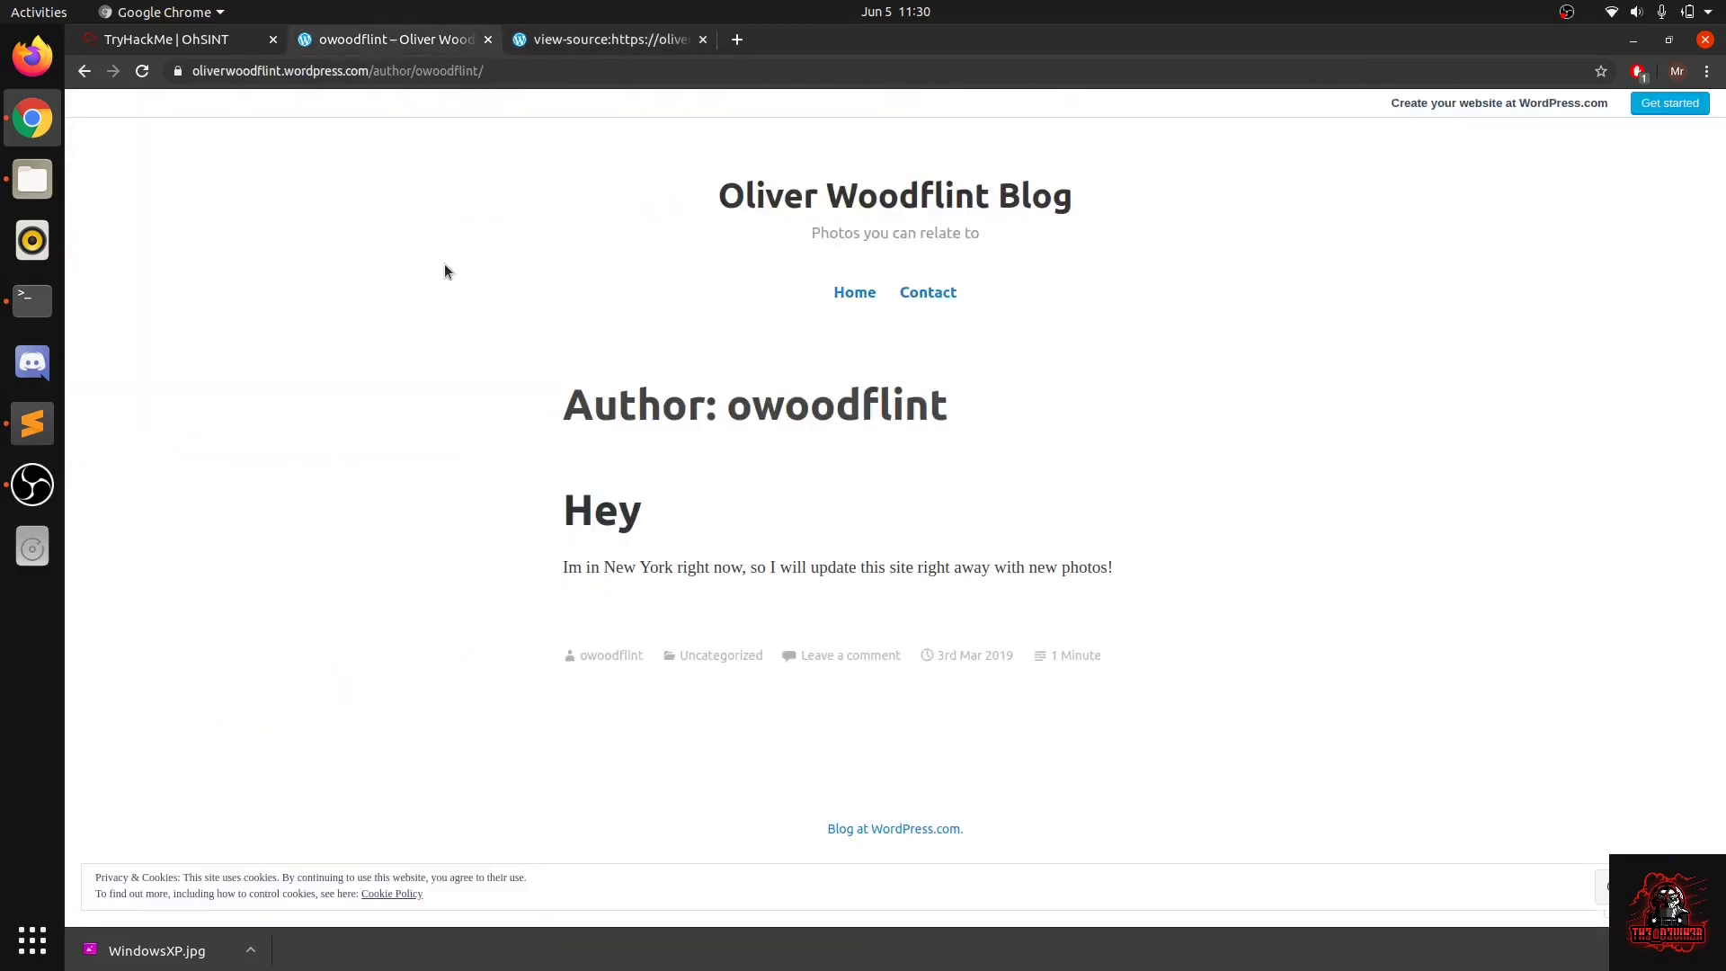
right_click(444, 265)
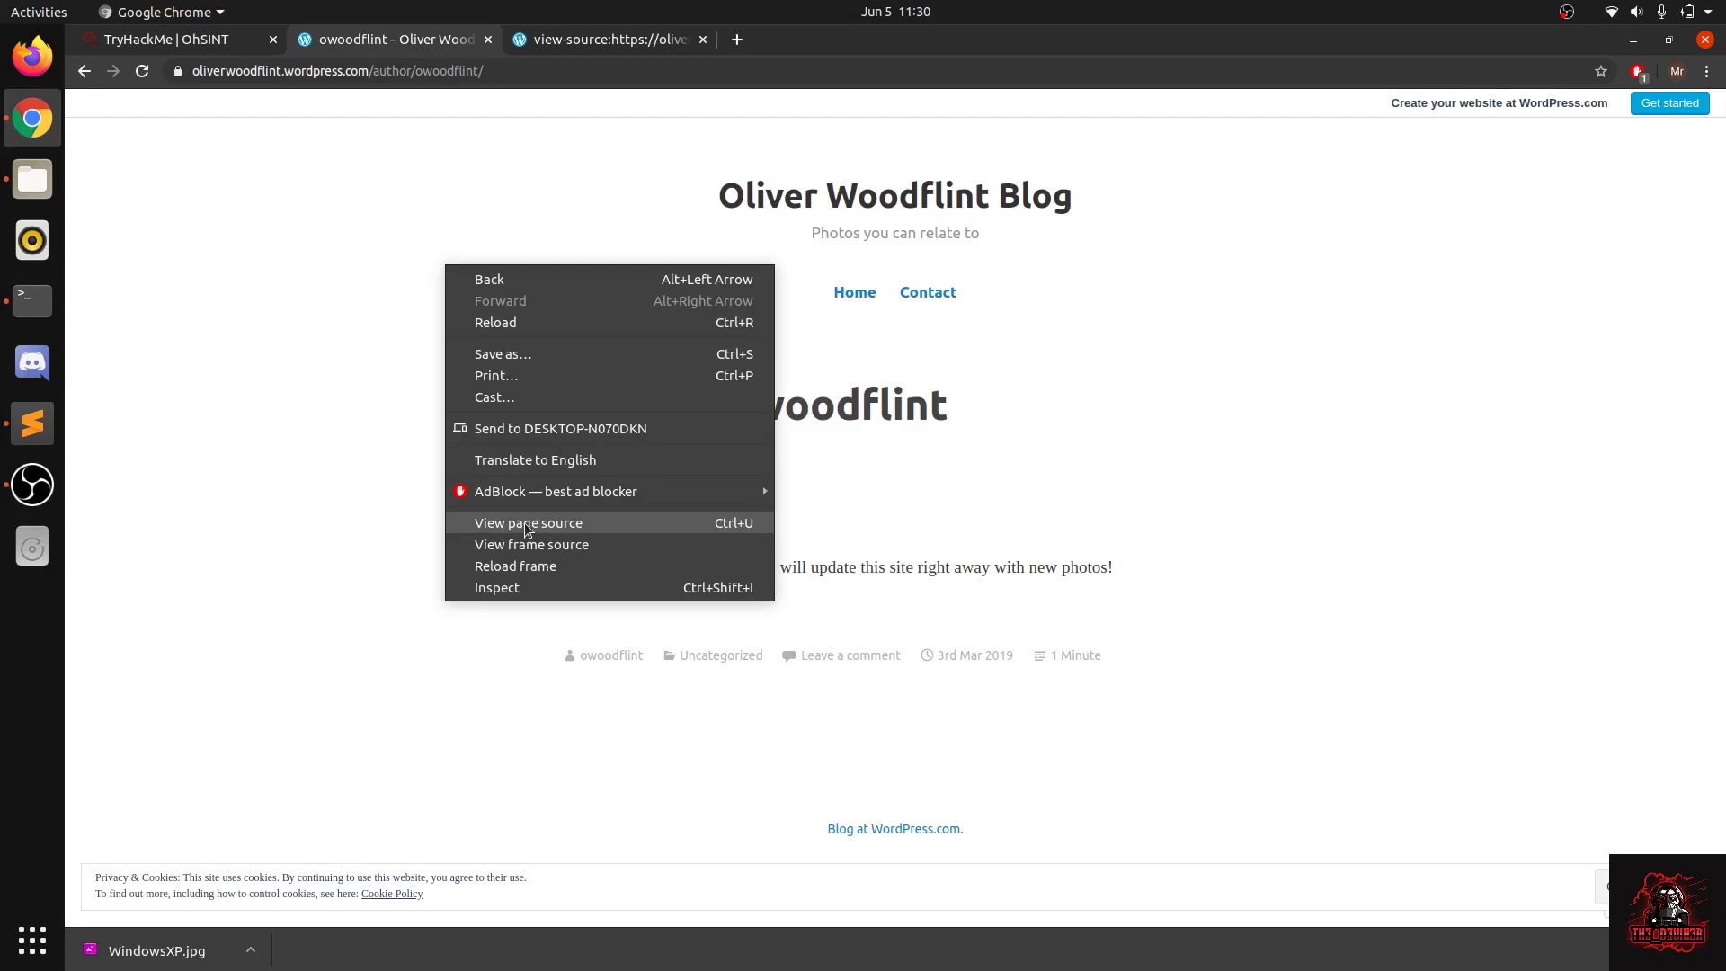
left_click(414, 349)
Examine the rest of the blog's page source for hidden text, ending at the "Hey" post's content.
left_click(539, 50)
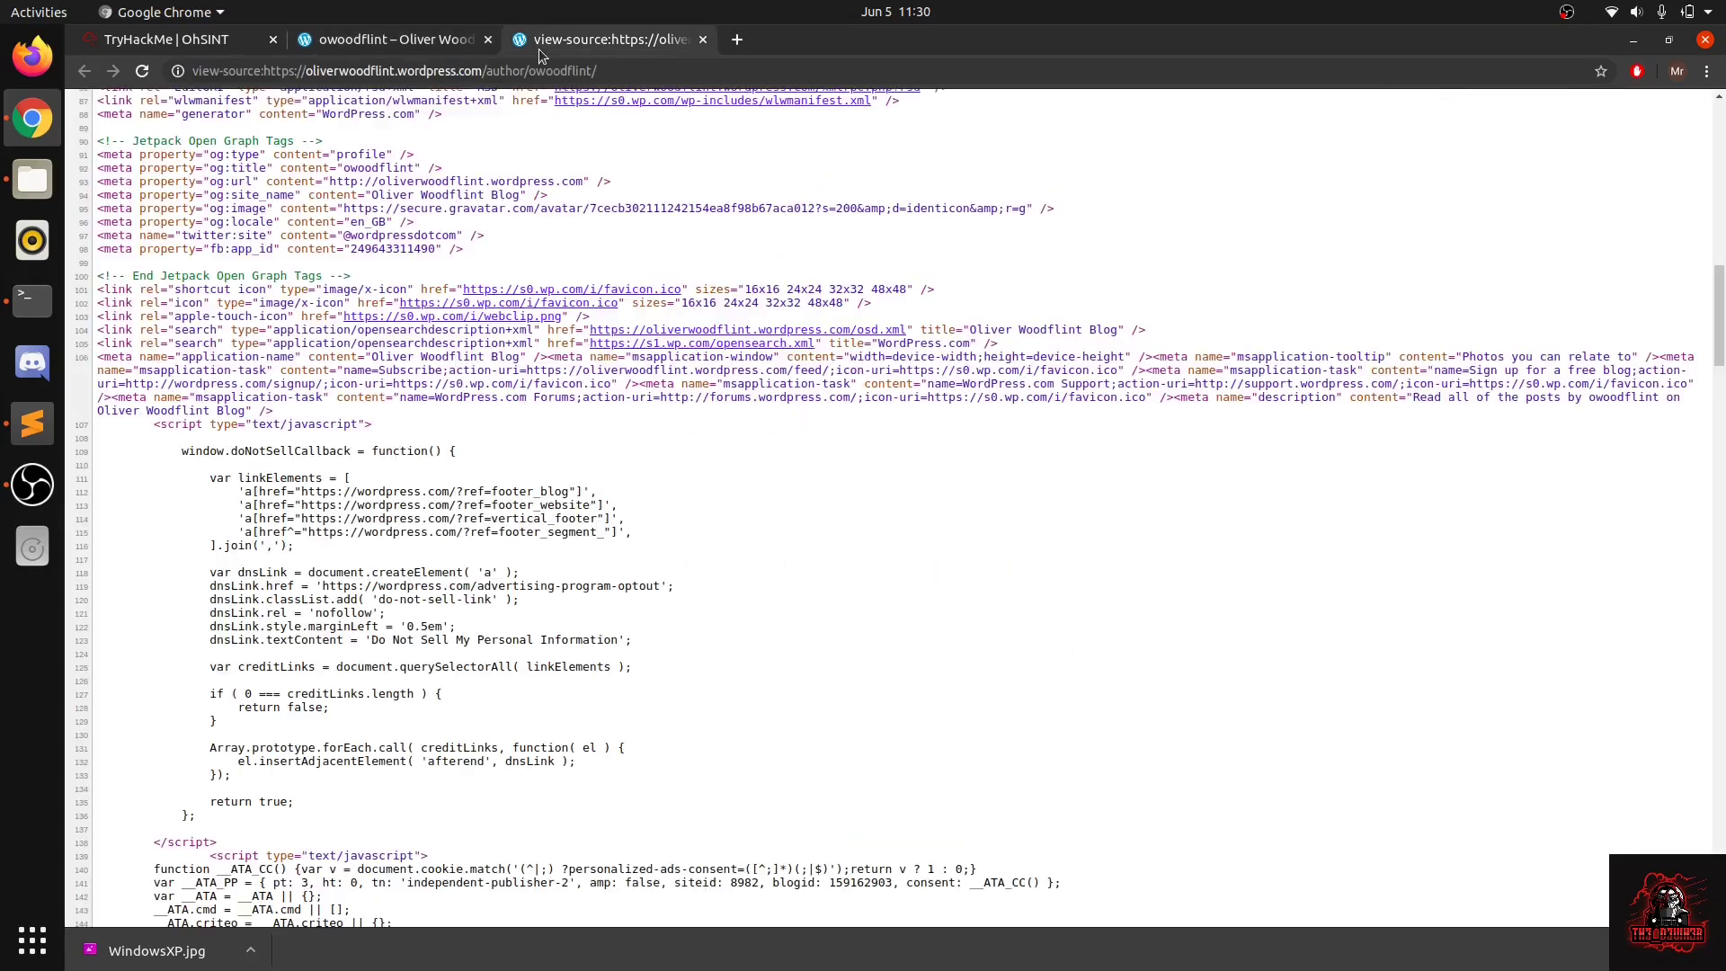
scroll(526, 654, "down", 8)
scroll(547, 805, "down", 10)
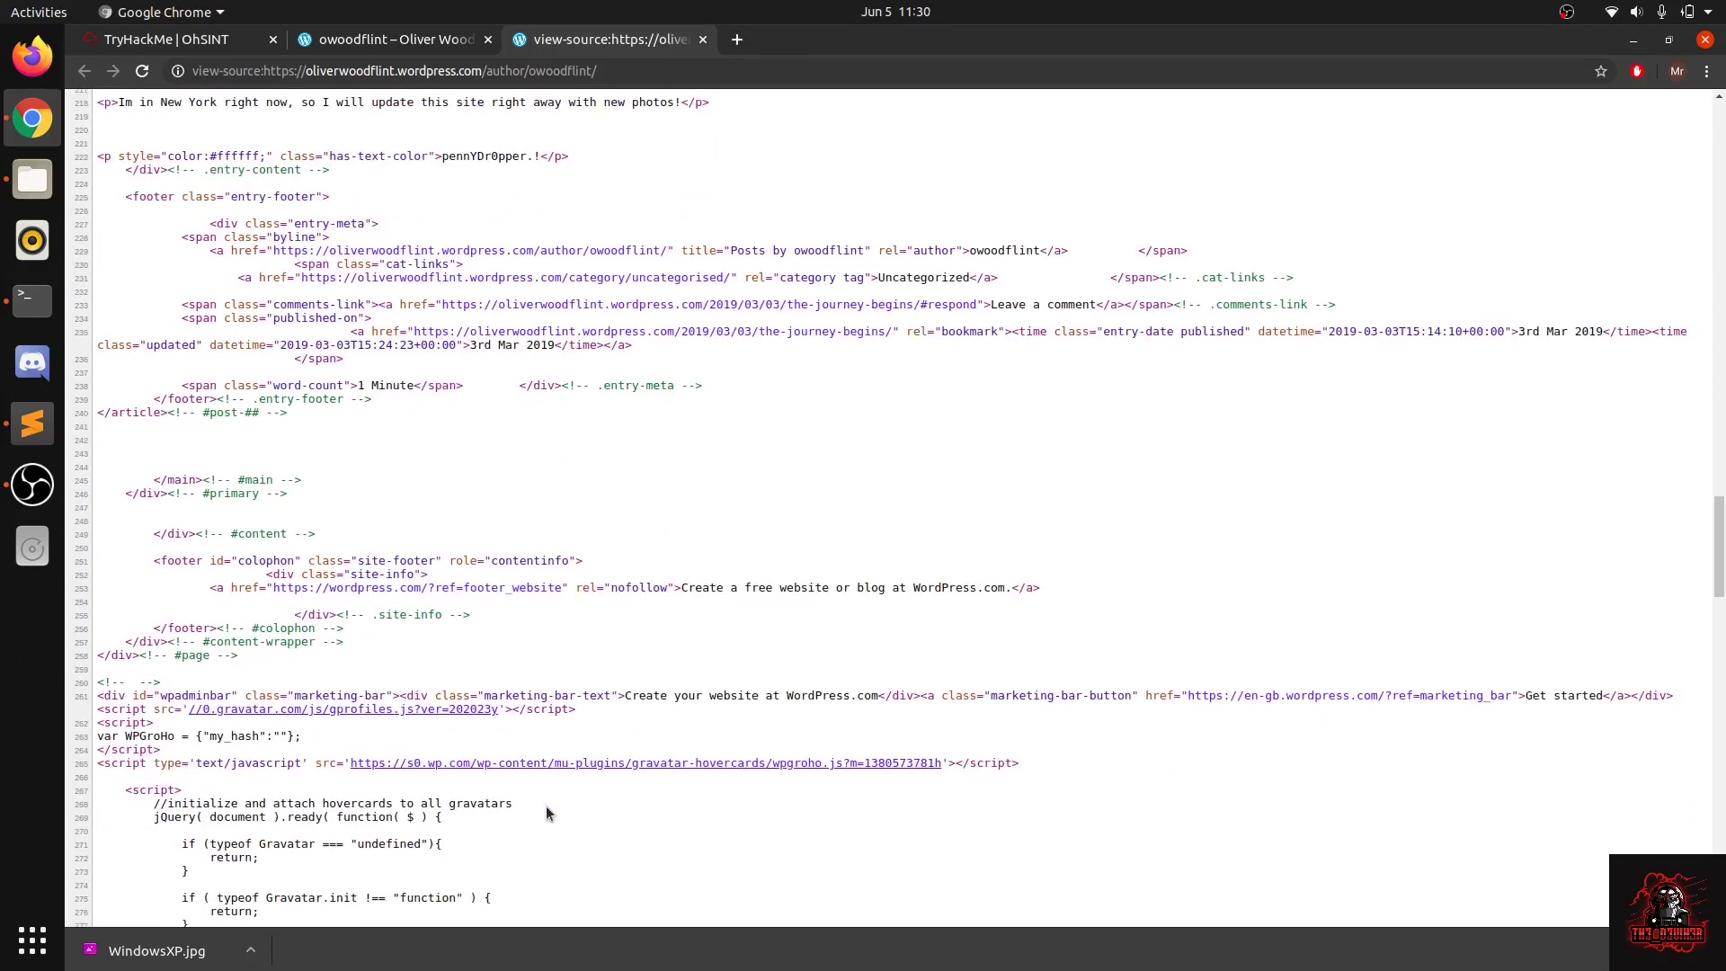
scroll(547, 806, "down", 5)
scroll(547, 809, "down", 15)
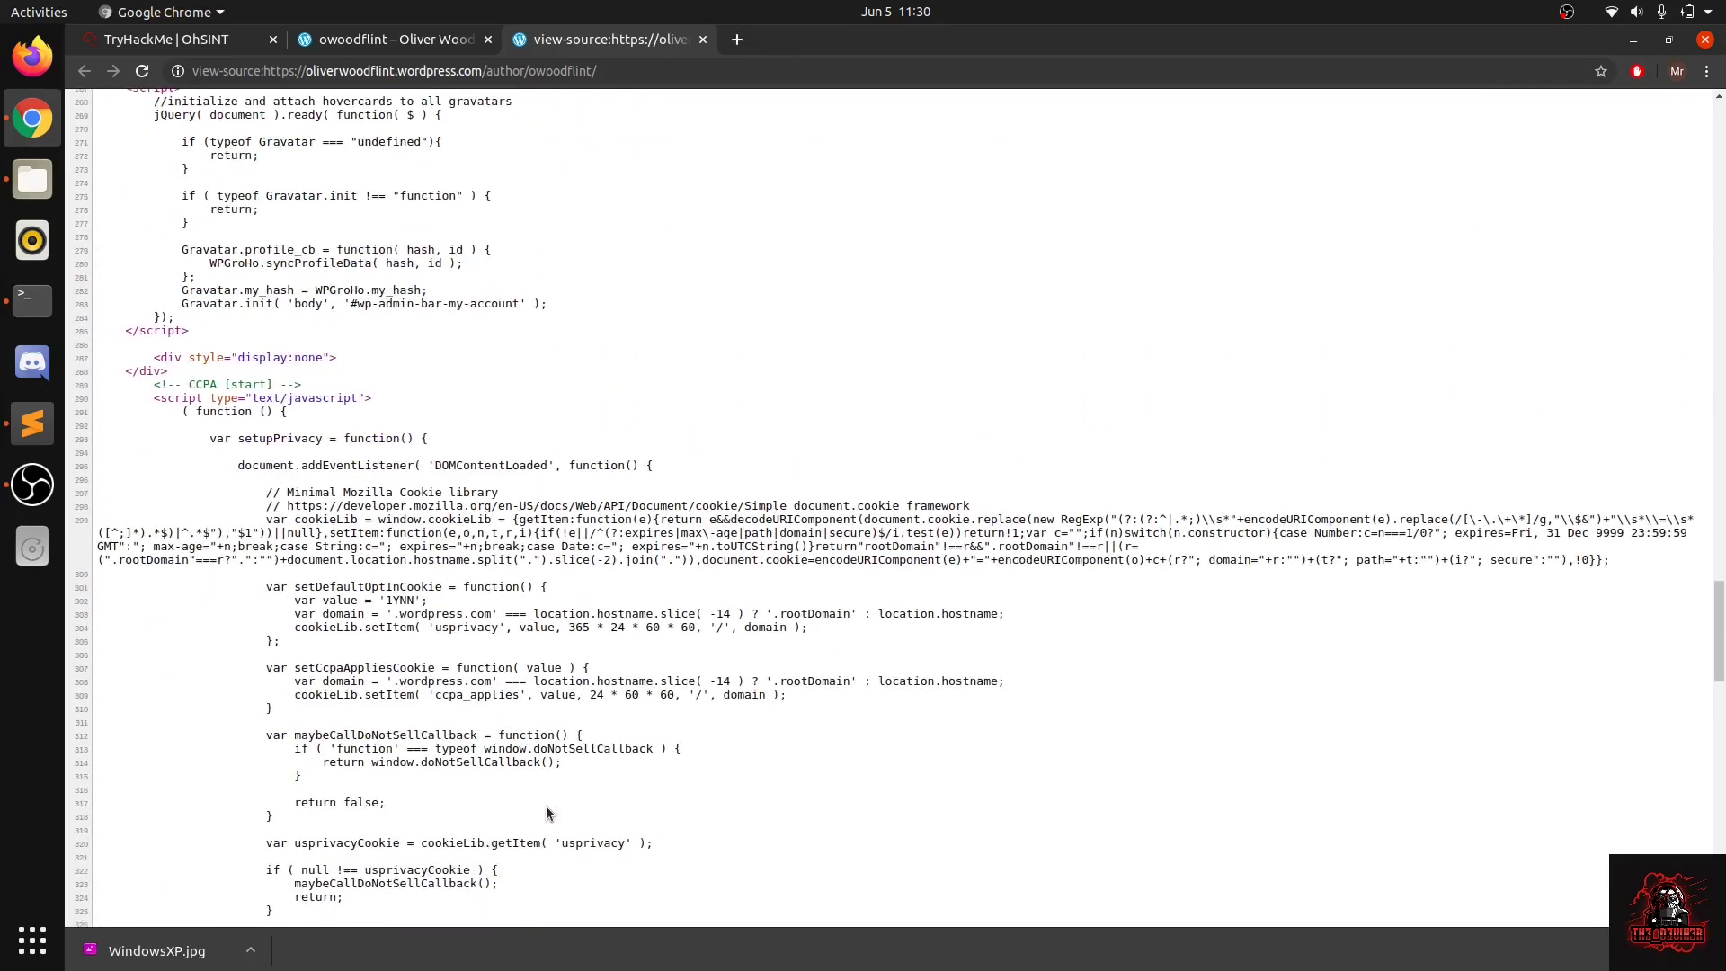
scroll(546, 809, "down", 6)
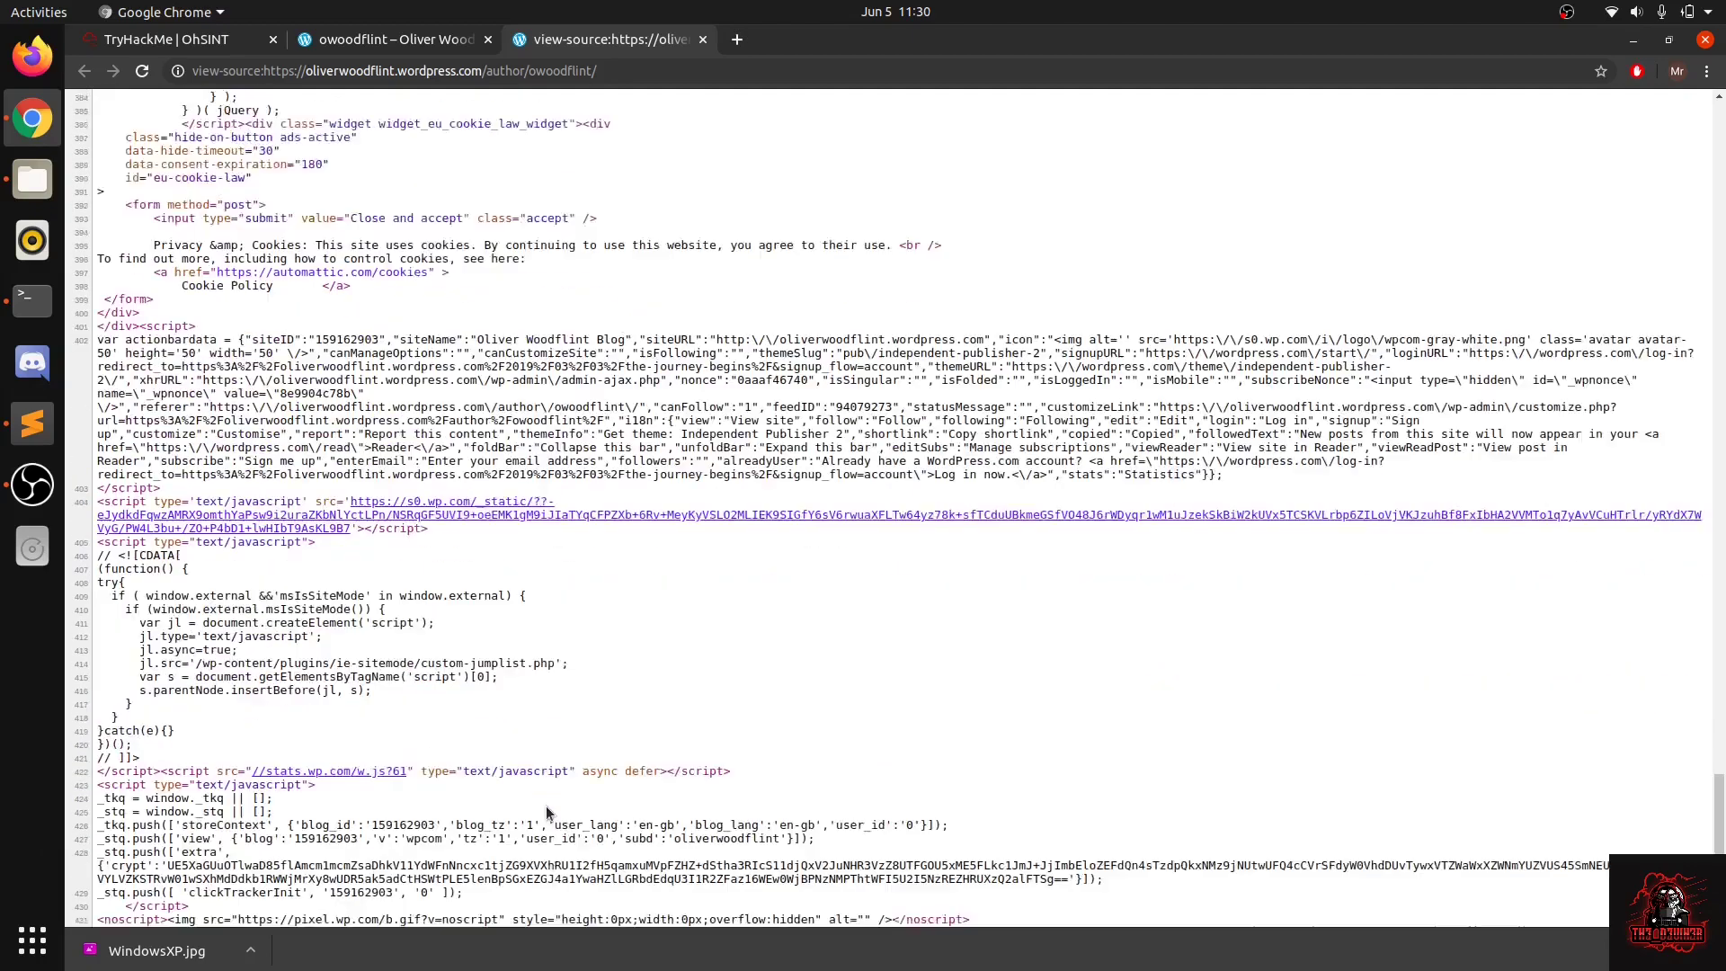
scroll(547, 805, "up", 20)
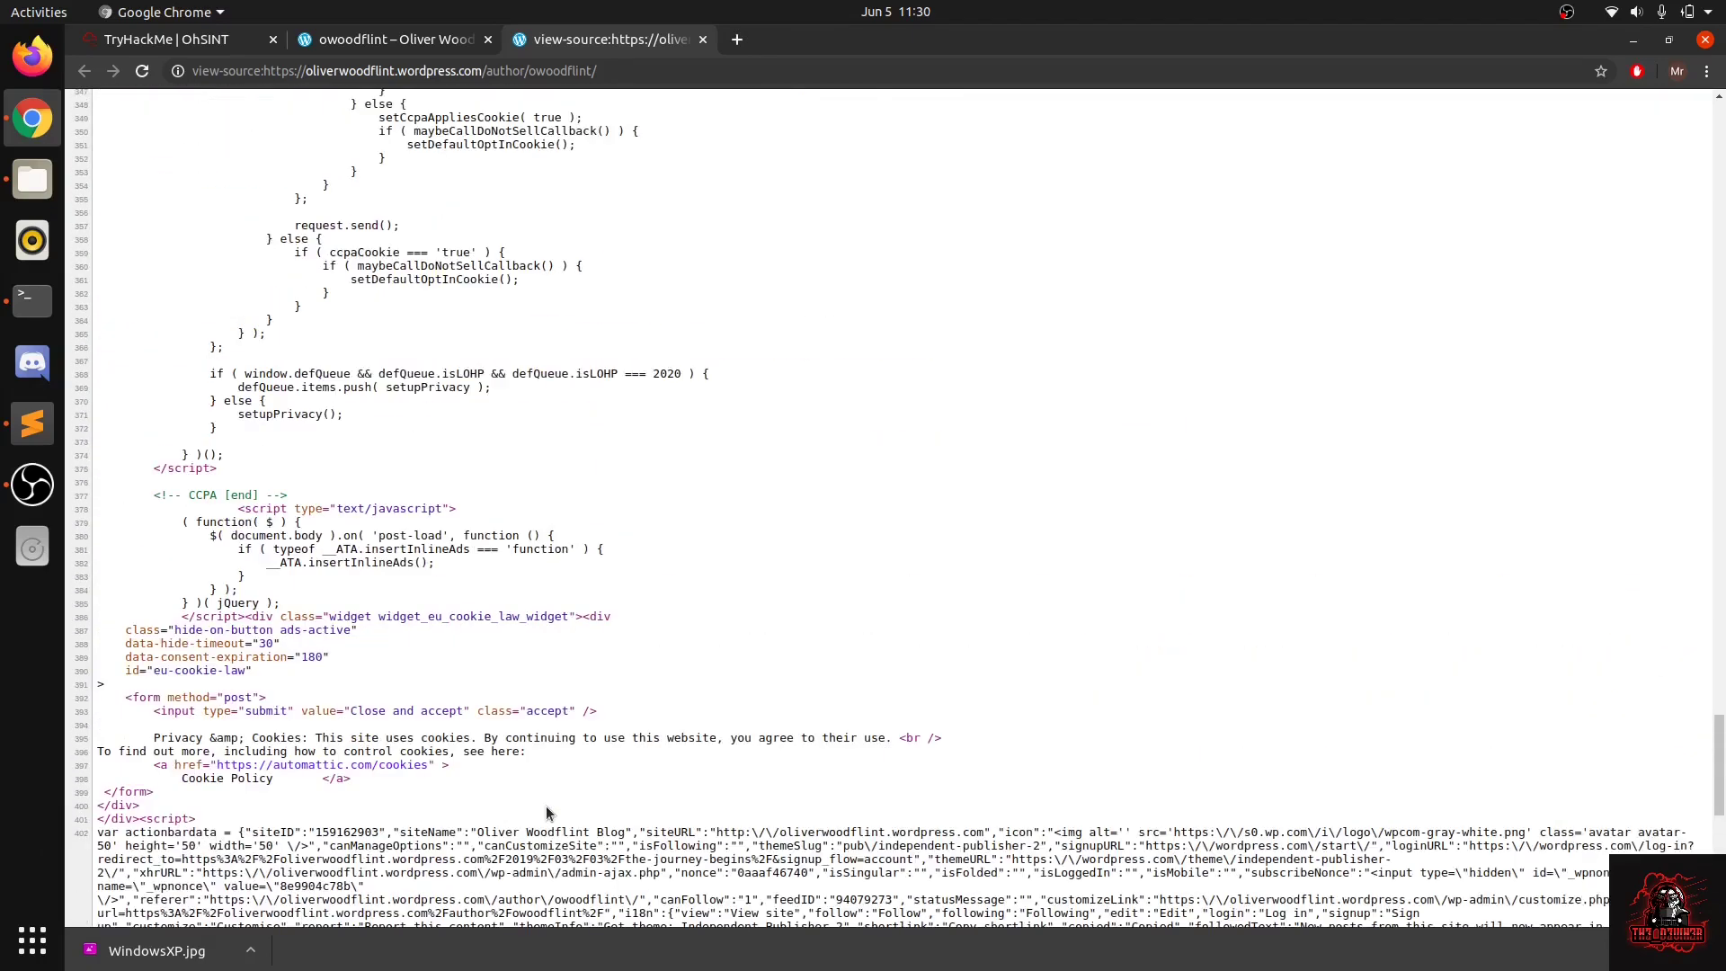
scroll(546, 811, "up", 9)
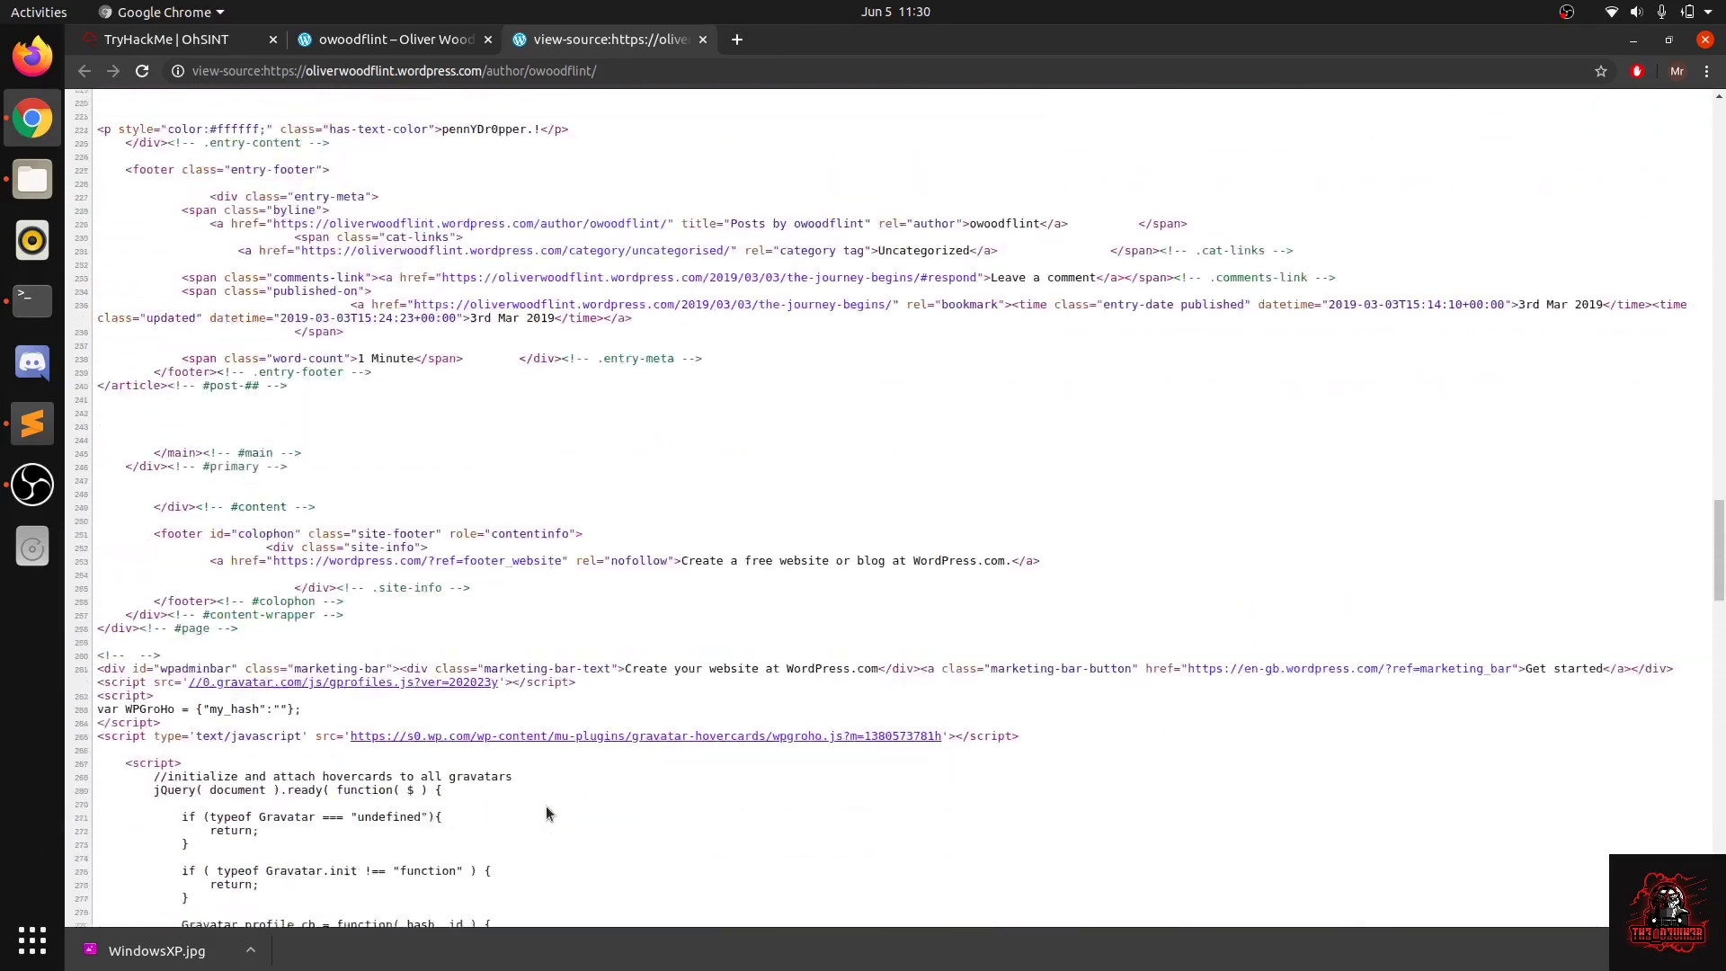
scroll(546, 805, "up", 4)
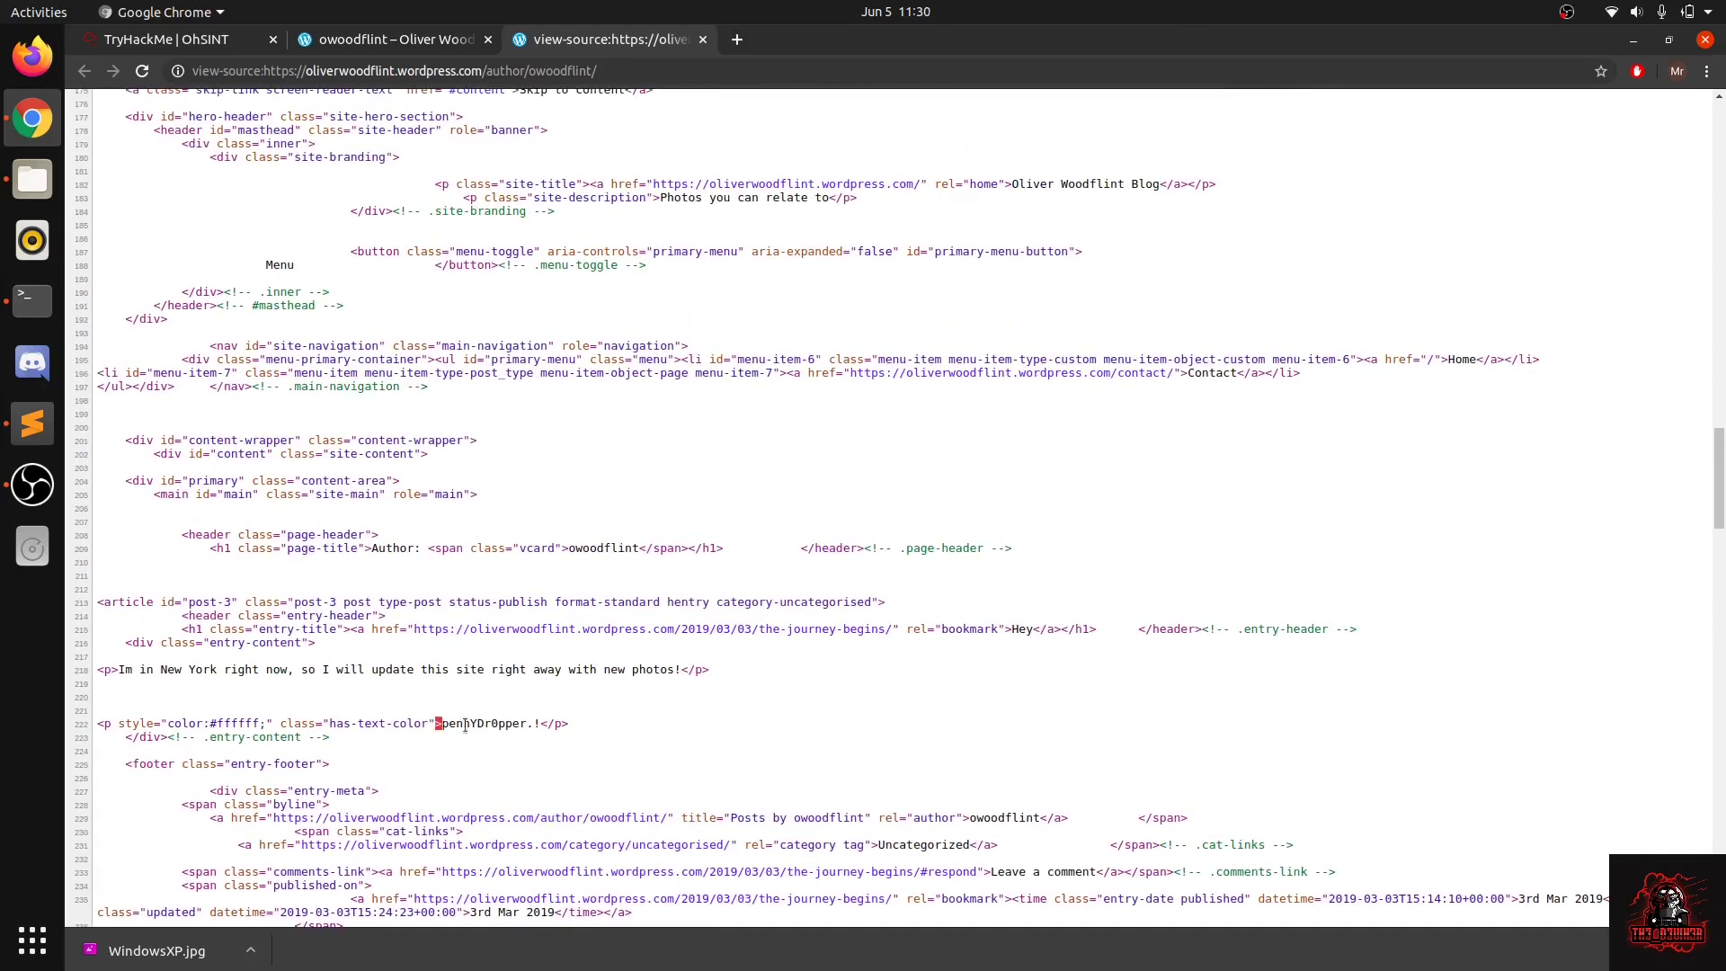
Copy the password hidden in the white-coloured paragraph of the post's source into line 4 of read.txt and return to Chrome.
double_click(471, 726)
left_click_drag(540, 726, 446, 725)
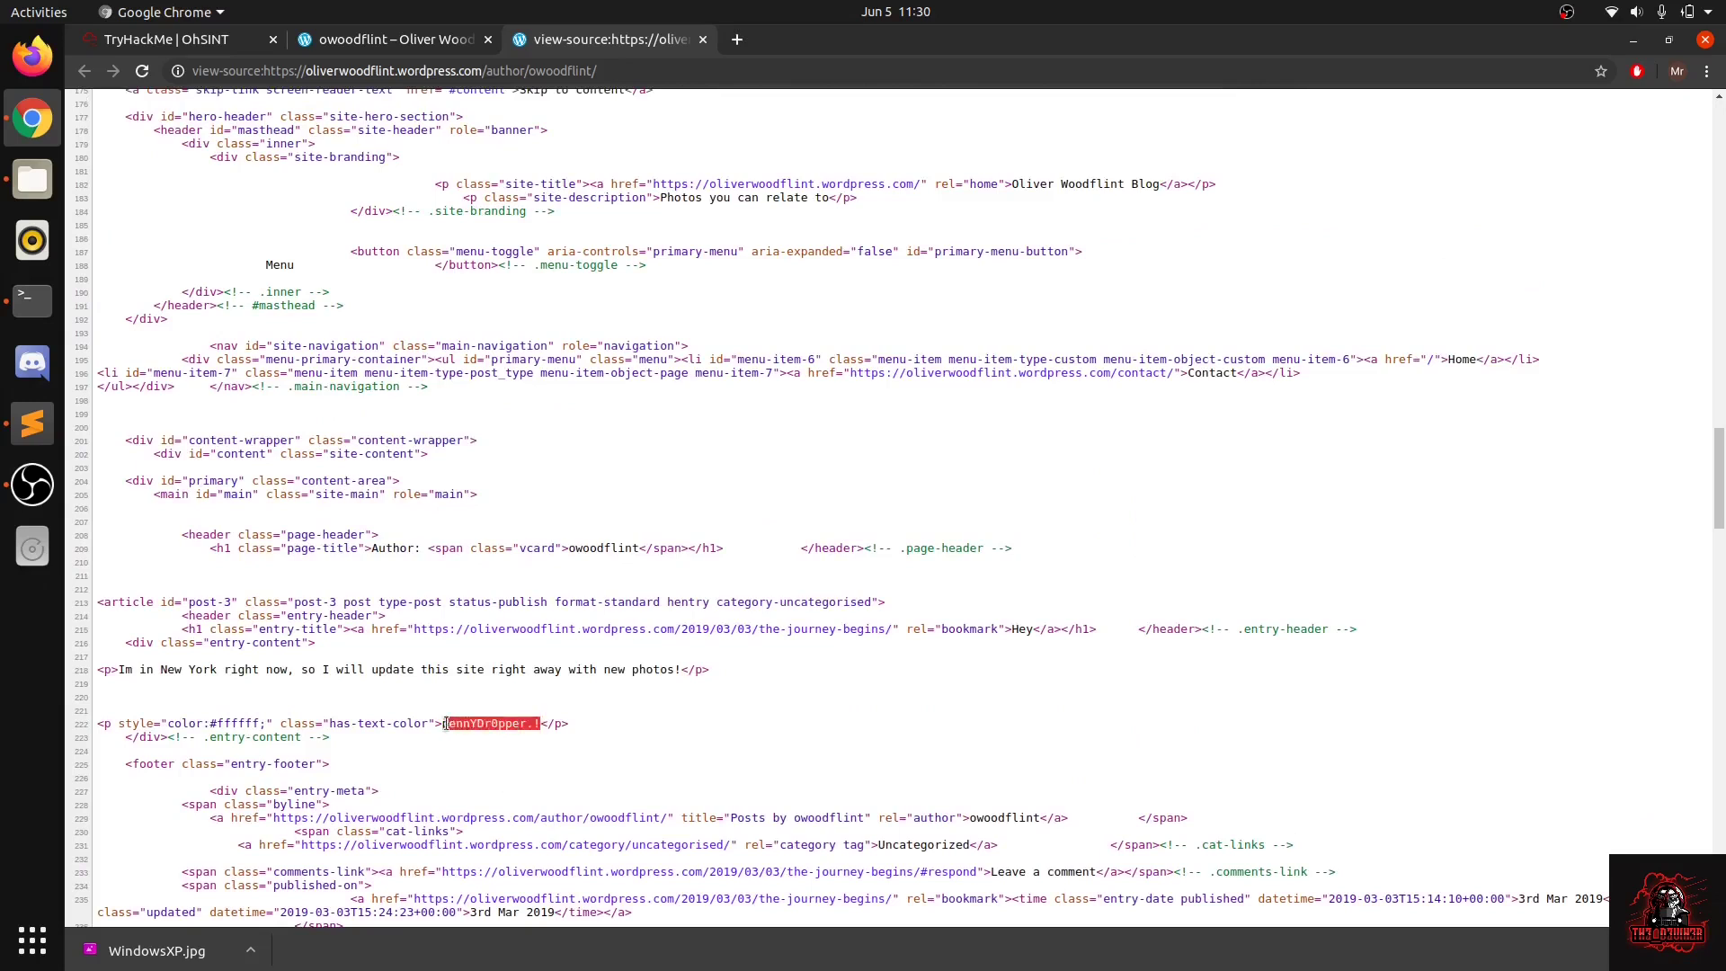
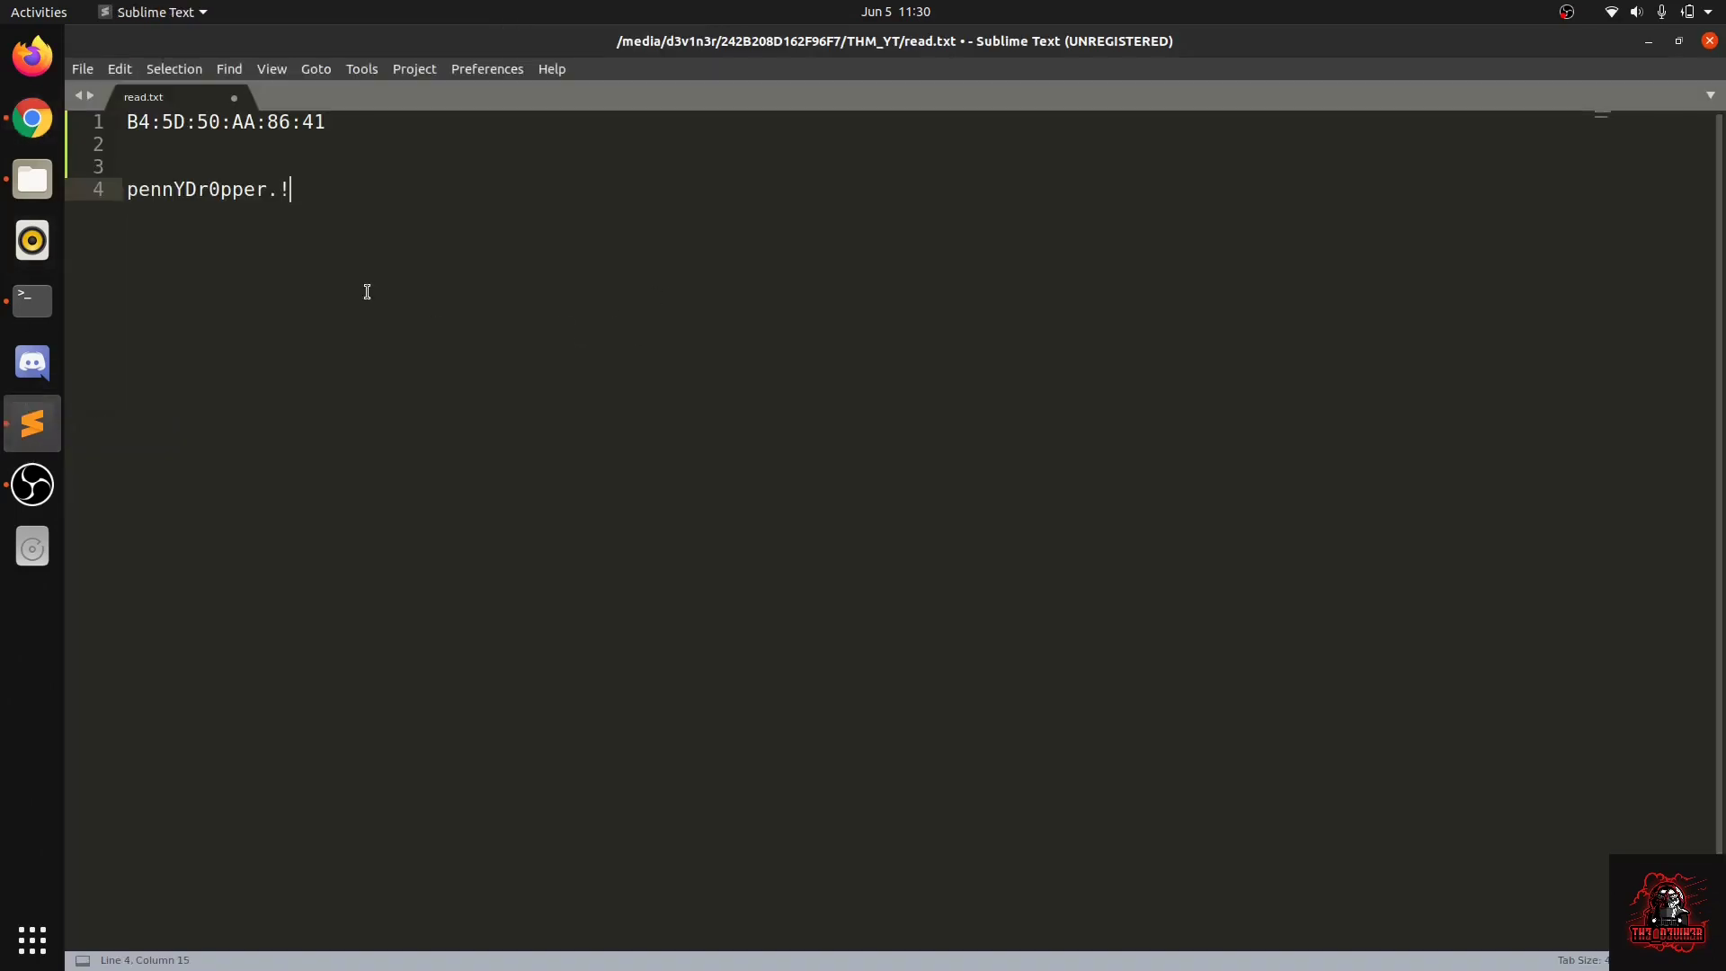
key("super")
left_click(1111, 203)
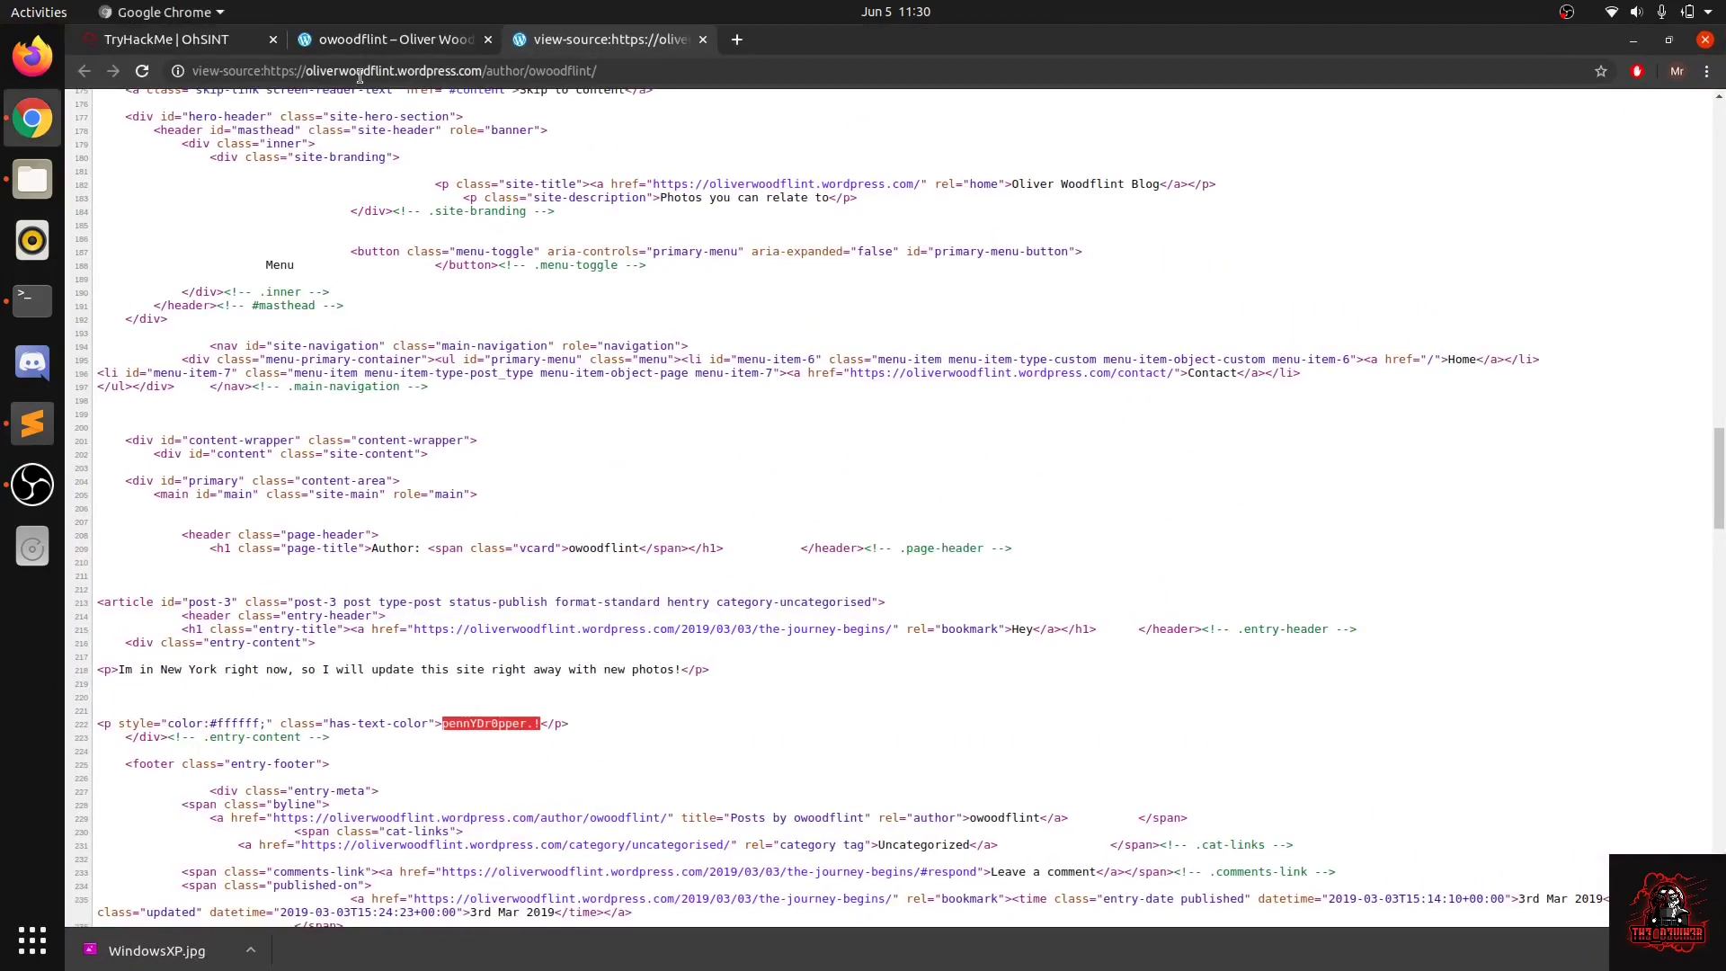
Read questions #2 and #3 about the person's city and the WAP's SSID in the OhSINT task.
left_click(242, 43)
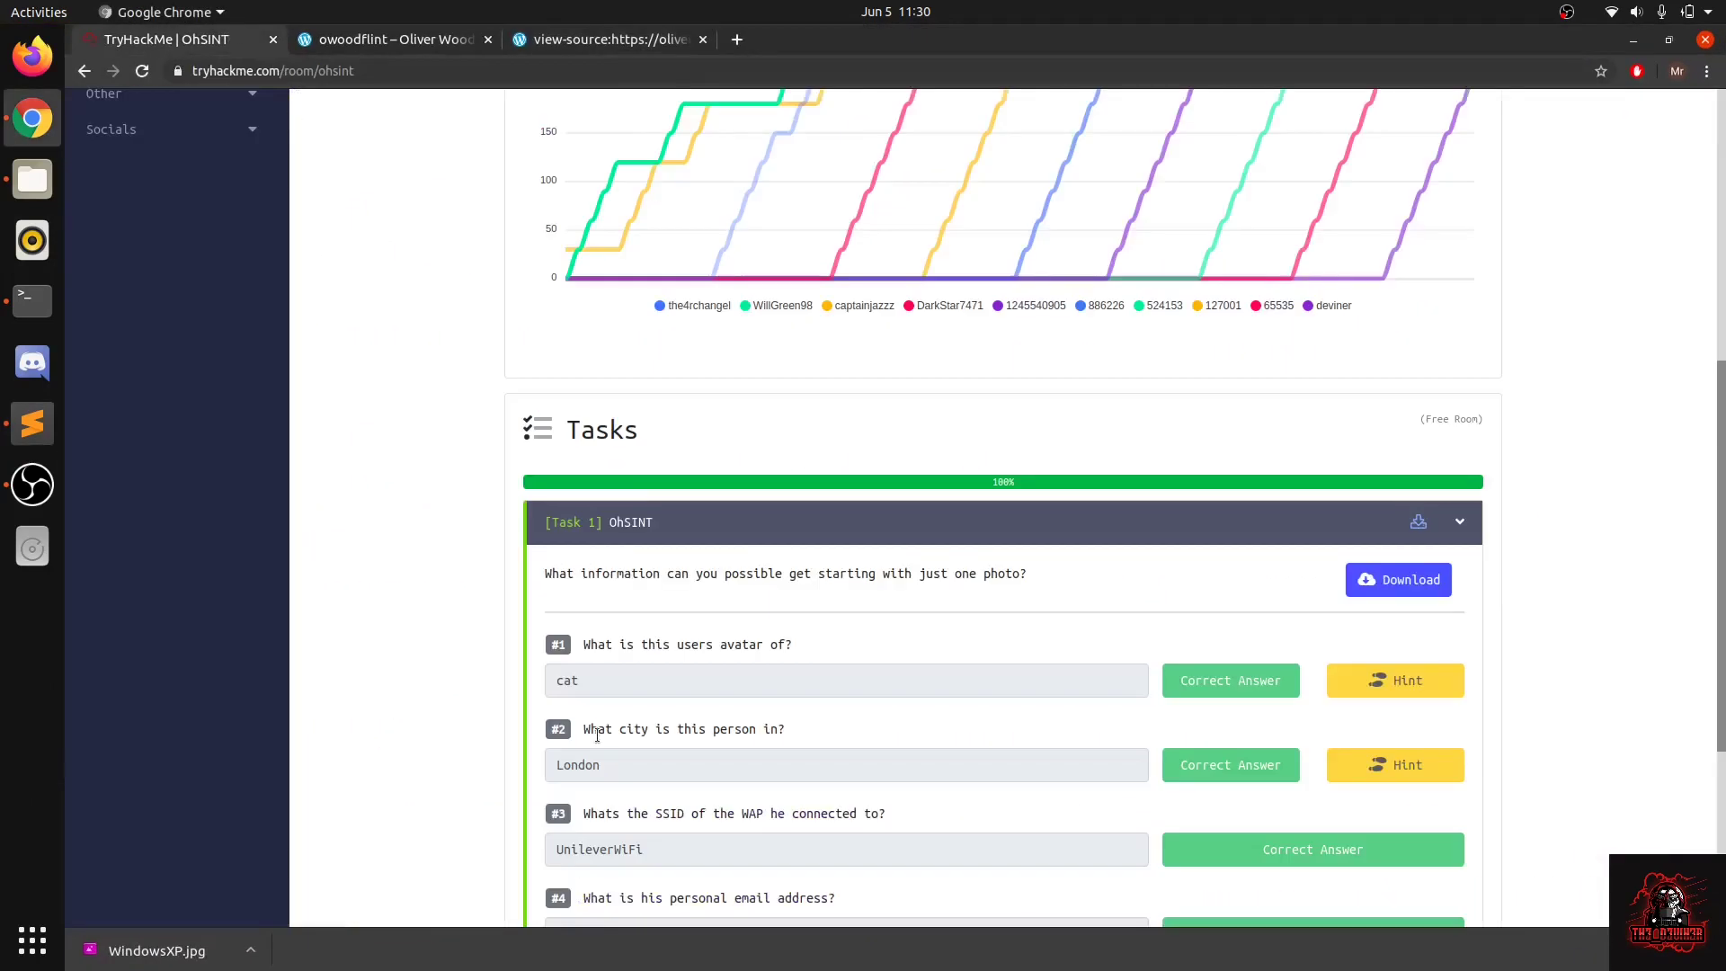
scroll(597, 735, "down", 1)
left_click_drag(574, 685, 791, 690)
left_click(791, 691)
scroll(531, 780, "down", 2)
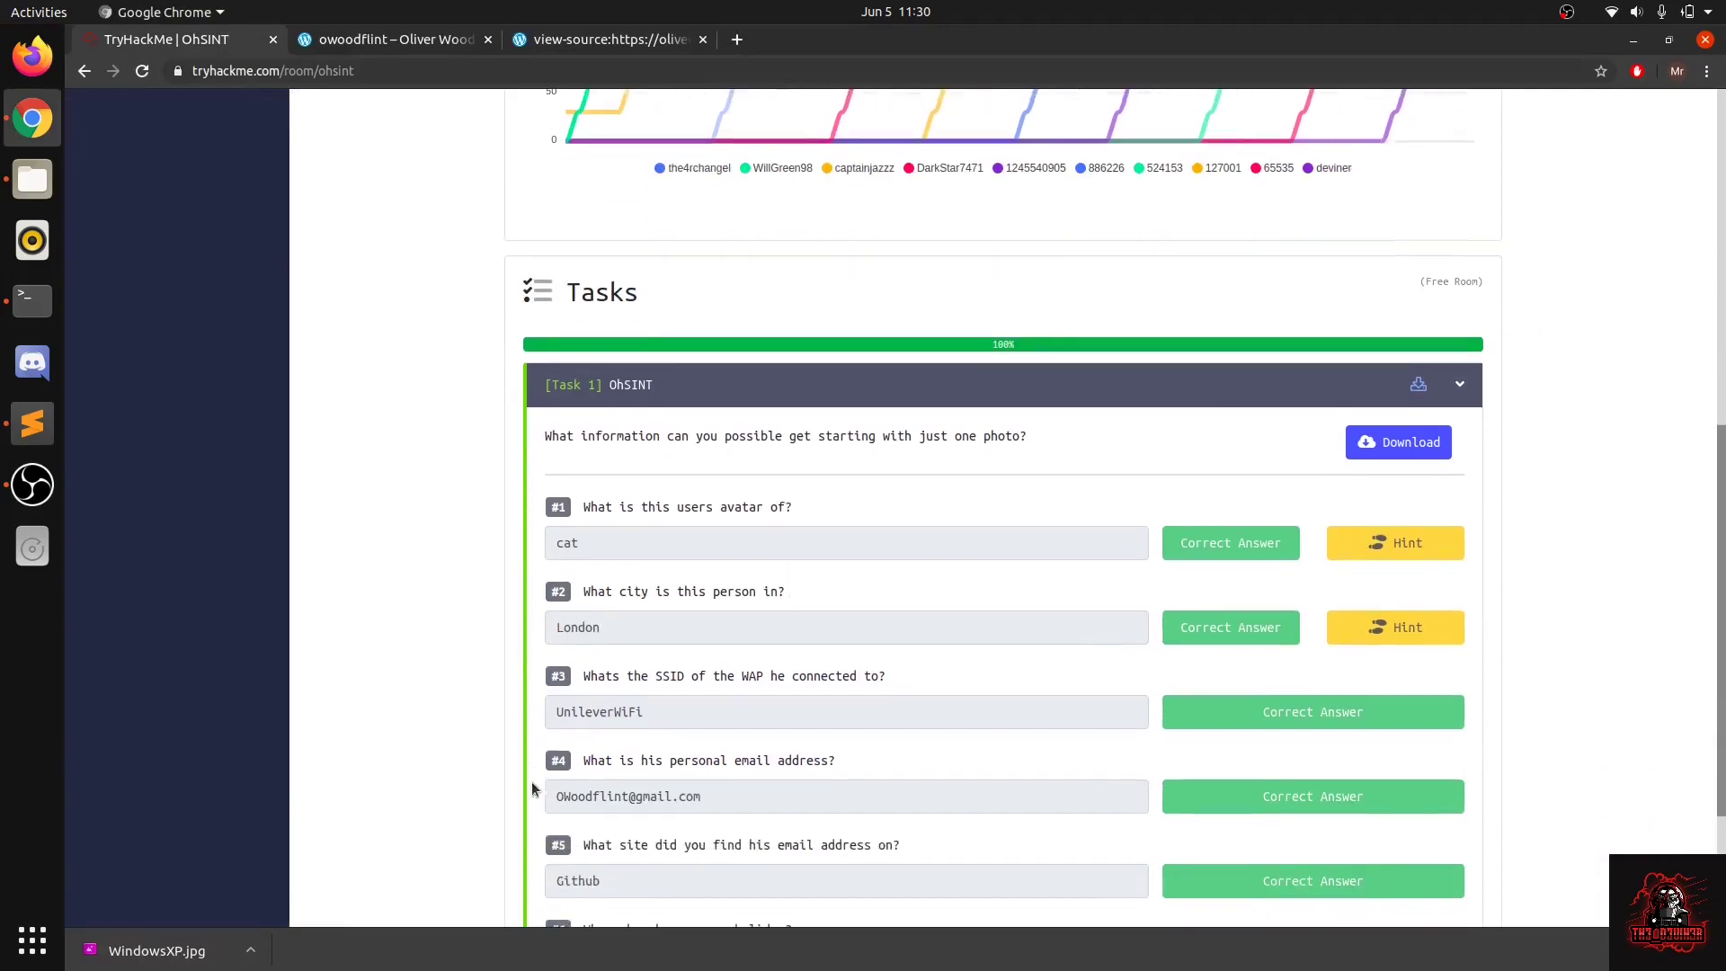
left_click_drag(585, 660, 835, 667)
left_click(835, 667)
left_click_drag(584, 669, 839, 669)
left_click(839, 669)
left_click_drag(655, 669, 849, 669)
left_click(848, 674)
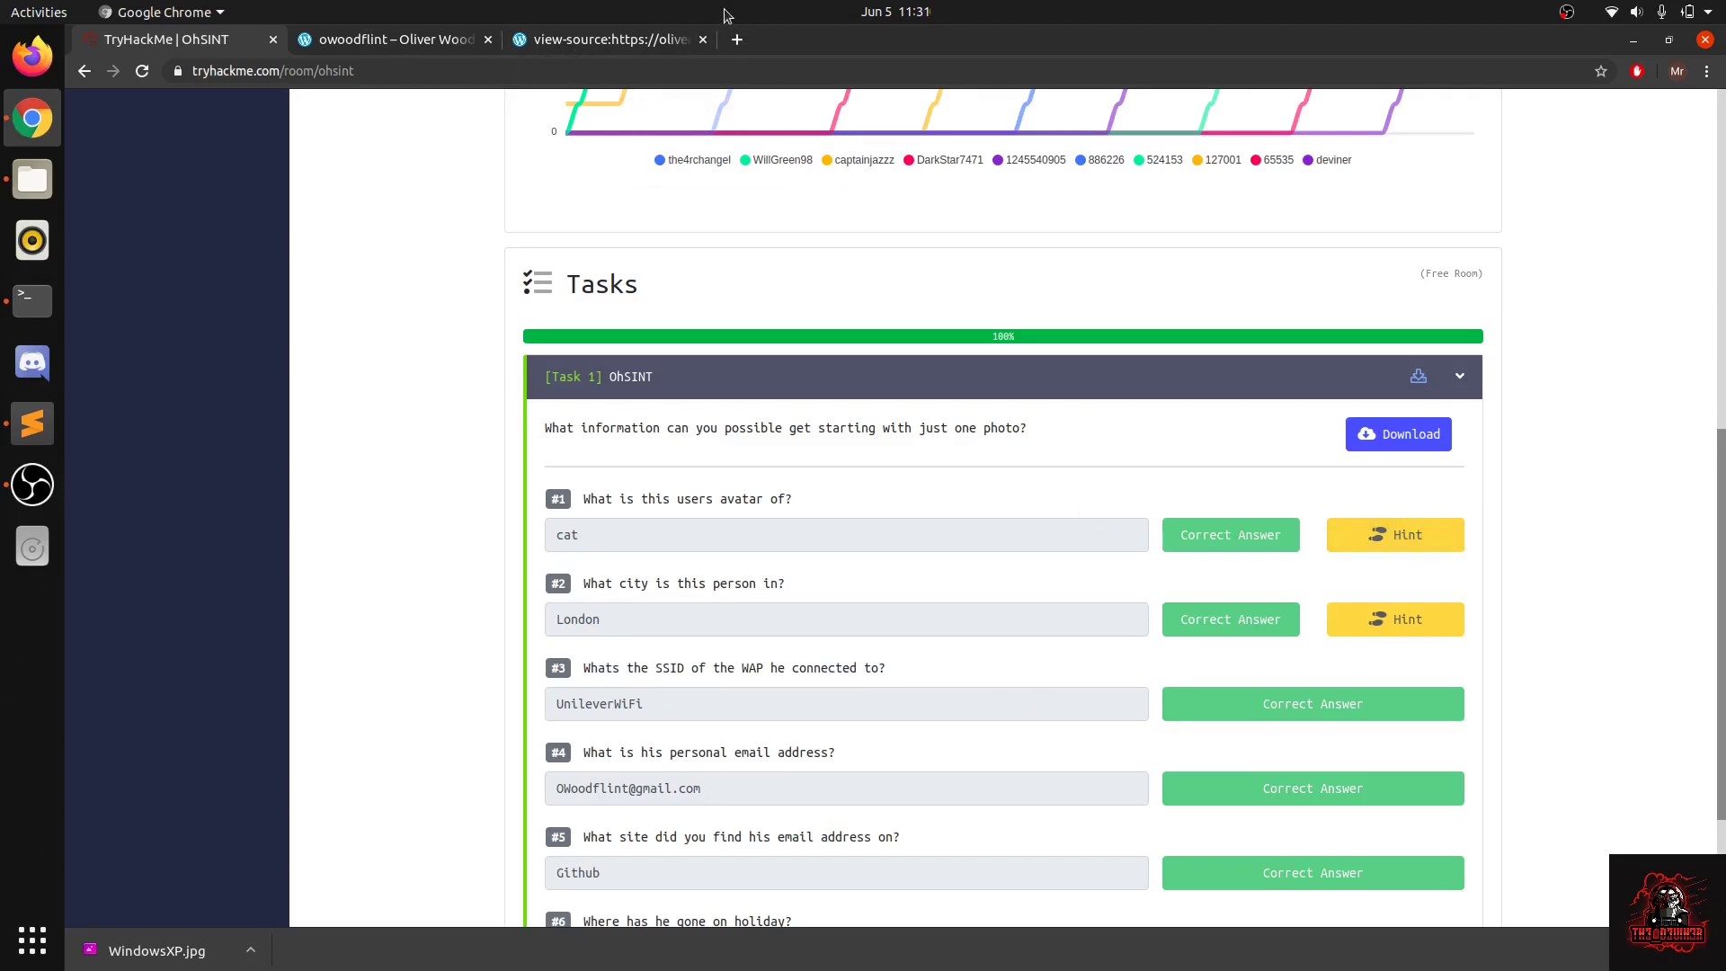
Open wigle.net in a new browser tab.
left_click(735, 40)
type("wigle")
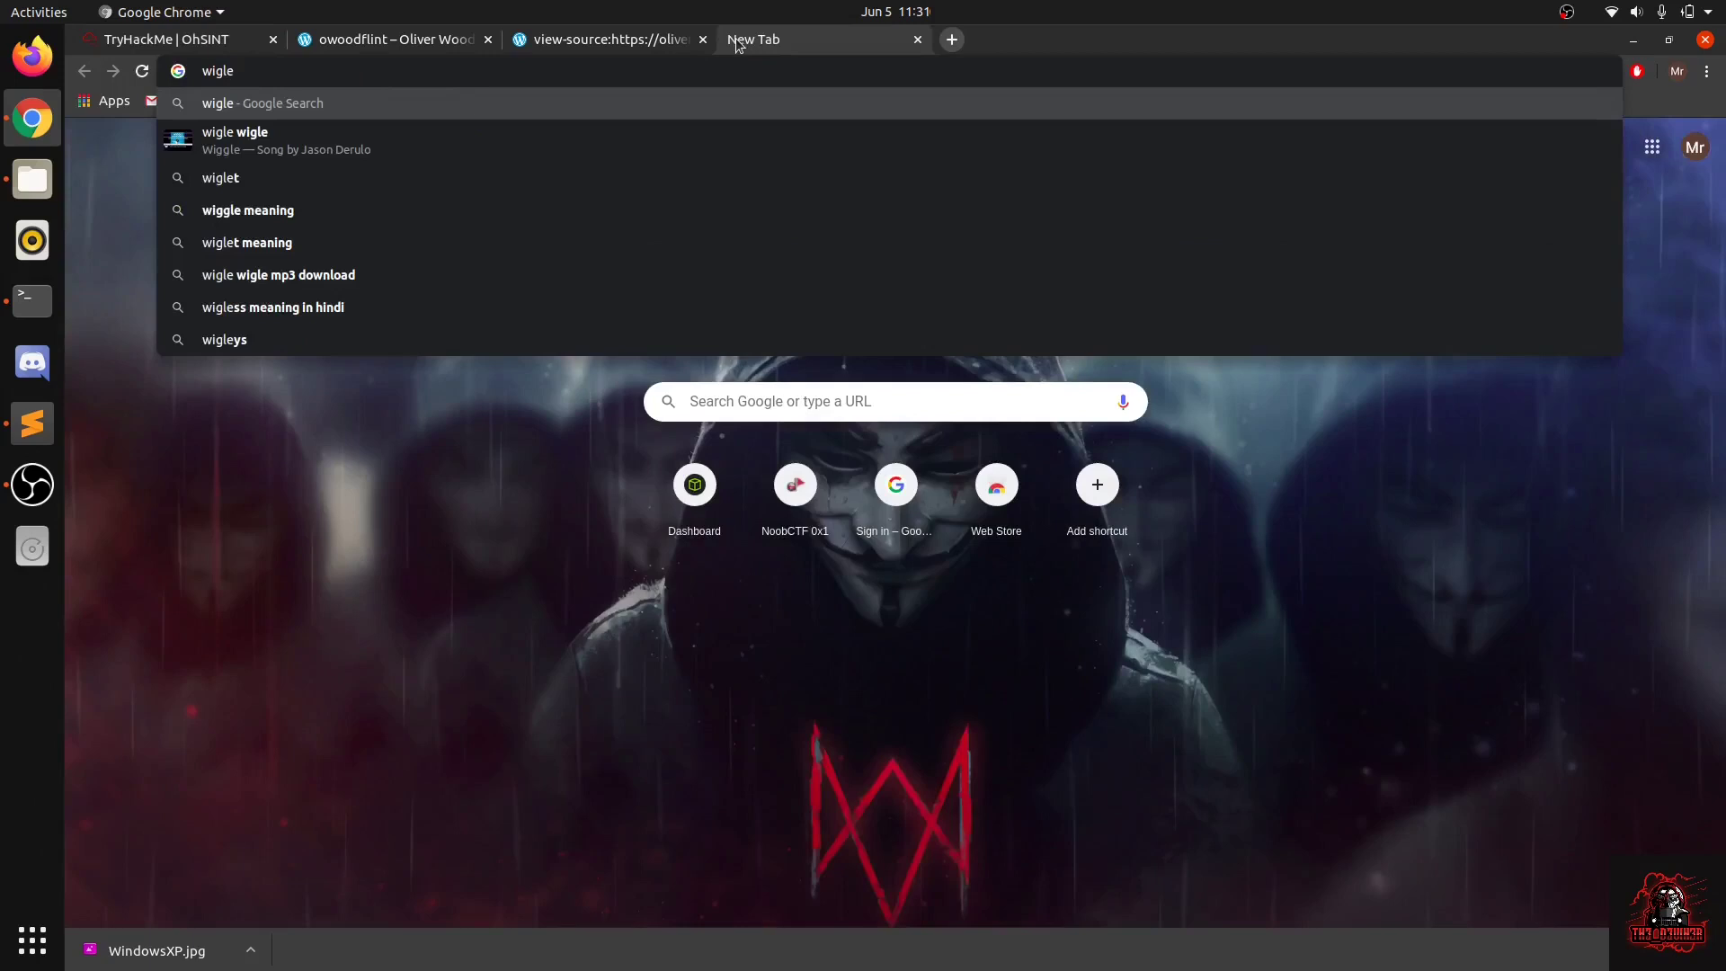
type(".ne")
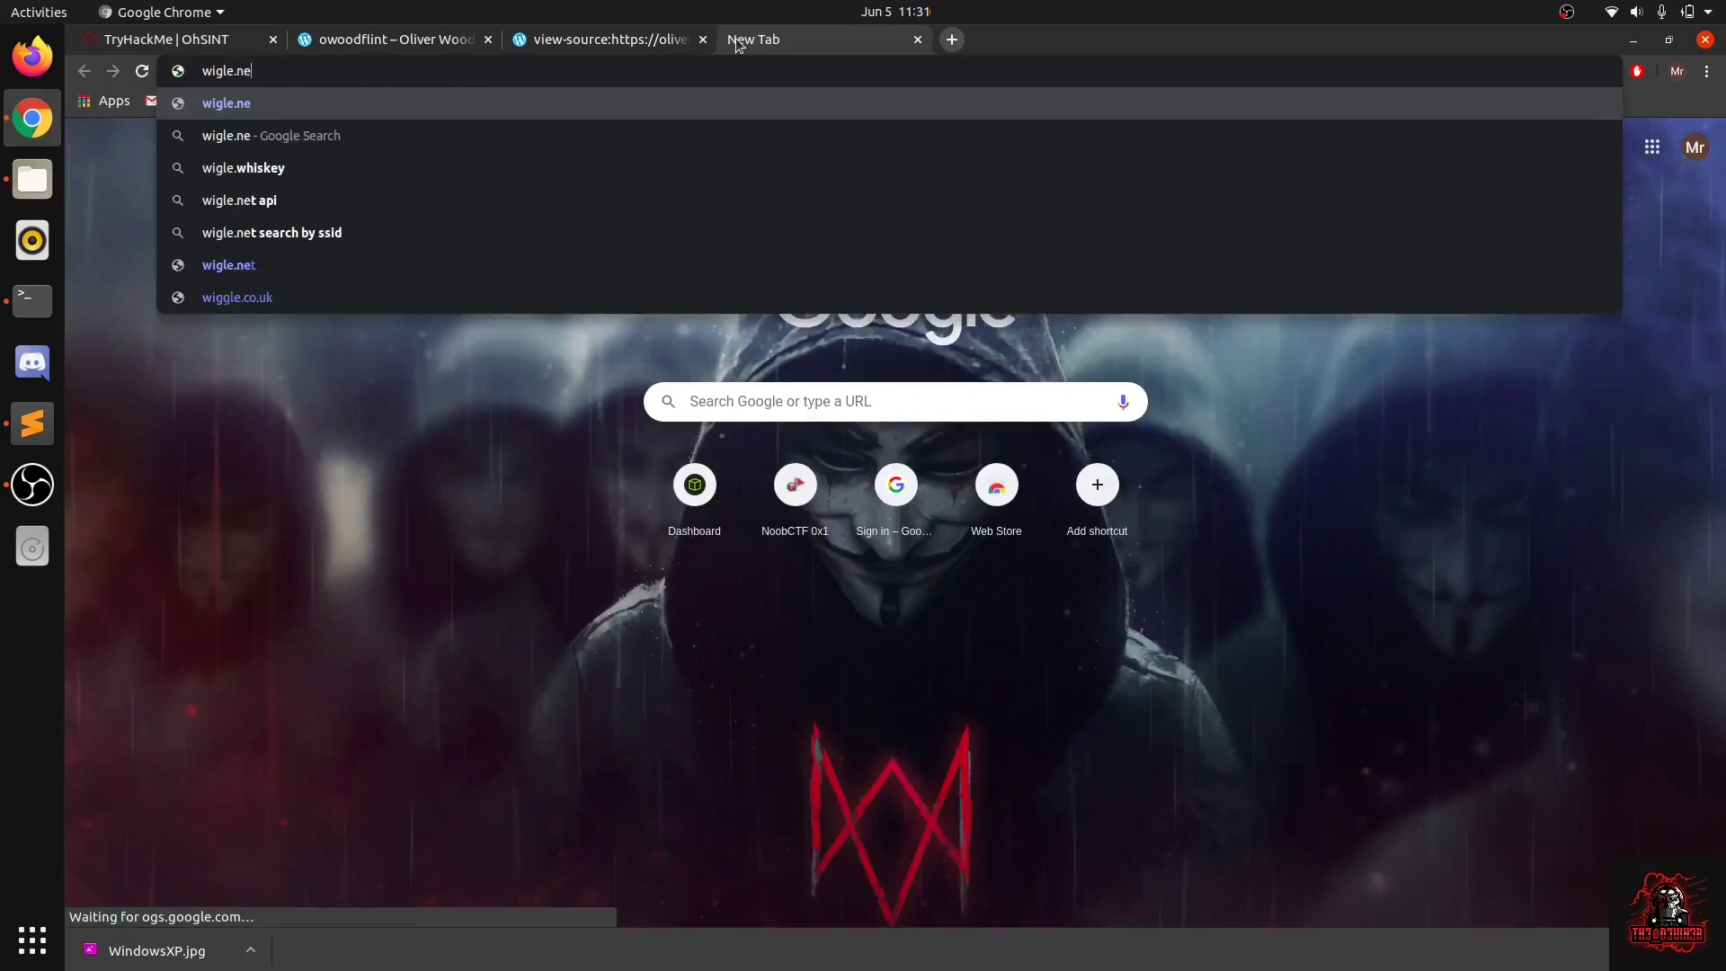
type("t")
key("Return")
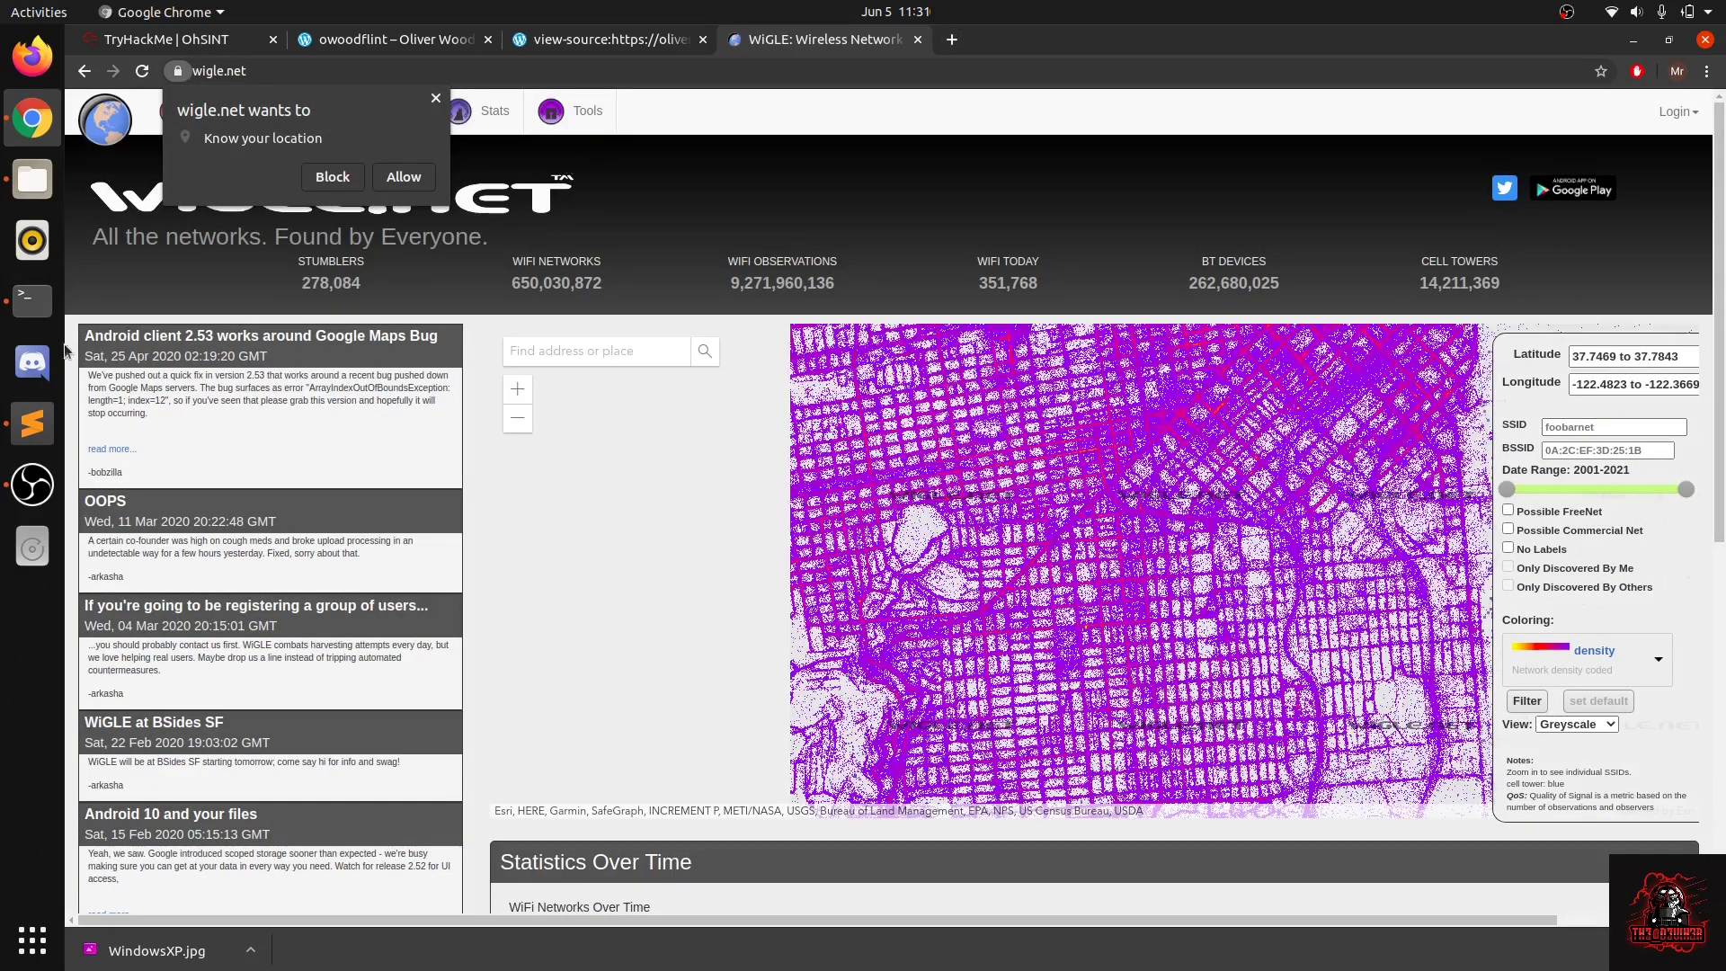
left_click(33, 422)
left_click_drag(344, 127, 126, 122)
key("ctrl+c")
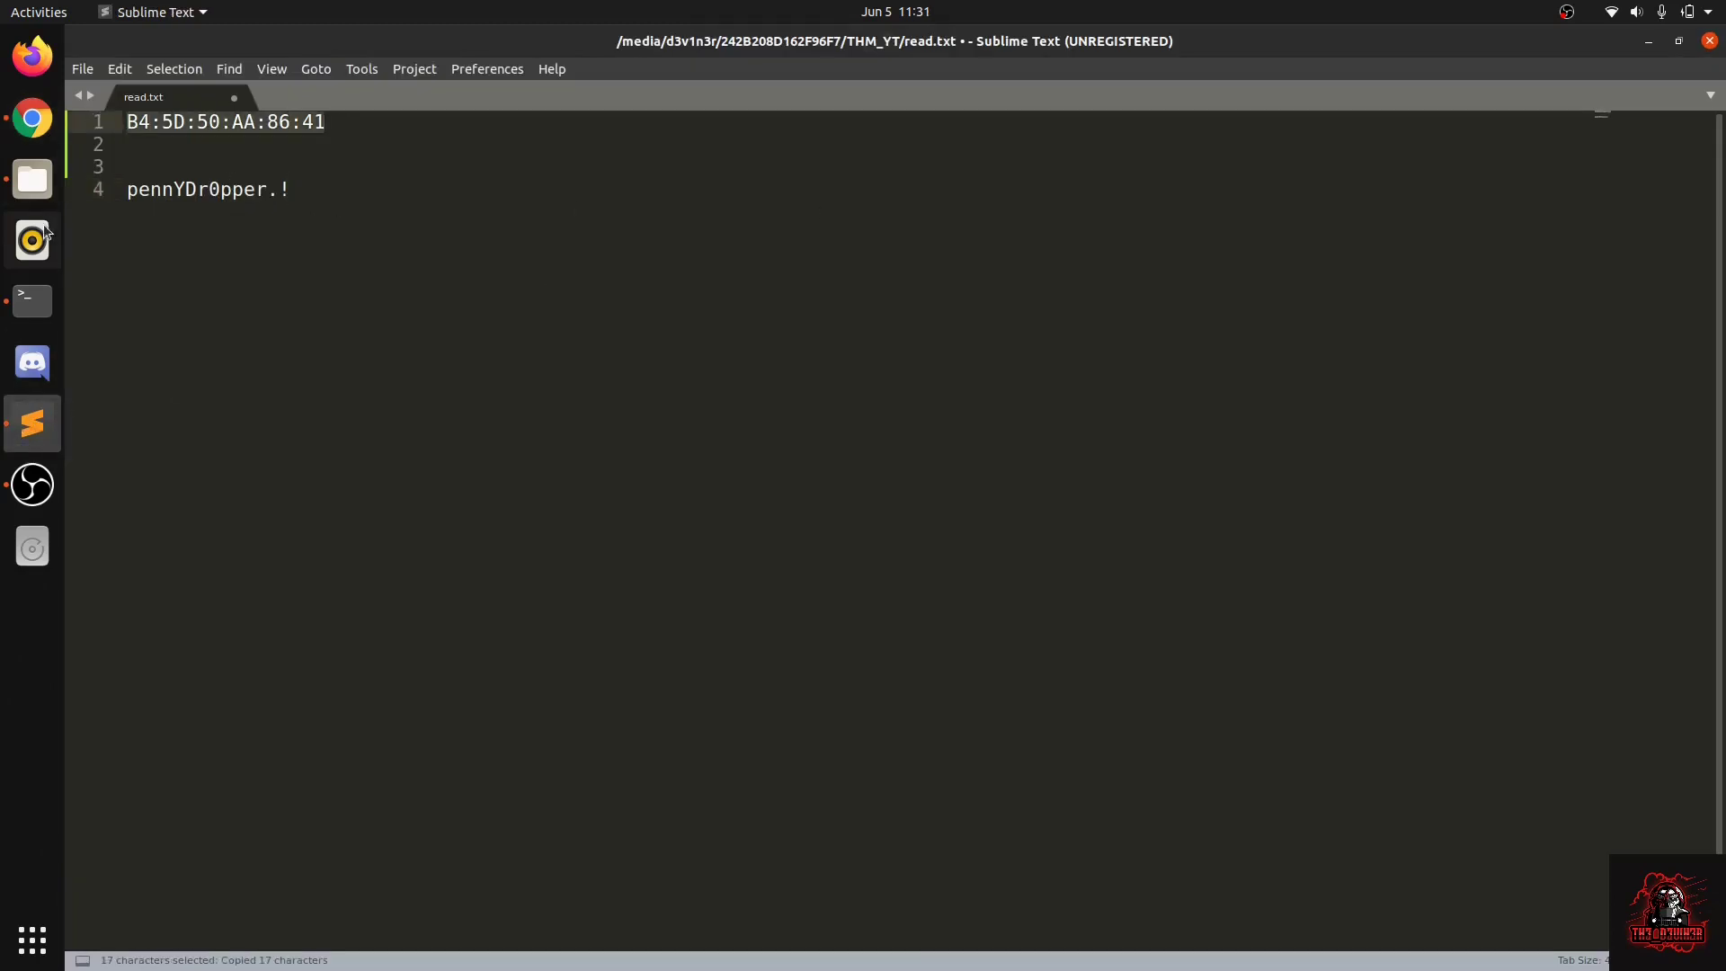
left_click(32, 118)
left_click(1605, 445)
key("ctrl+v")
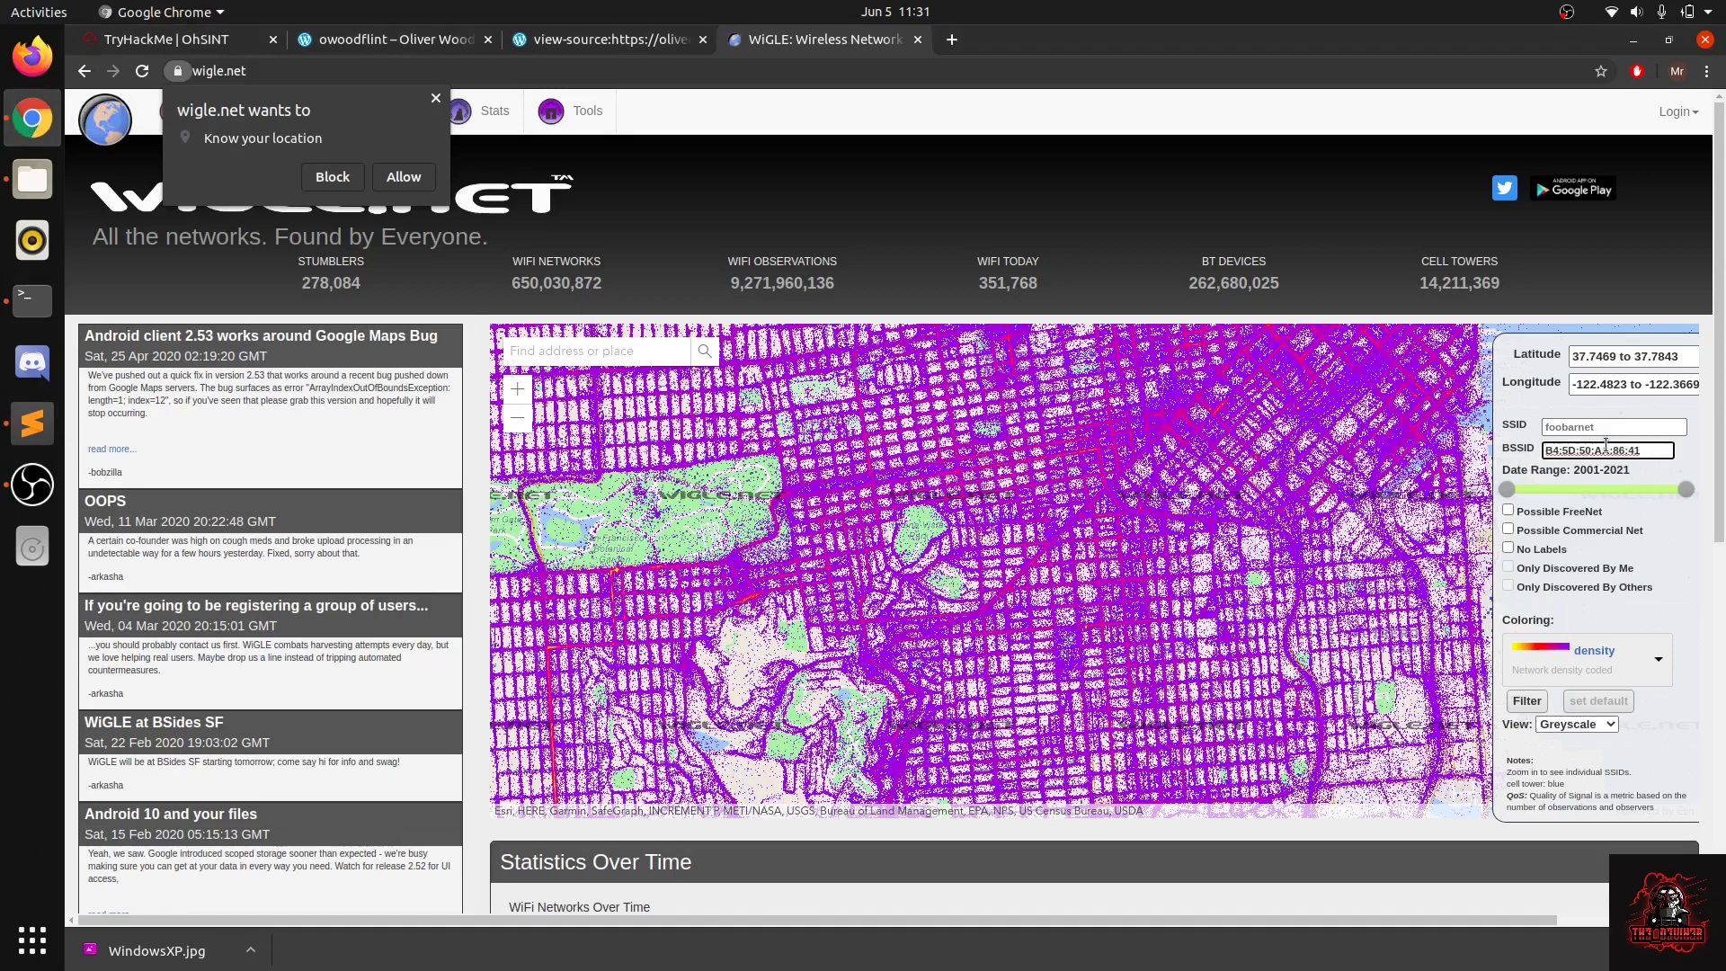
left_click(1526, 701)
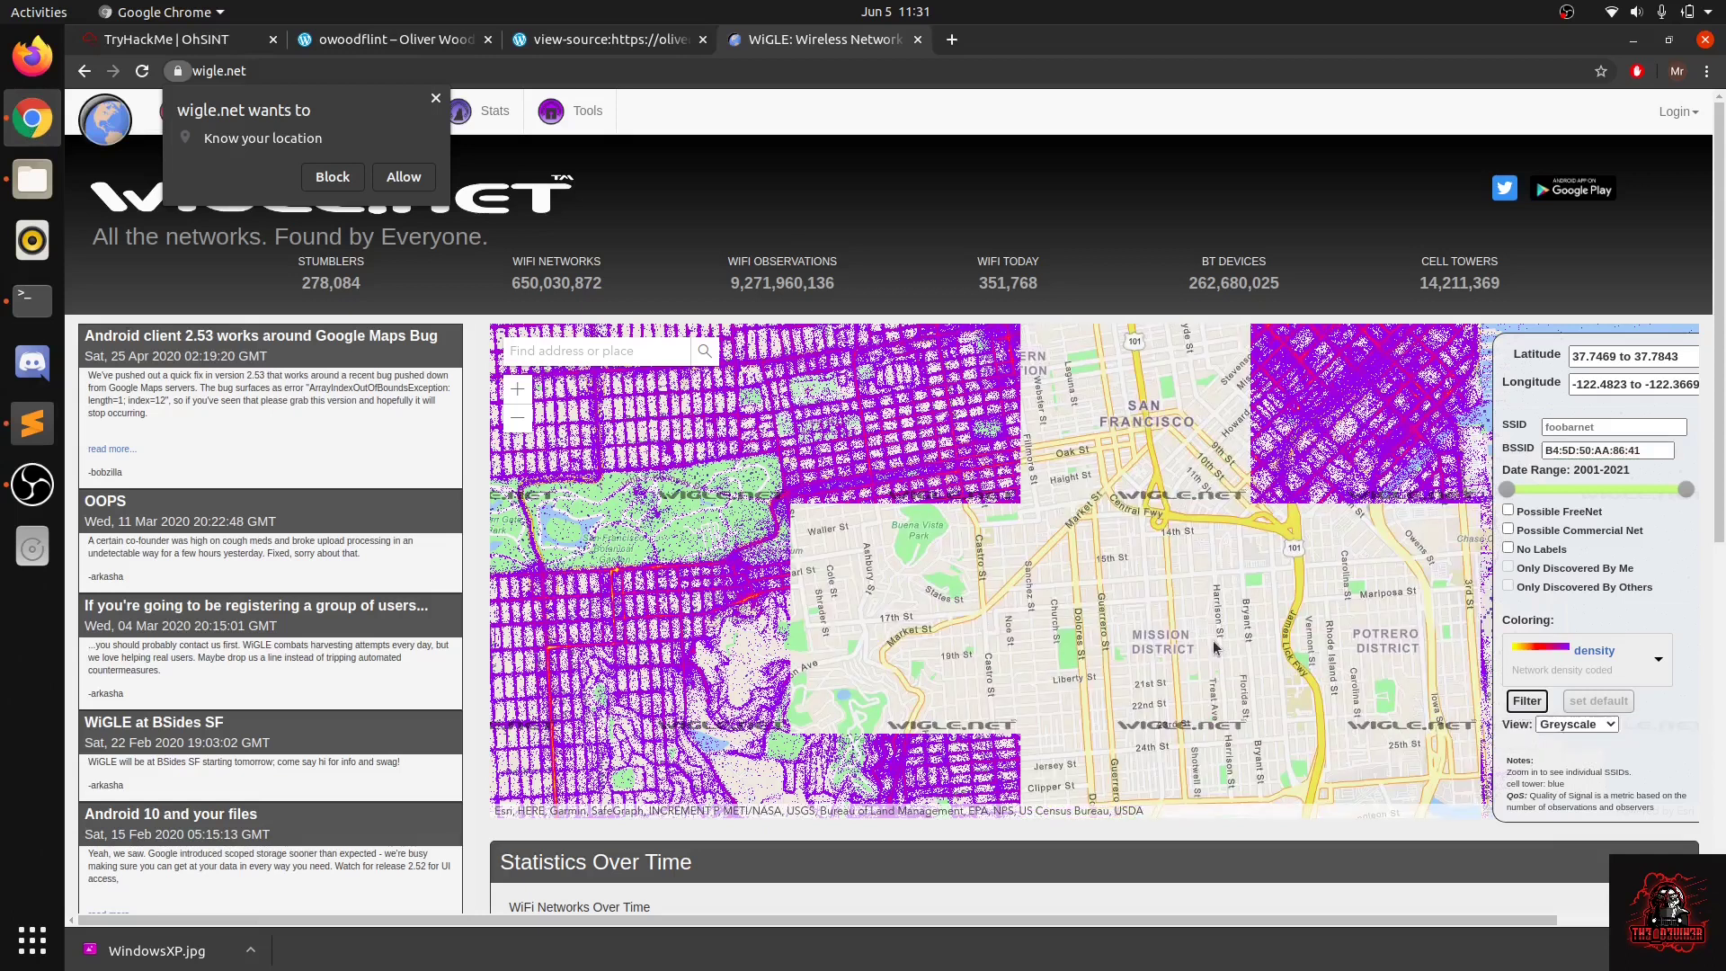
Zoom the WiGLE map out to world scale and move from North America across Asia to Europe, looking for the filtered BSSID.
left_click(1647, 449)
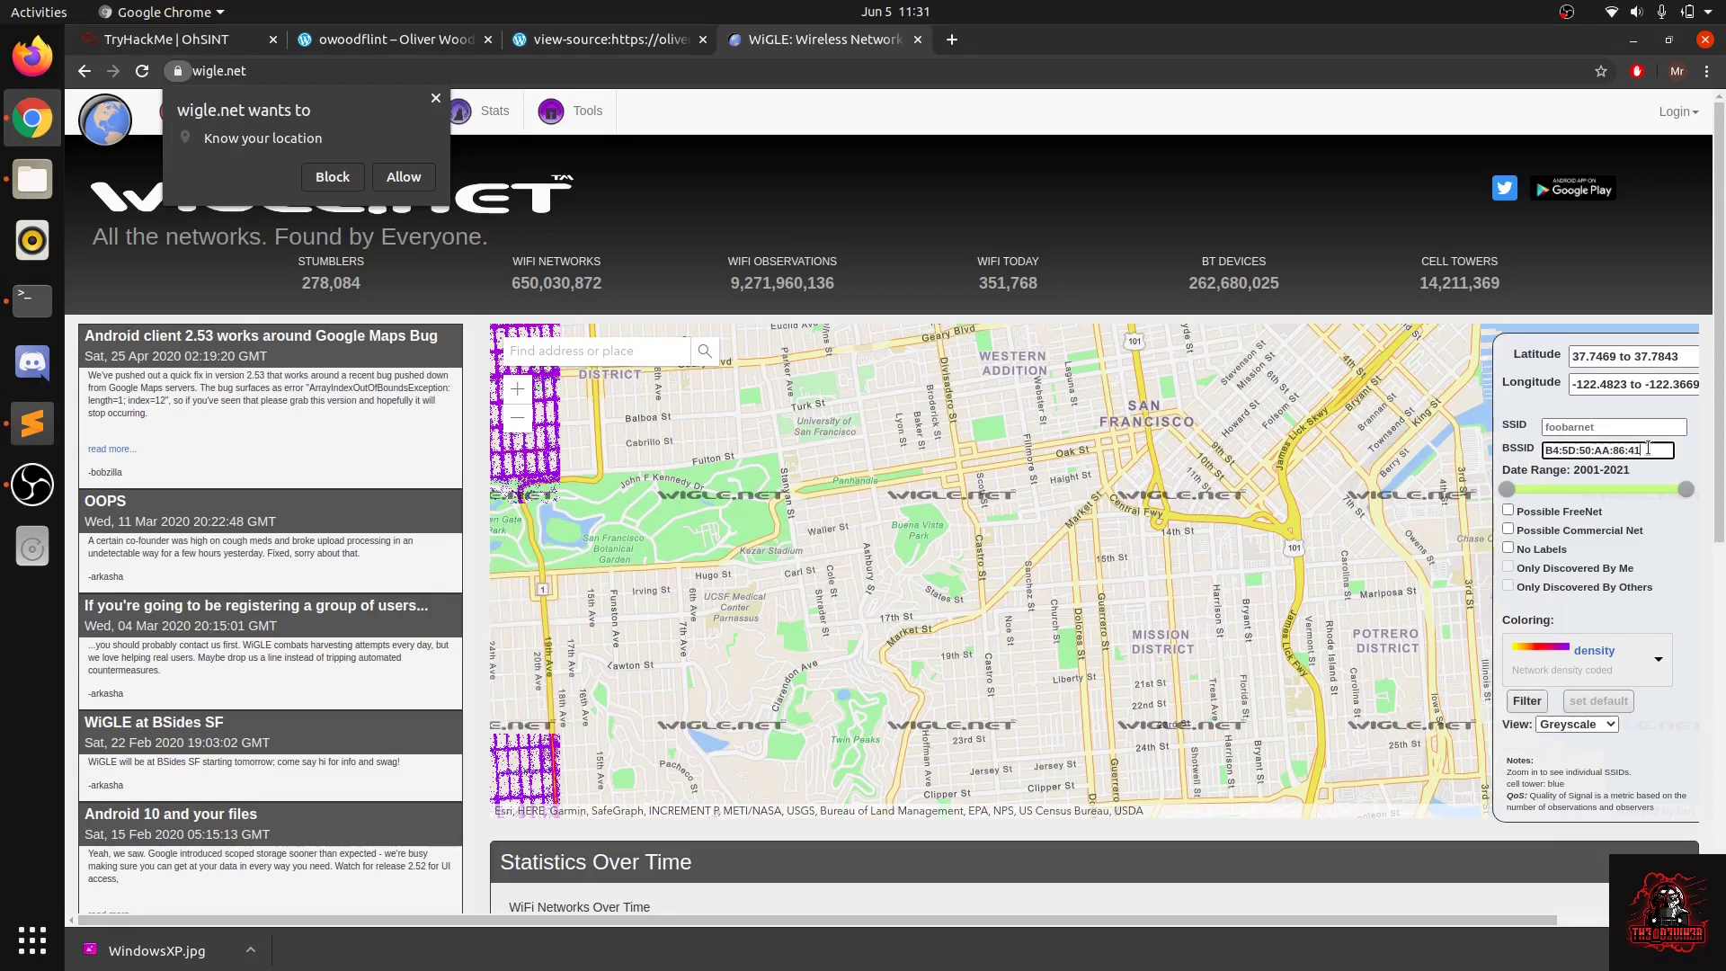
scroll(1049, 542, "down", 4)
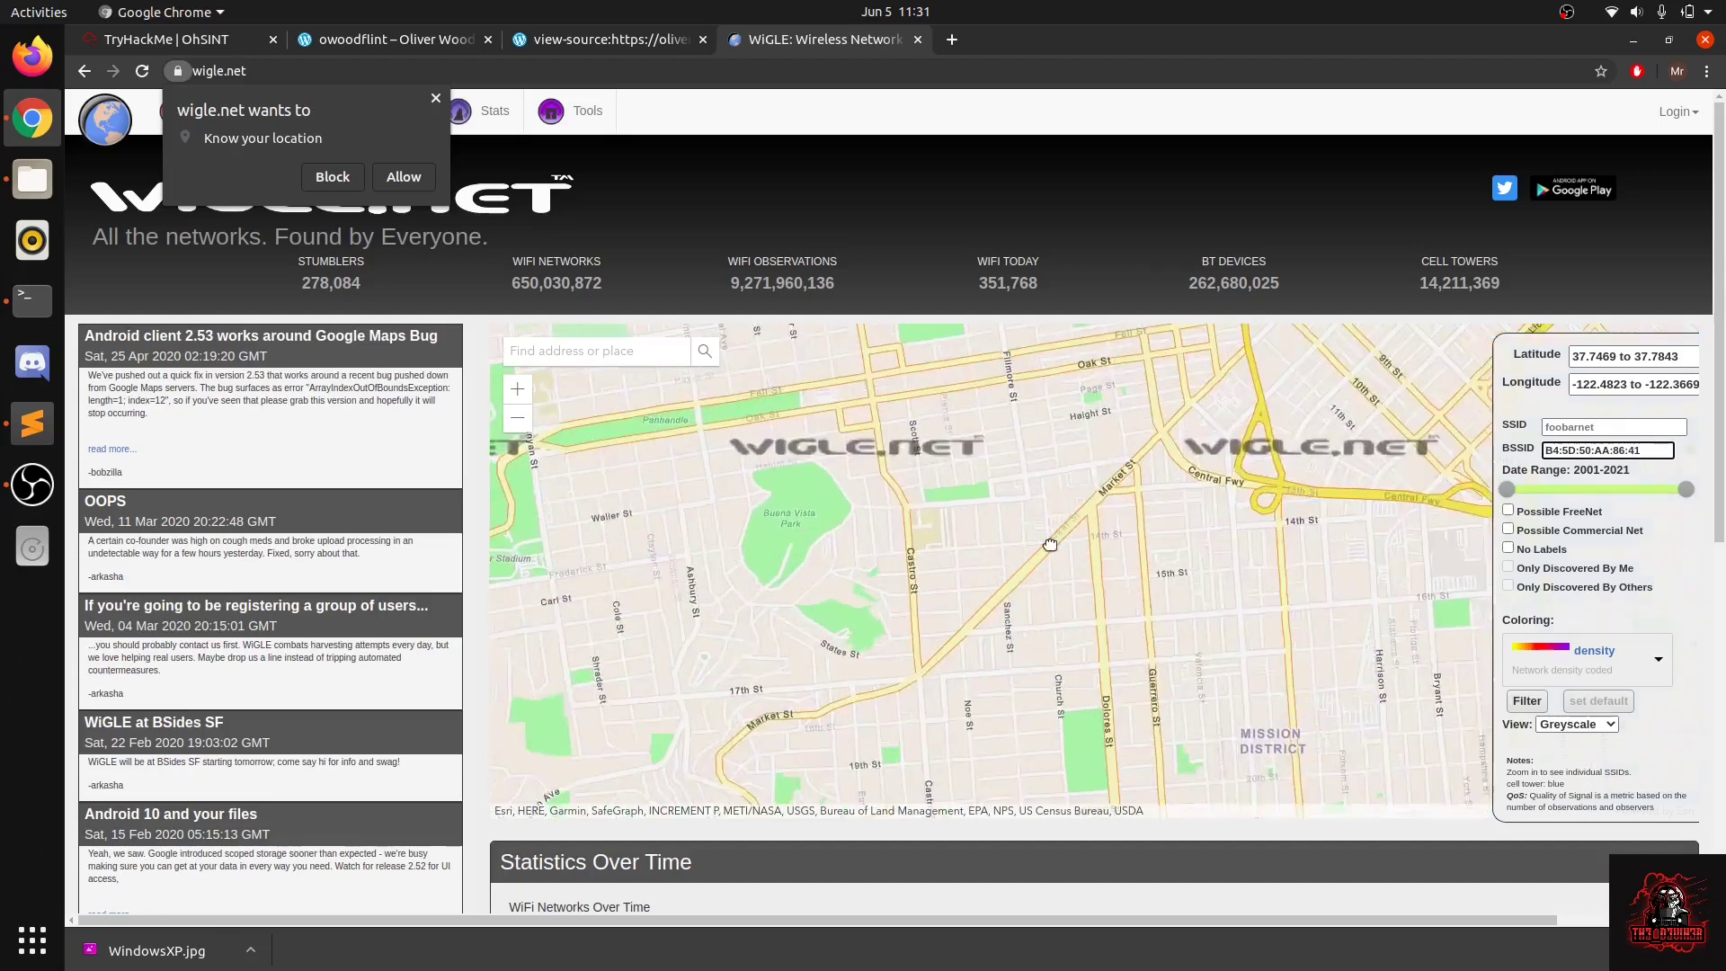
scroll(1049, 542, "down", 3)
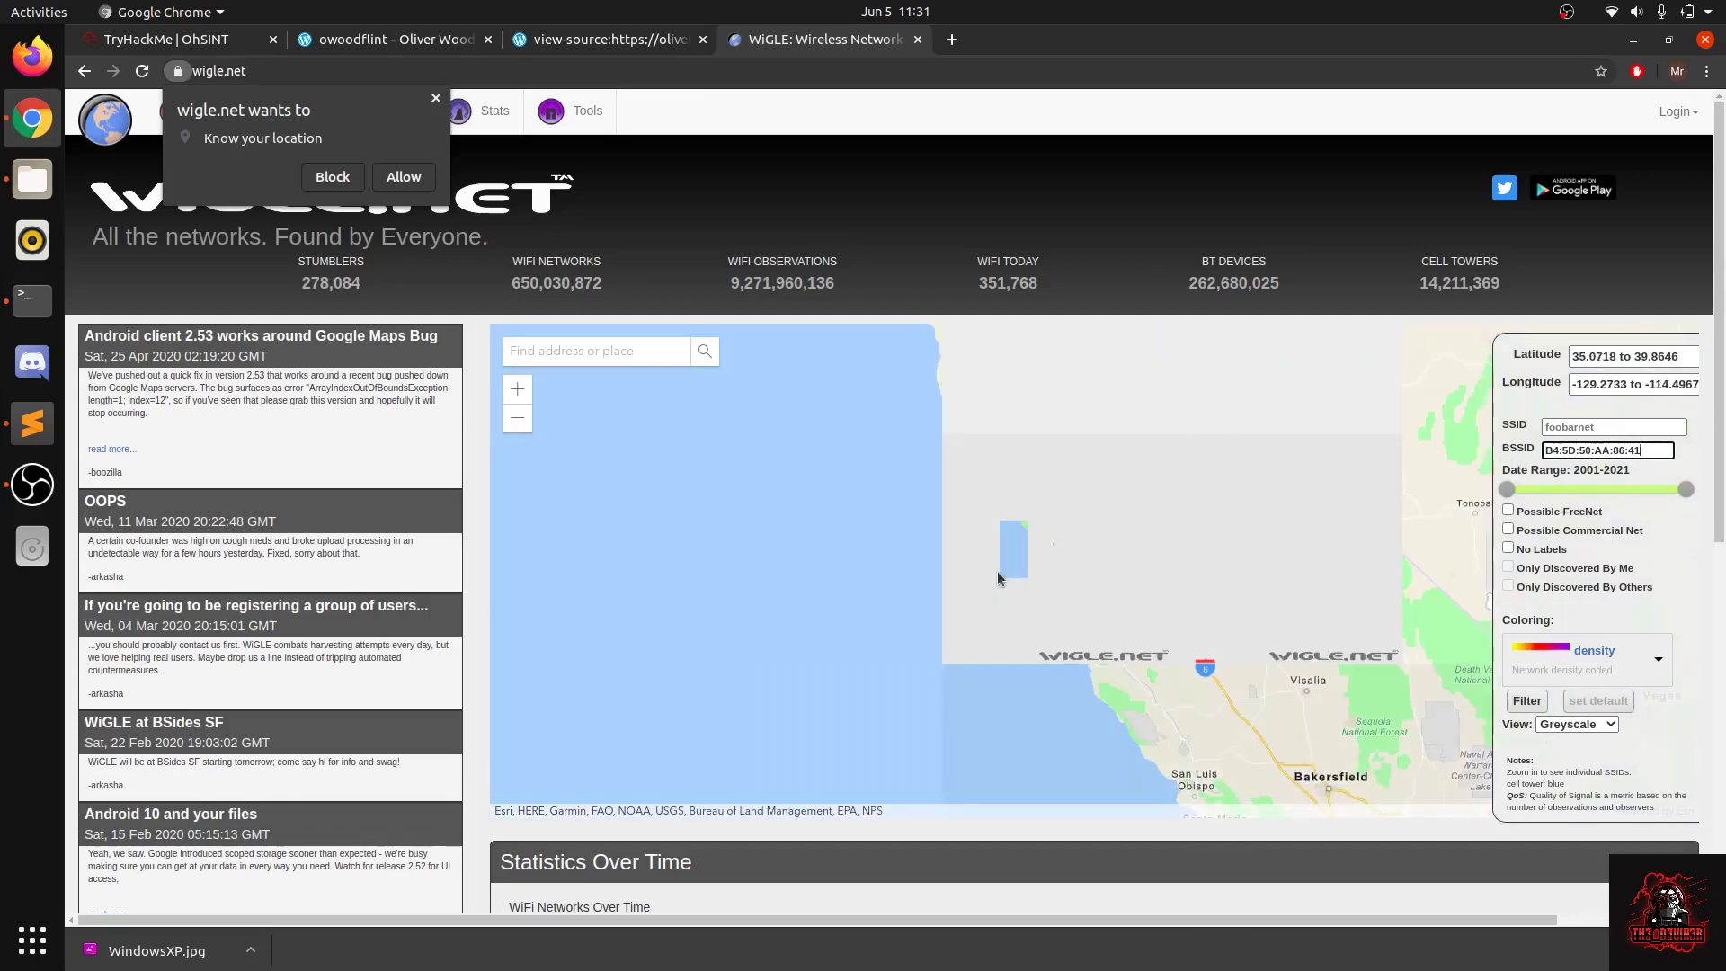
scroll(1000, 547, "down", 1)
scroll(1030, 552, "down", 3)
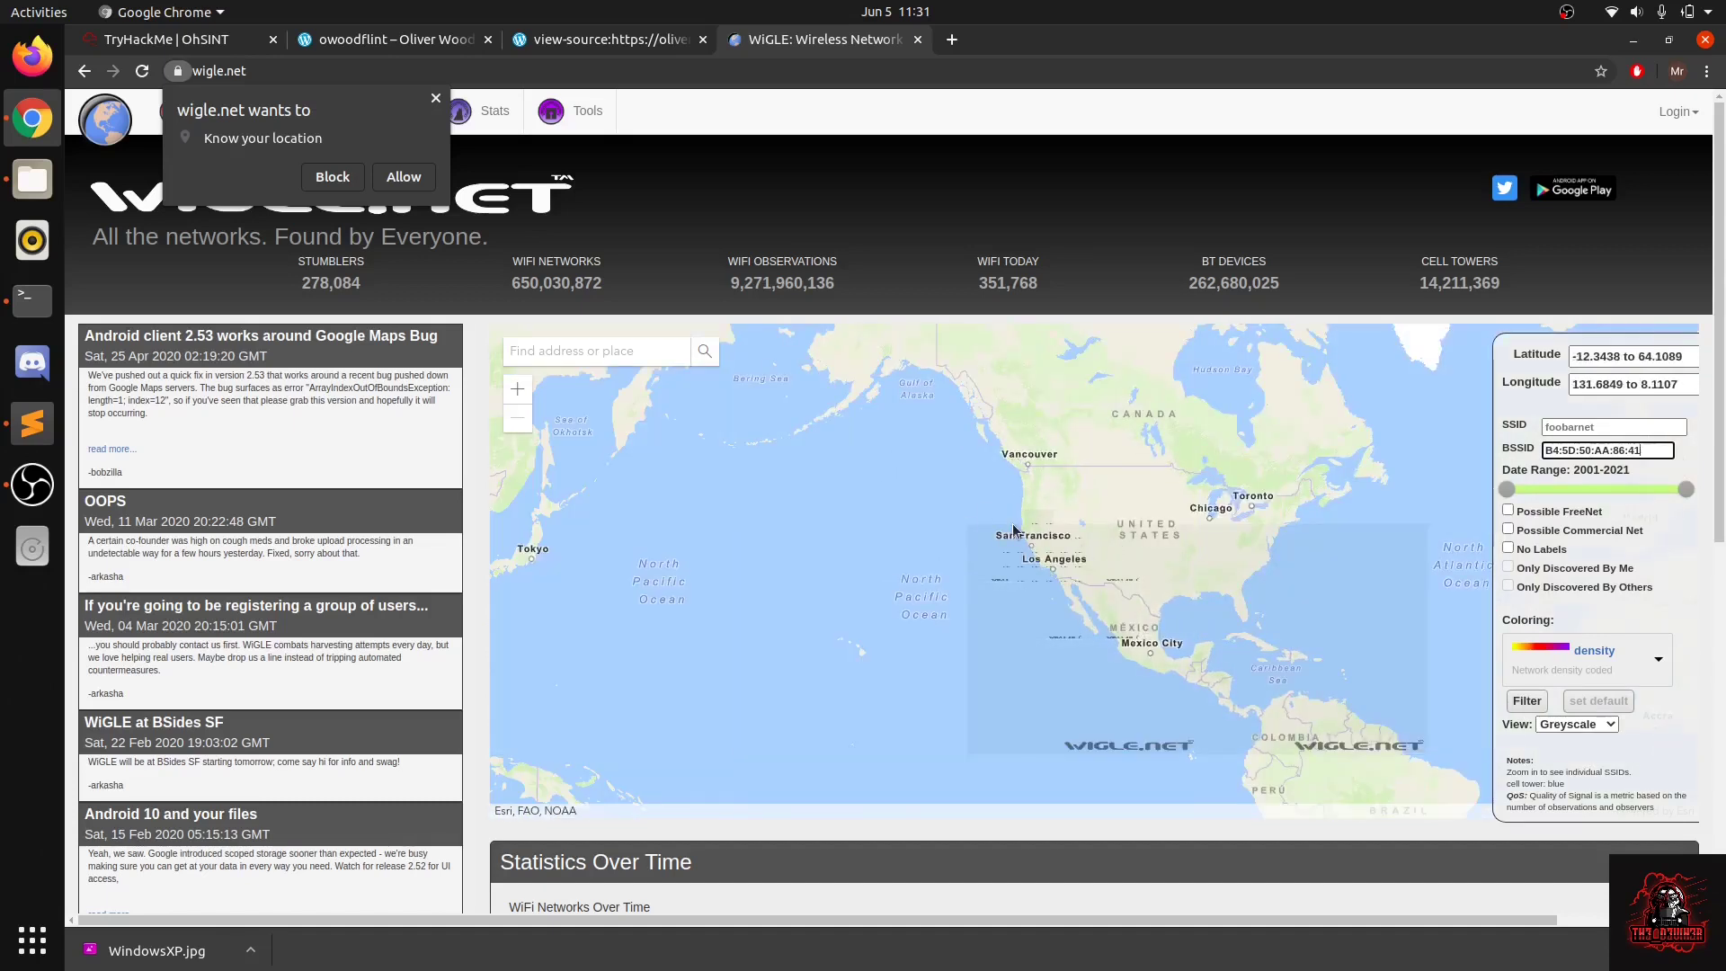
left_click_drag(798, 489, 1251, 582)
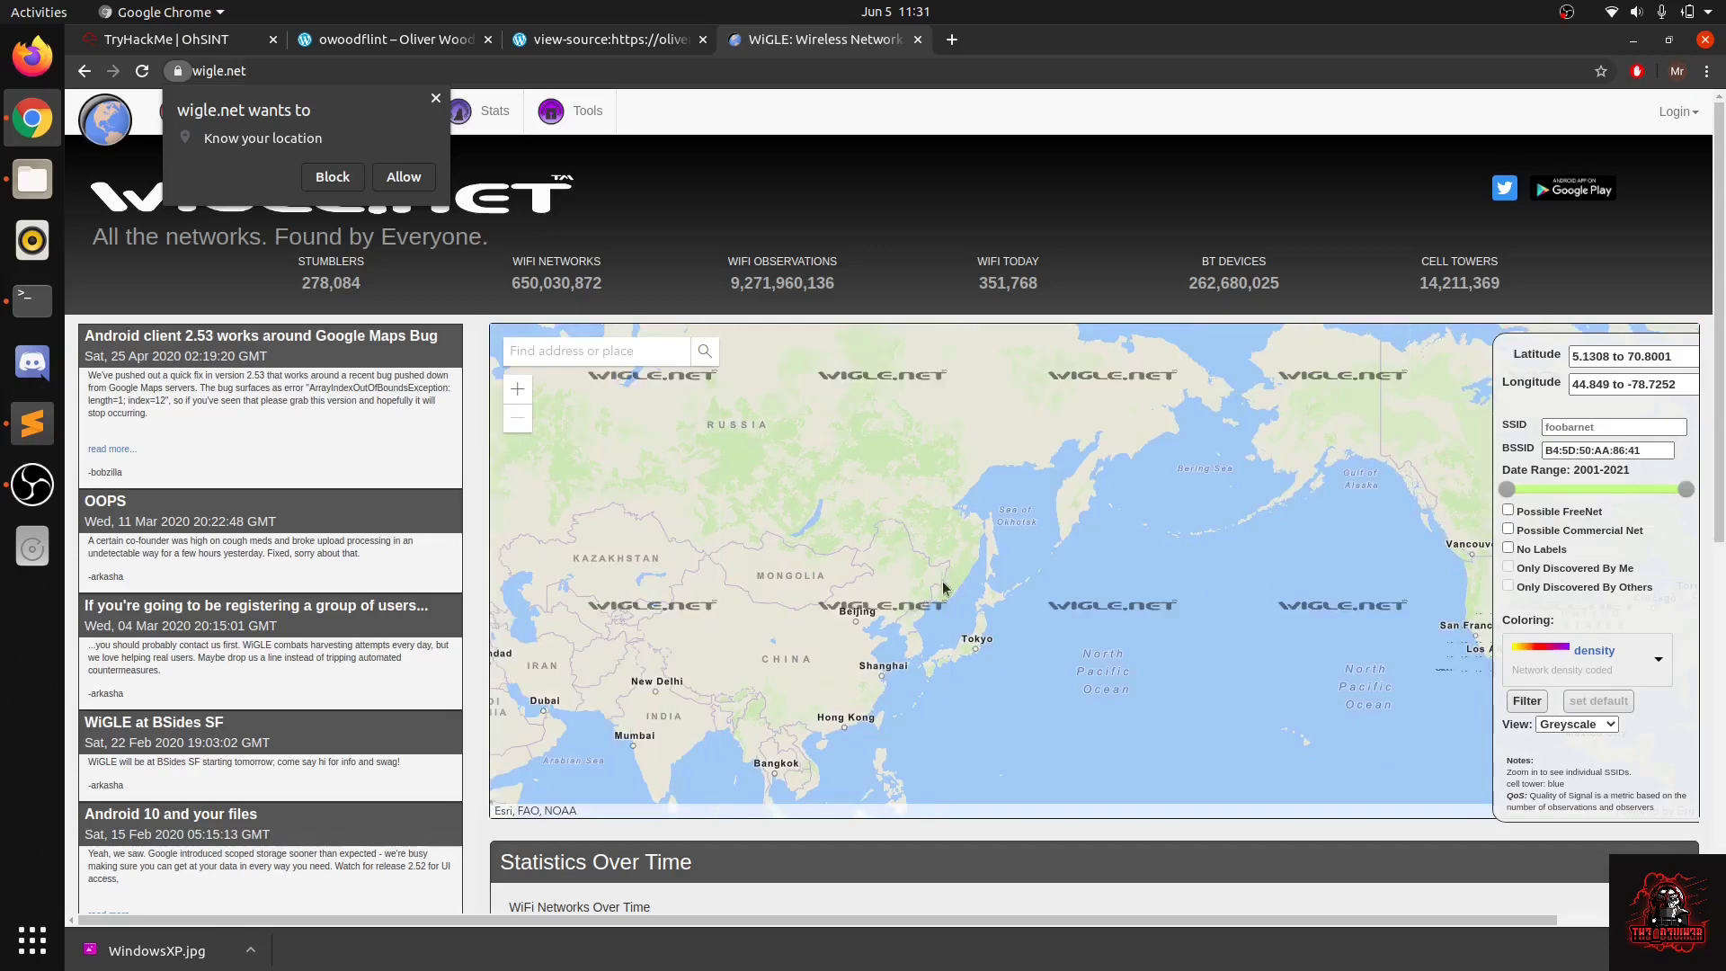
left_click_drag(585, 582, 972, 676)
left_click_drag(624, 634, 766, 582)
Zoom in on the filtered access point's circle over England to identify the city it is in.
scroll(805, 580, "up", 4)
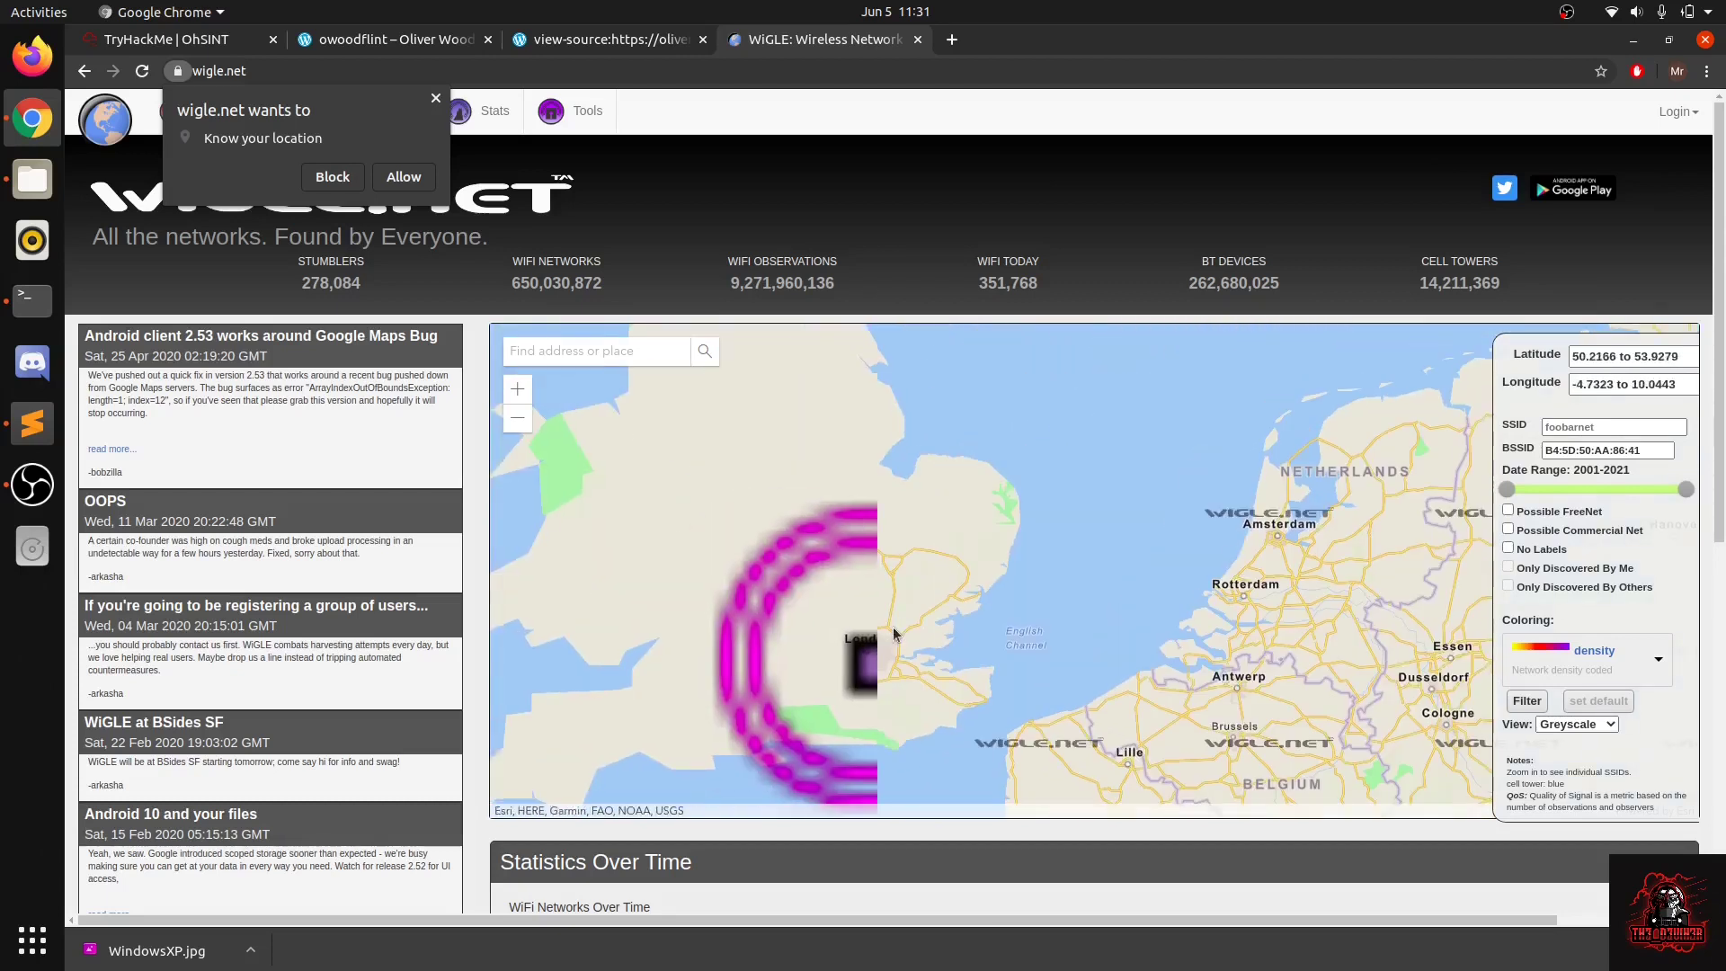
scroll(892, 627, "up", 1)
scroll(893, 627, "up", 2)
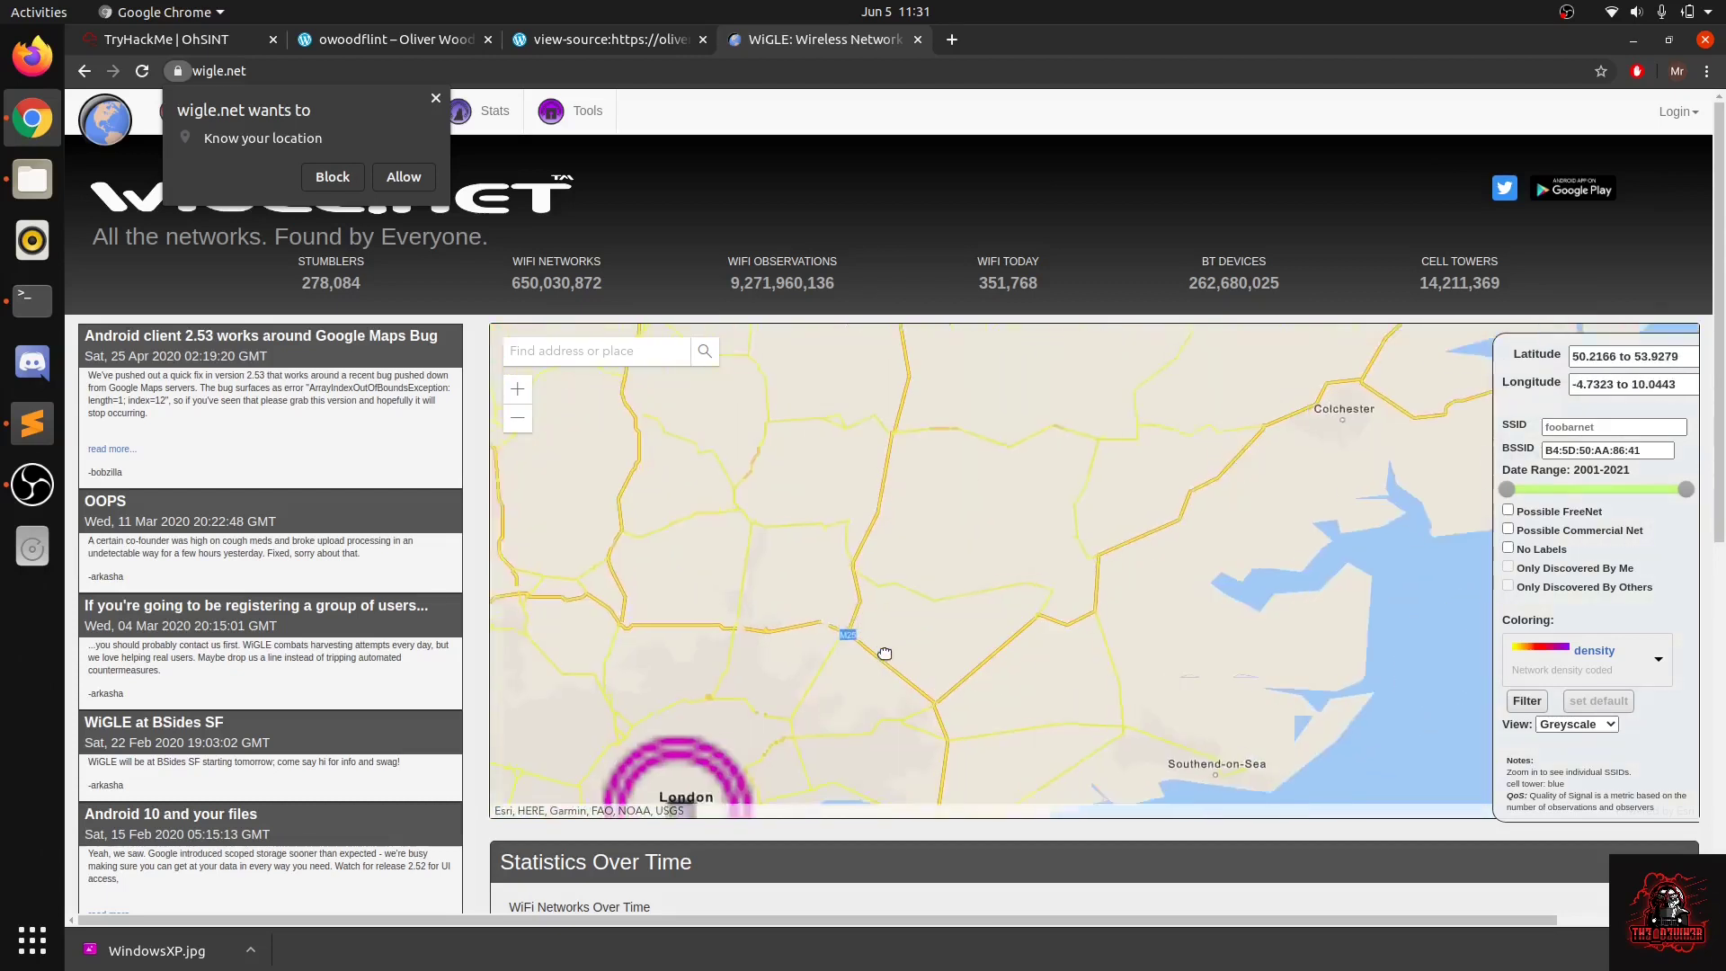
left_click_drag(681, 796, 766, 633)
scroll(766, 629, "up", 2)
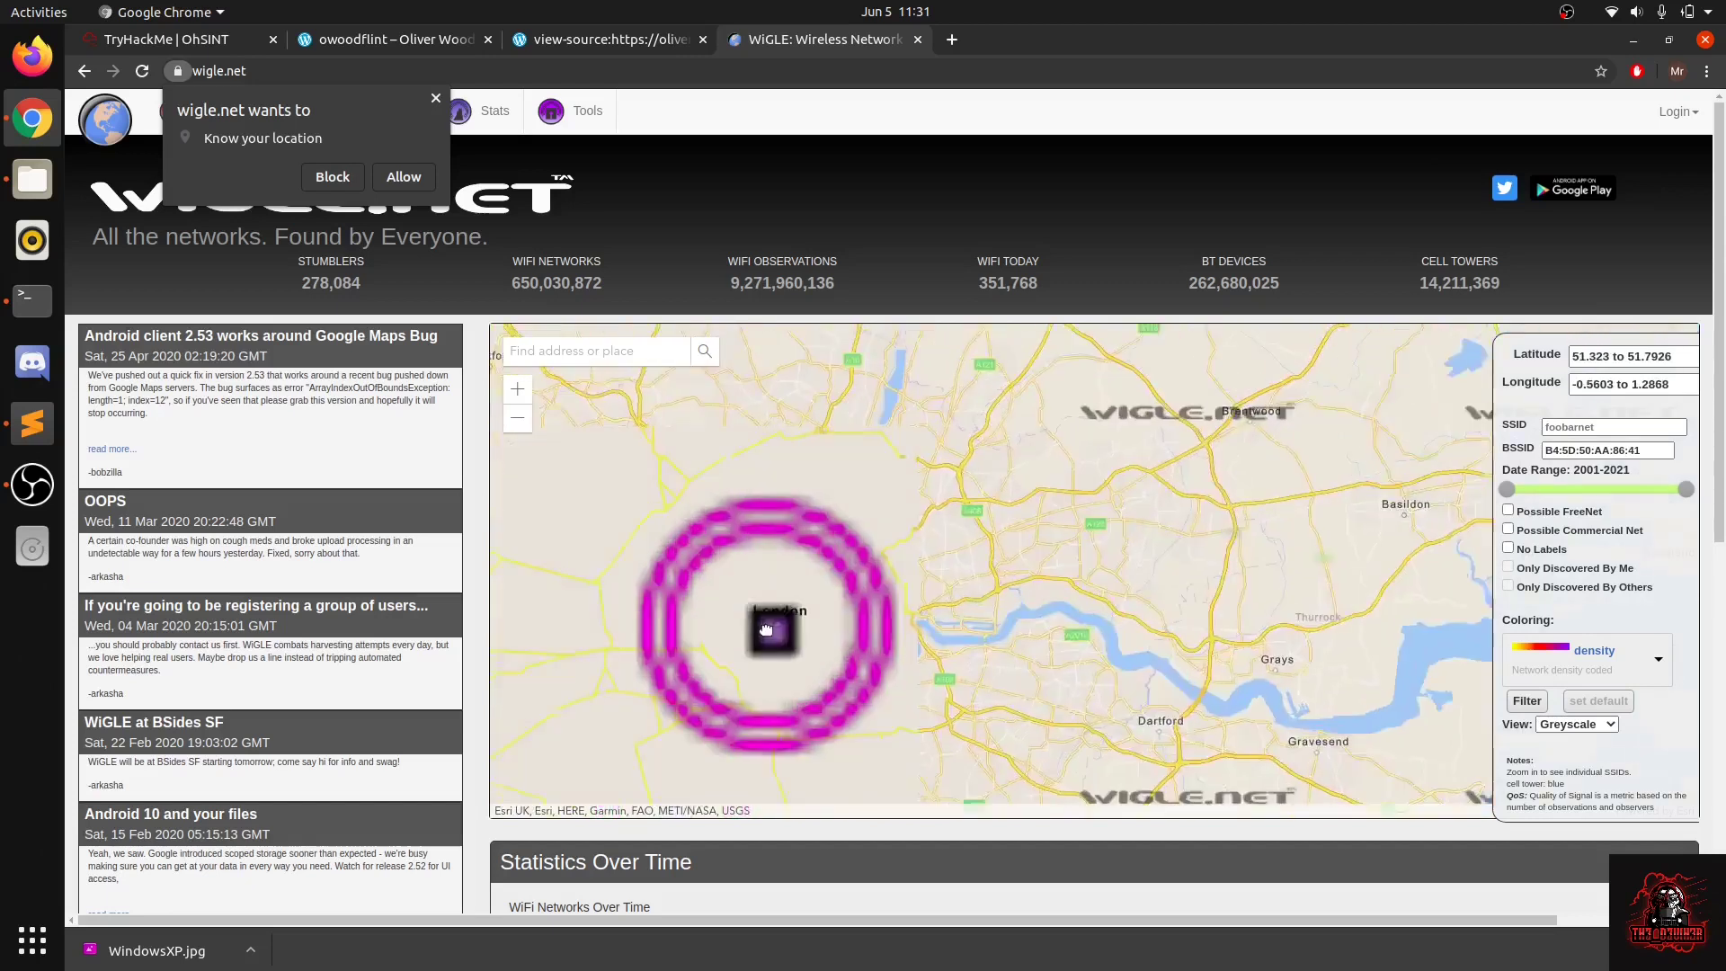
scroll(781, 573, "up", 3)
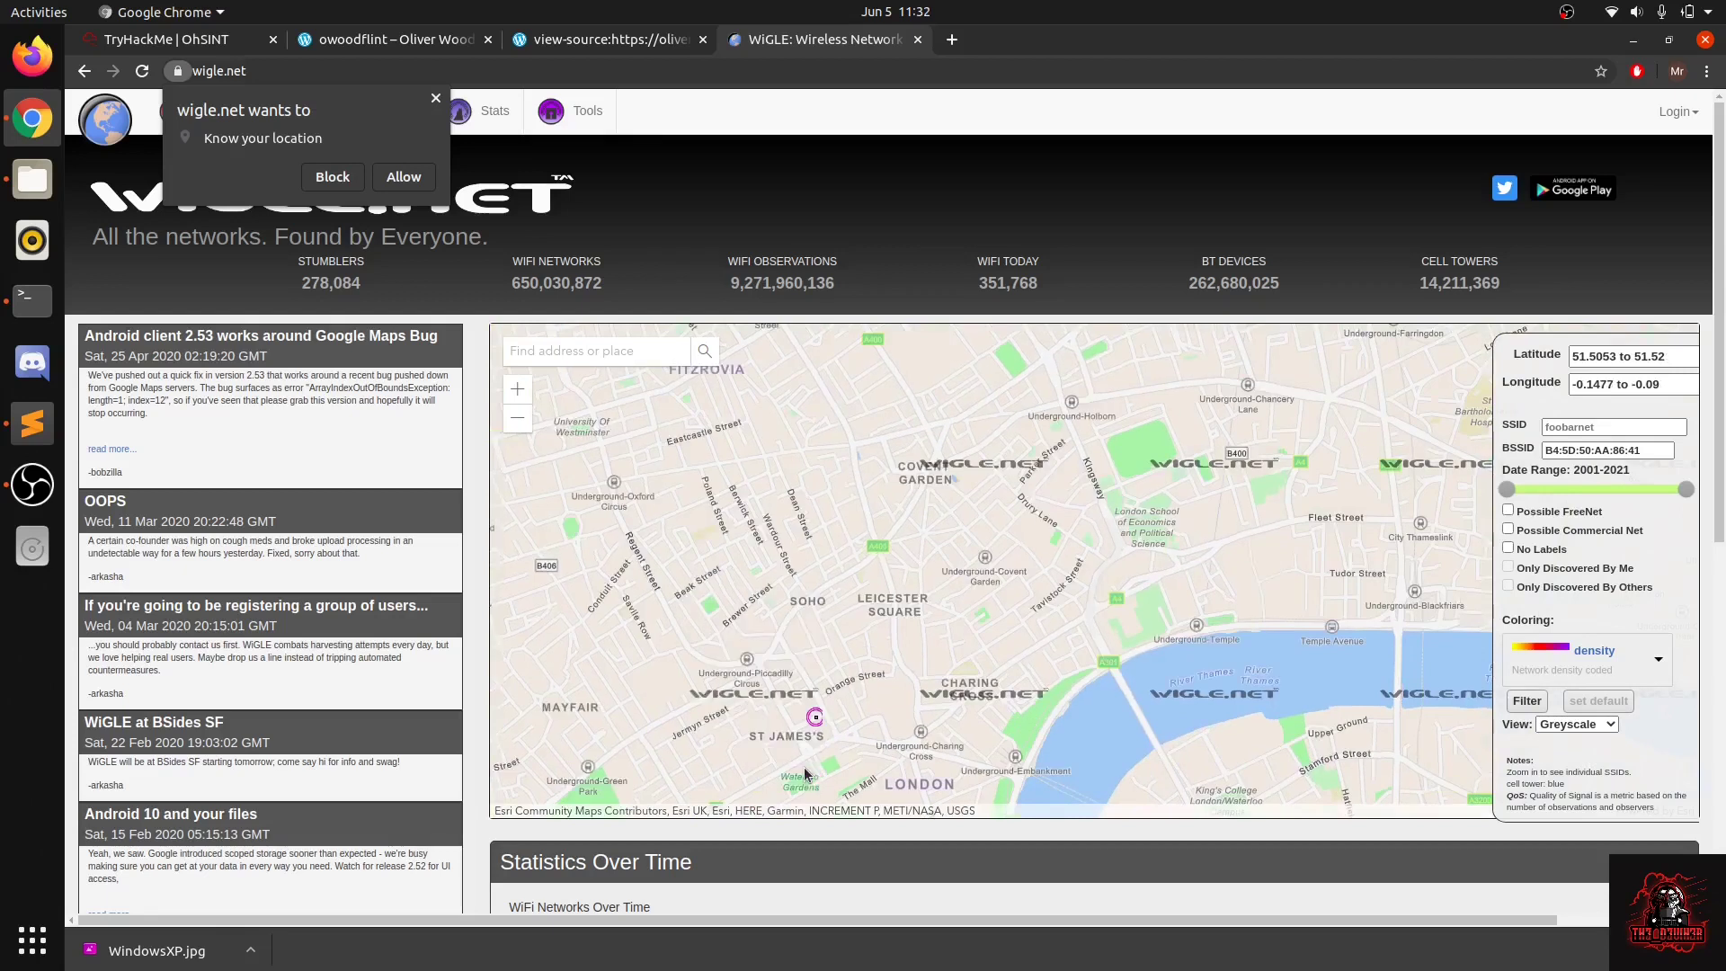
left_click_drag(809, 764, 819, 711)
Check the city answer to question #2 in the TryHackMe OhSINT task and read question #3 about the WAP's SSID.
left_click(207, 45)
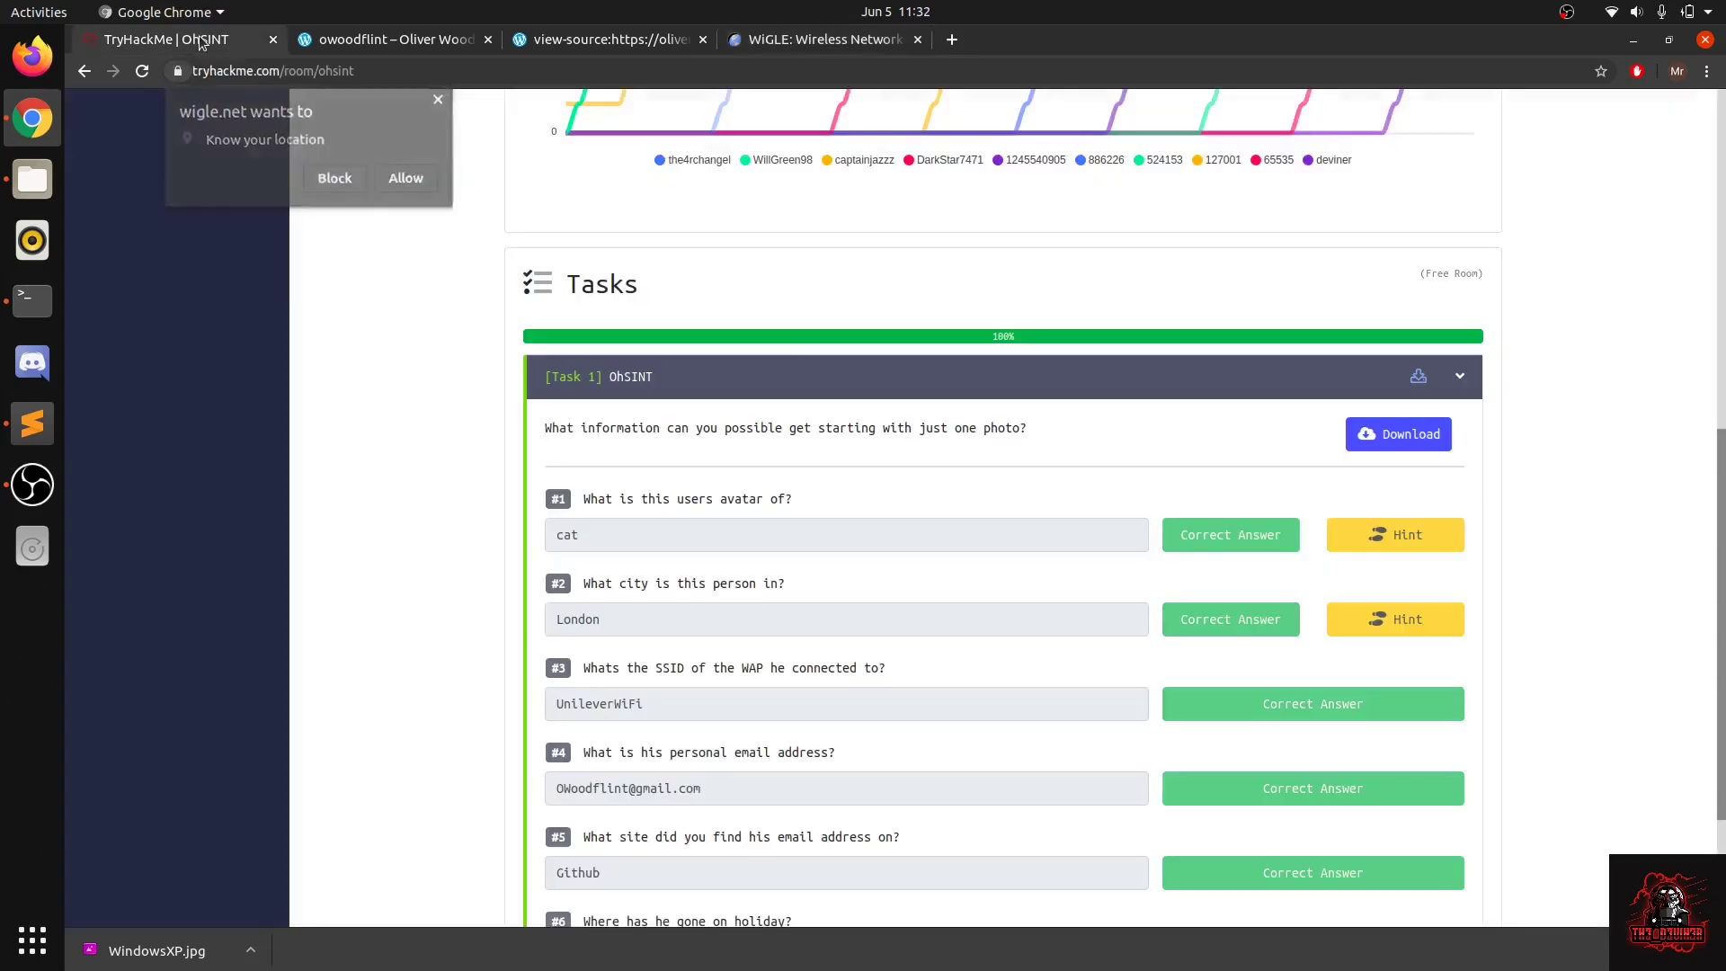
double_click(579, 629)
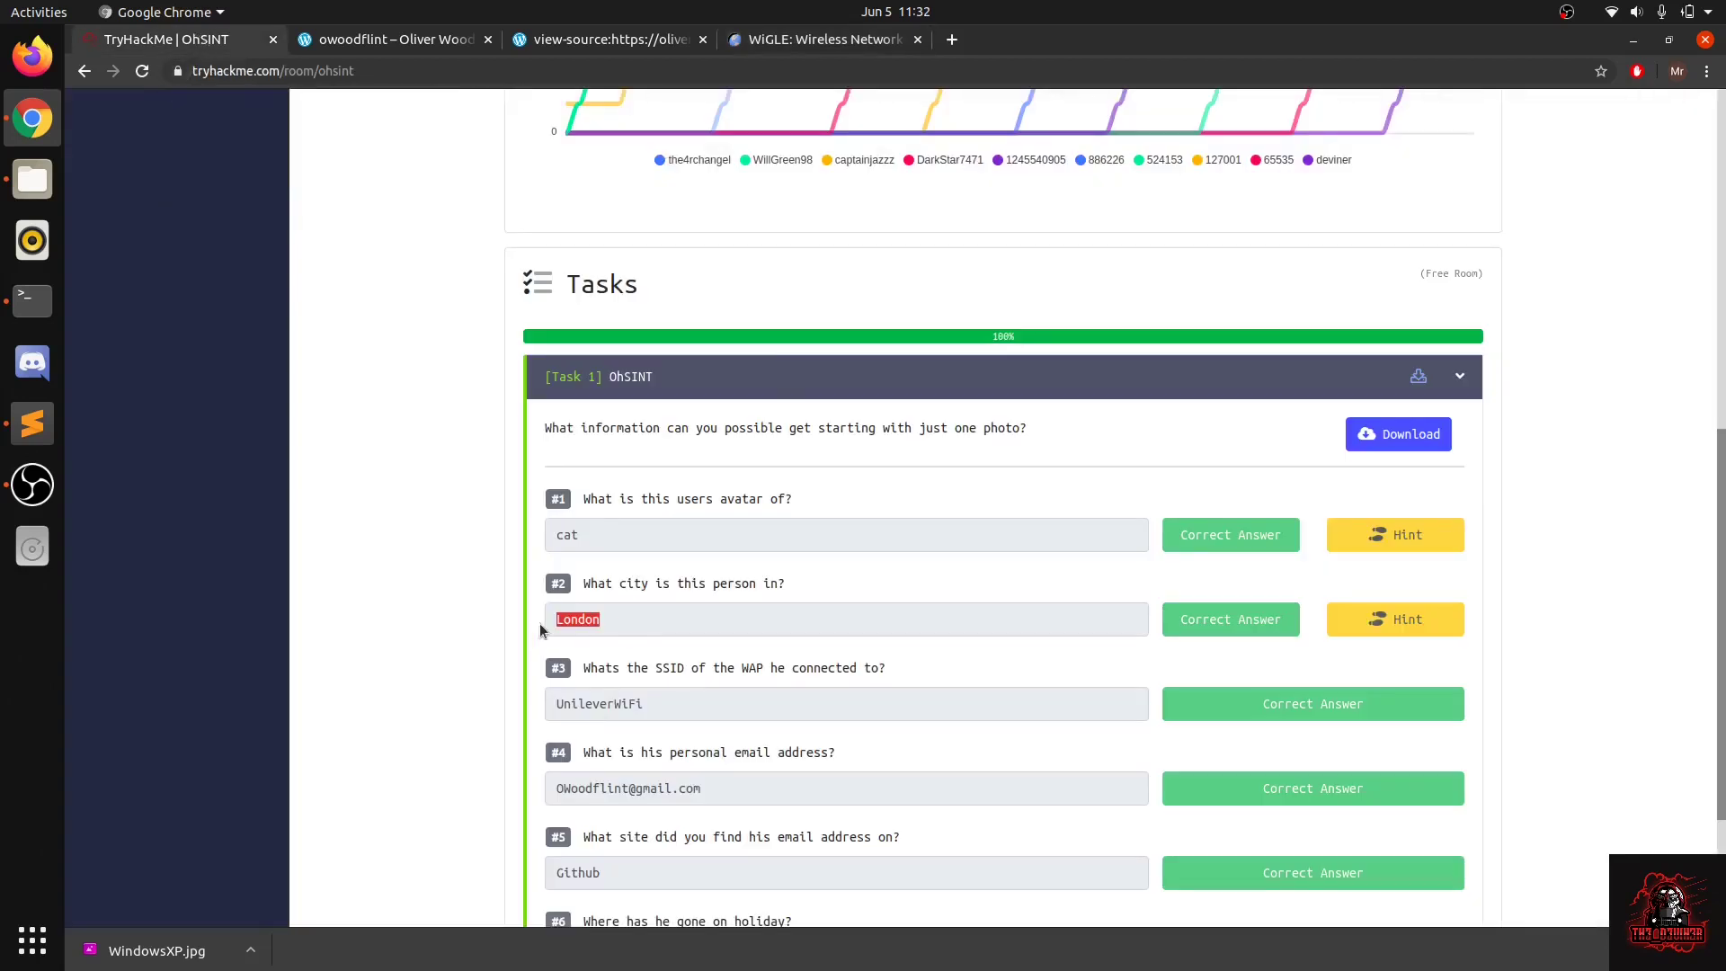
left_click(566, 629)
left_click_drag(596, 666, 938, 674)
left_click(938, 674)
left_click_drag(604, 663, 841, 669)
left_click(841, 669)
Return to the WiGLE map and zoom in fully on the access point's marker to read its SSID label.
left_click(778, 39)
scroll(802, 679, "up", 3)
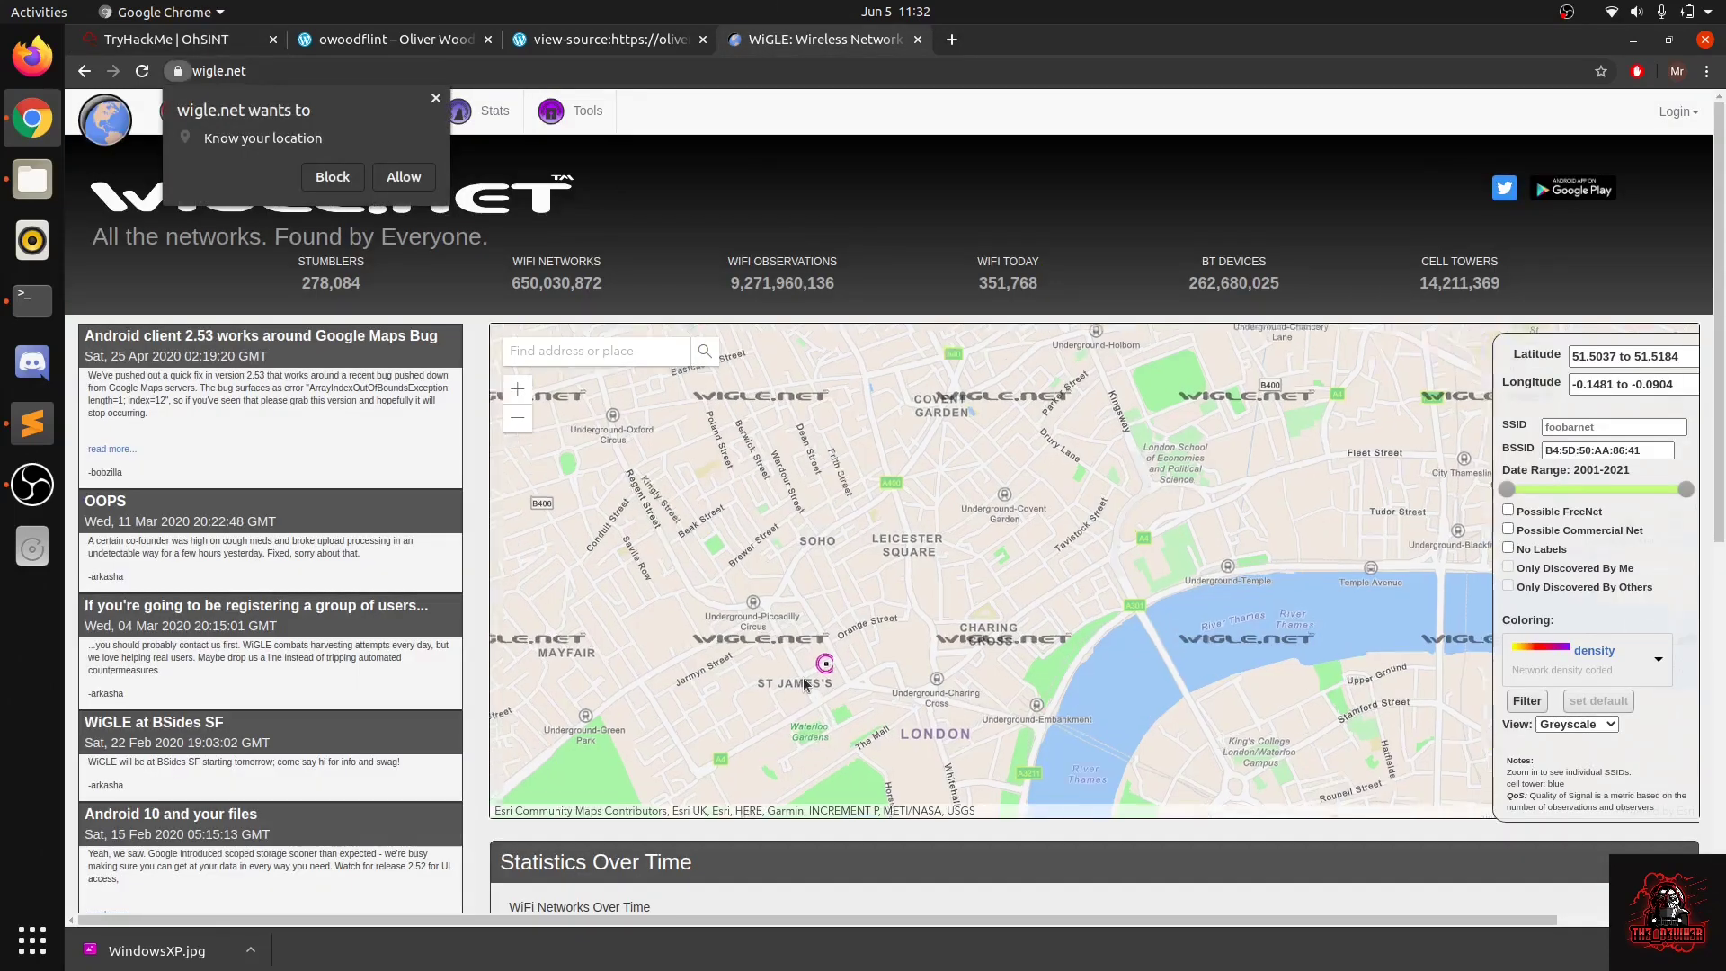
scroll(916, 580, "up", 4)
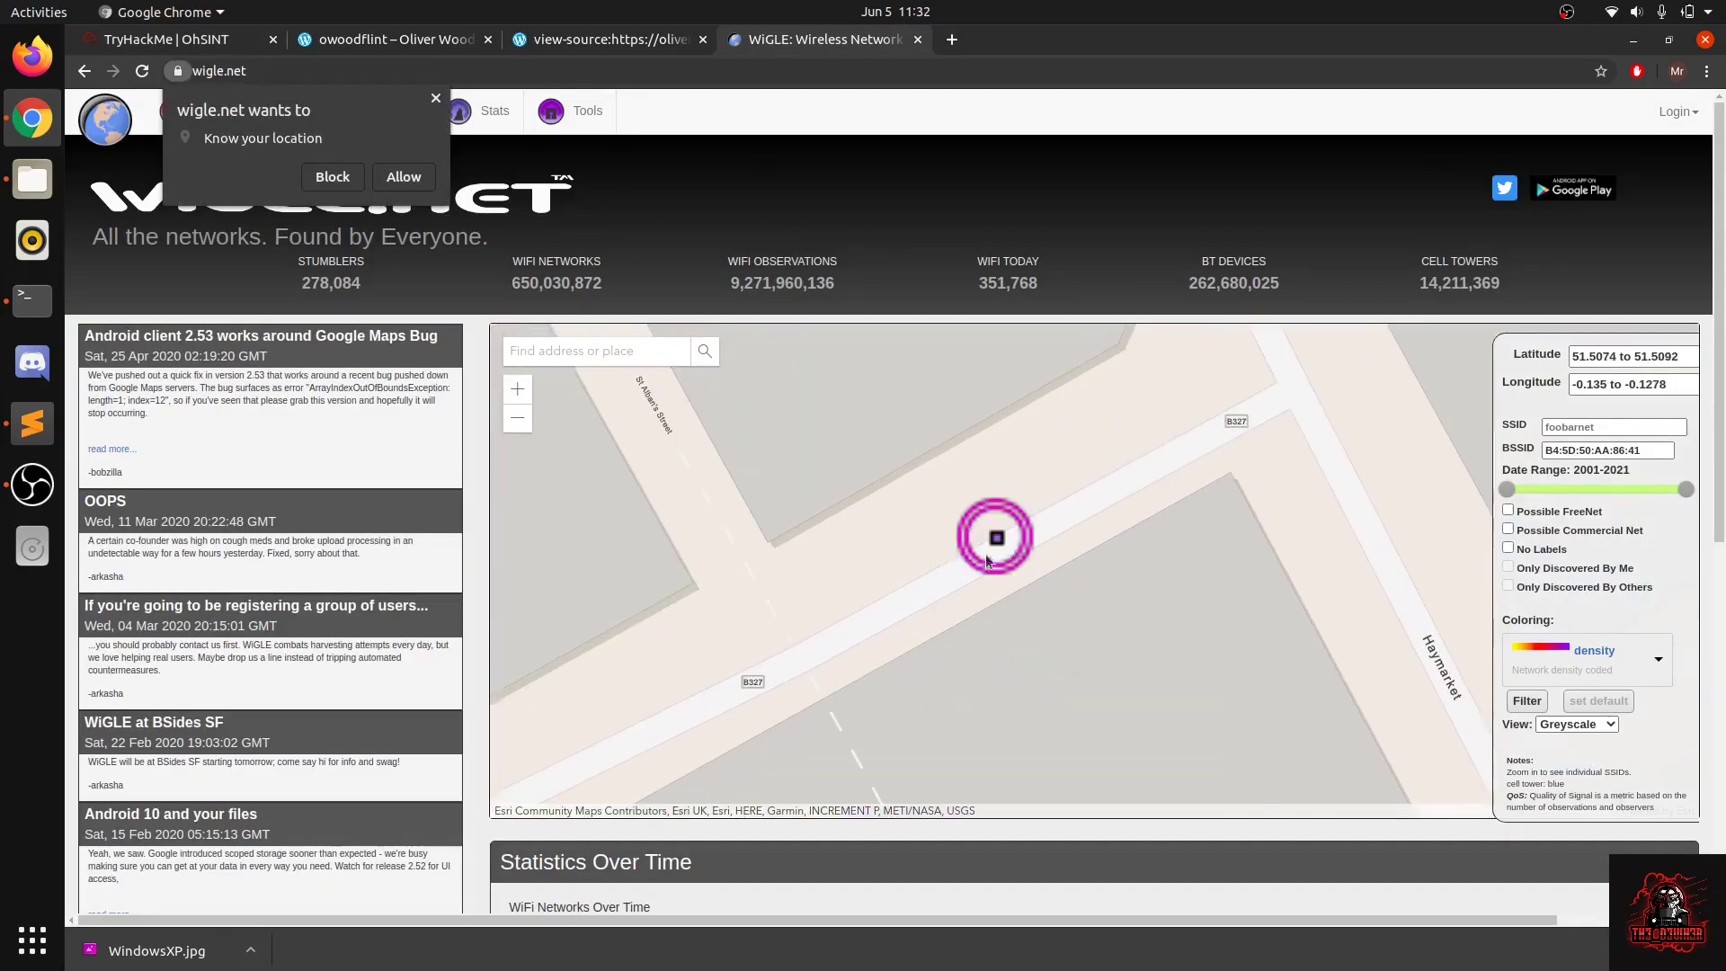
scroll(892, 576, "up", 3)
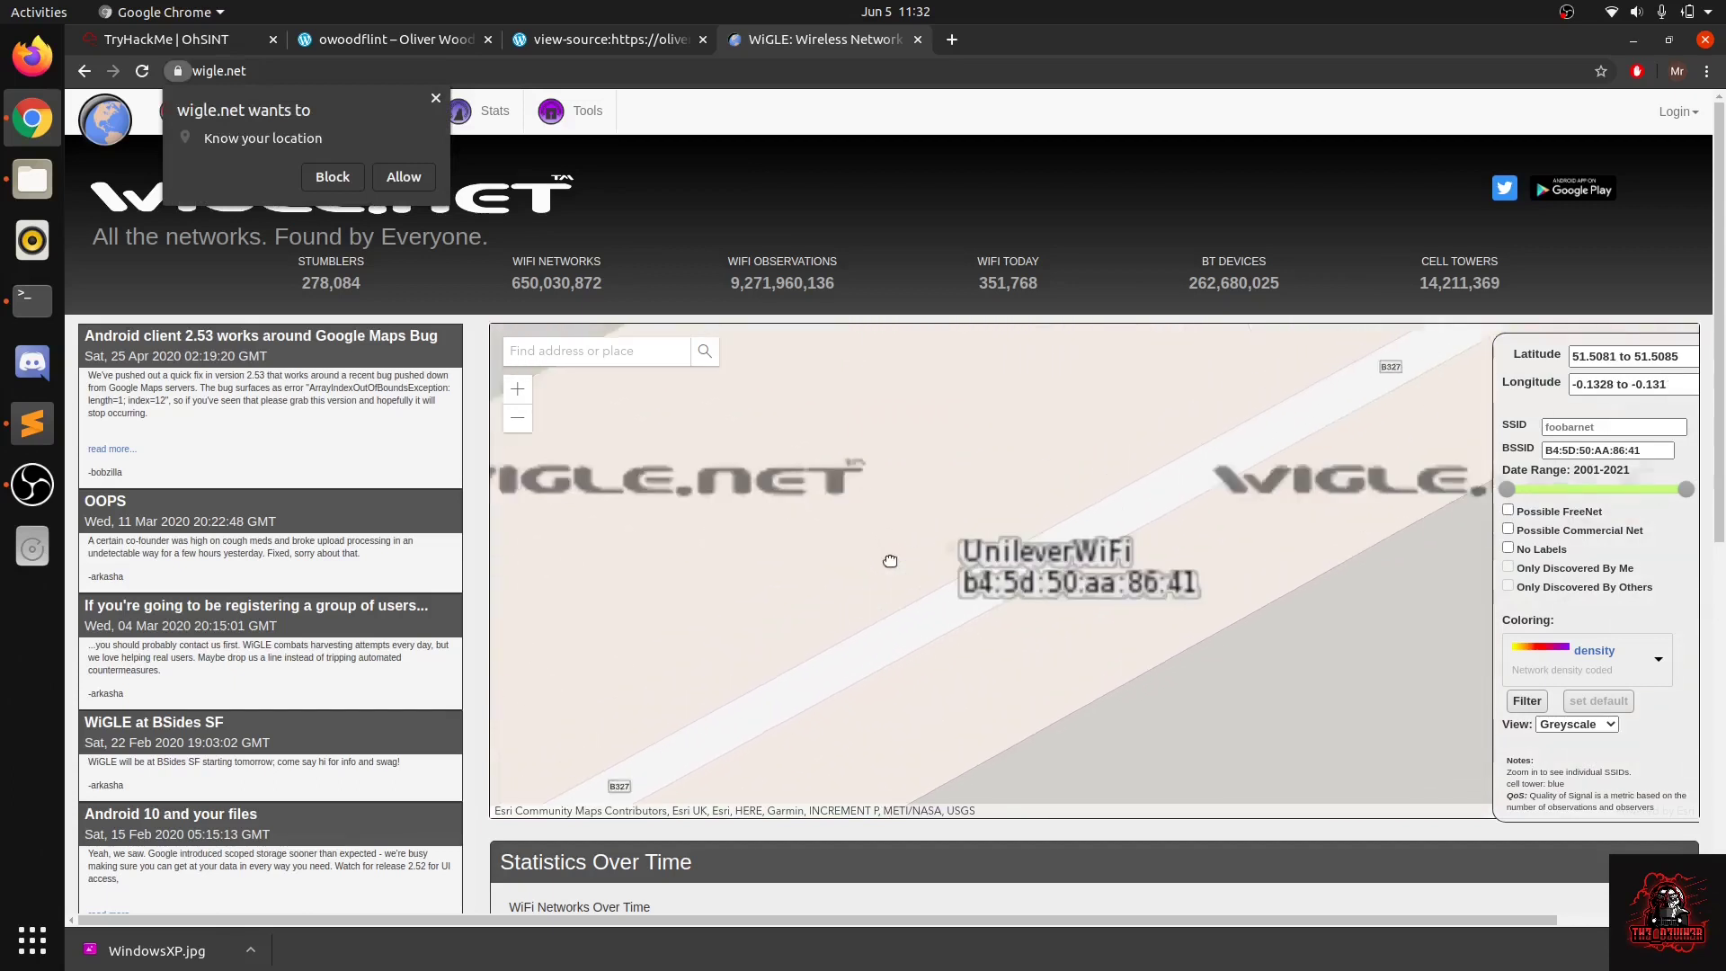
scroll(958, 550, "up", 1)
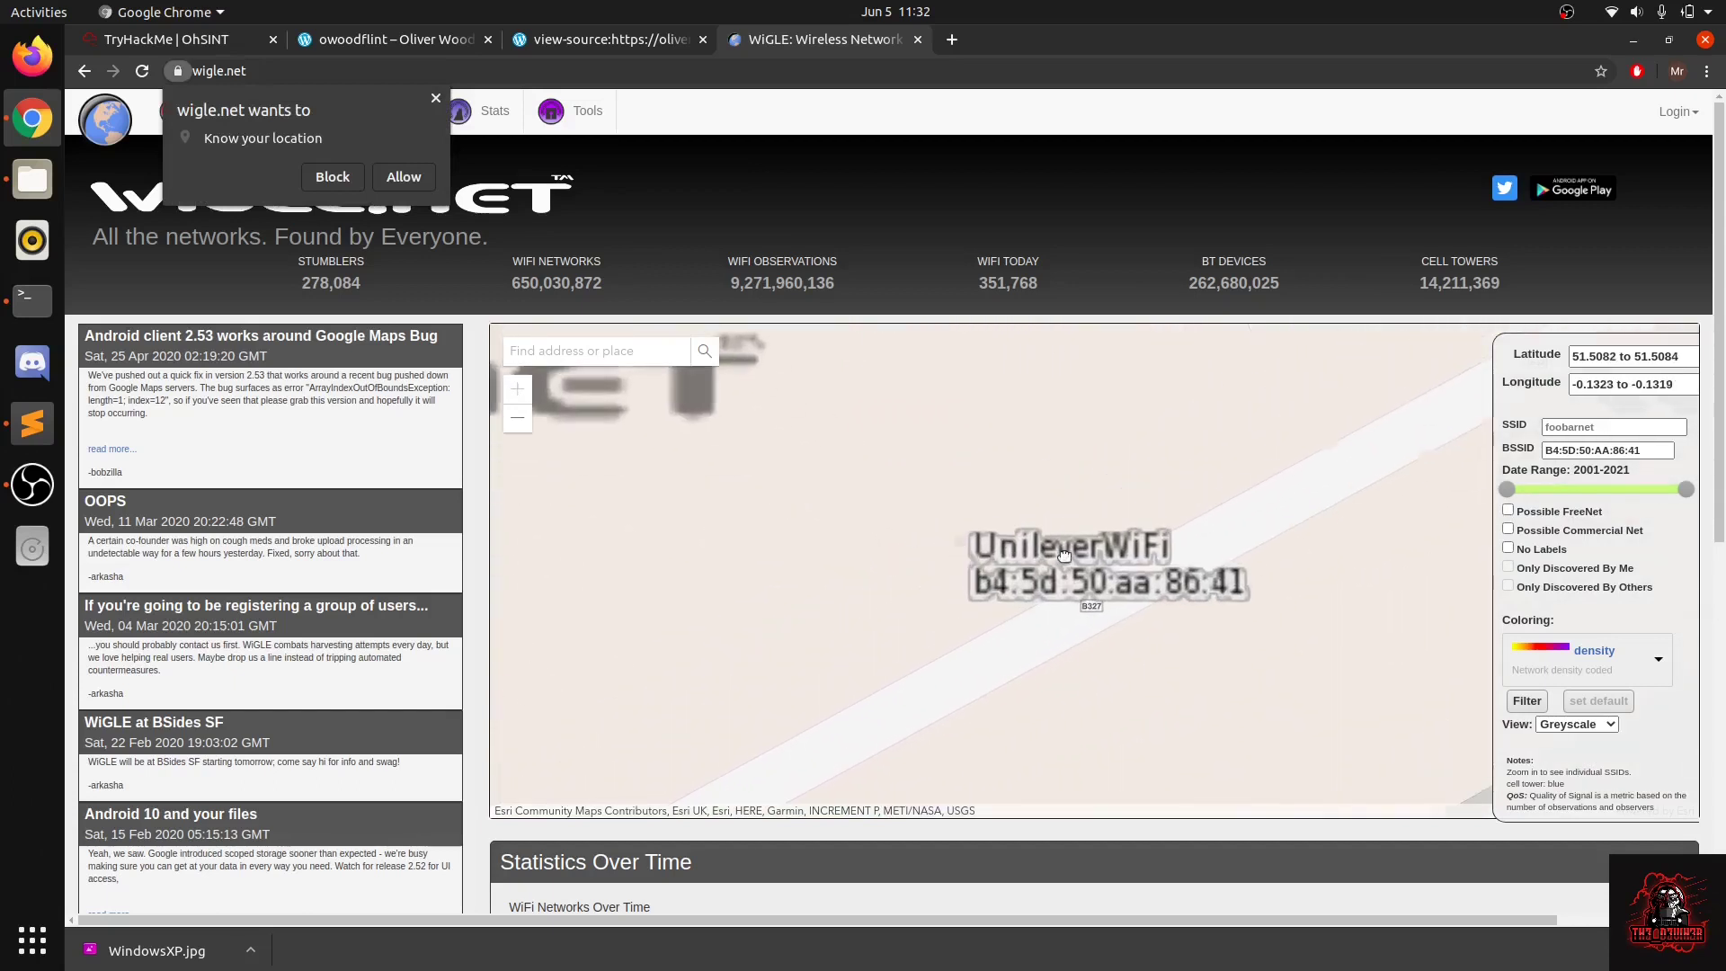
Check the SSID answer to question #3 in the OhSINT task and read question #4 about the personal email address.
left_click(160, 38)
double_click(618, 716)
left_click(608, 752)
left_click_drag(576, 750, 861, 752)
left_click(861, 751)
left_click_drag(594, 753, 784, 753)
left_click(783, 753)
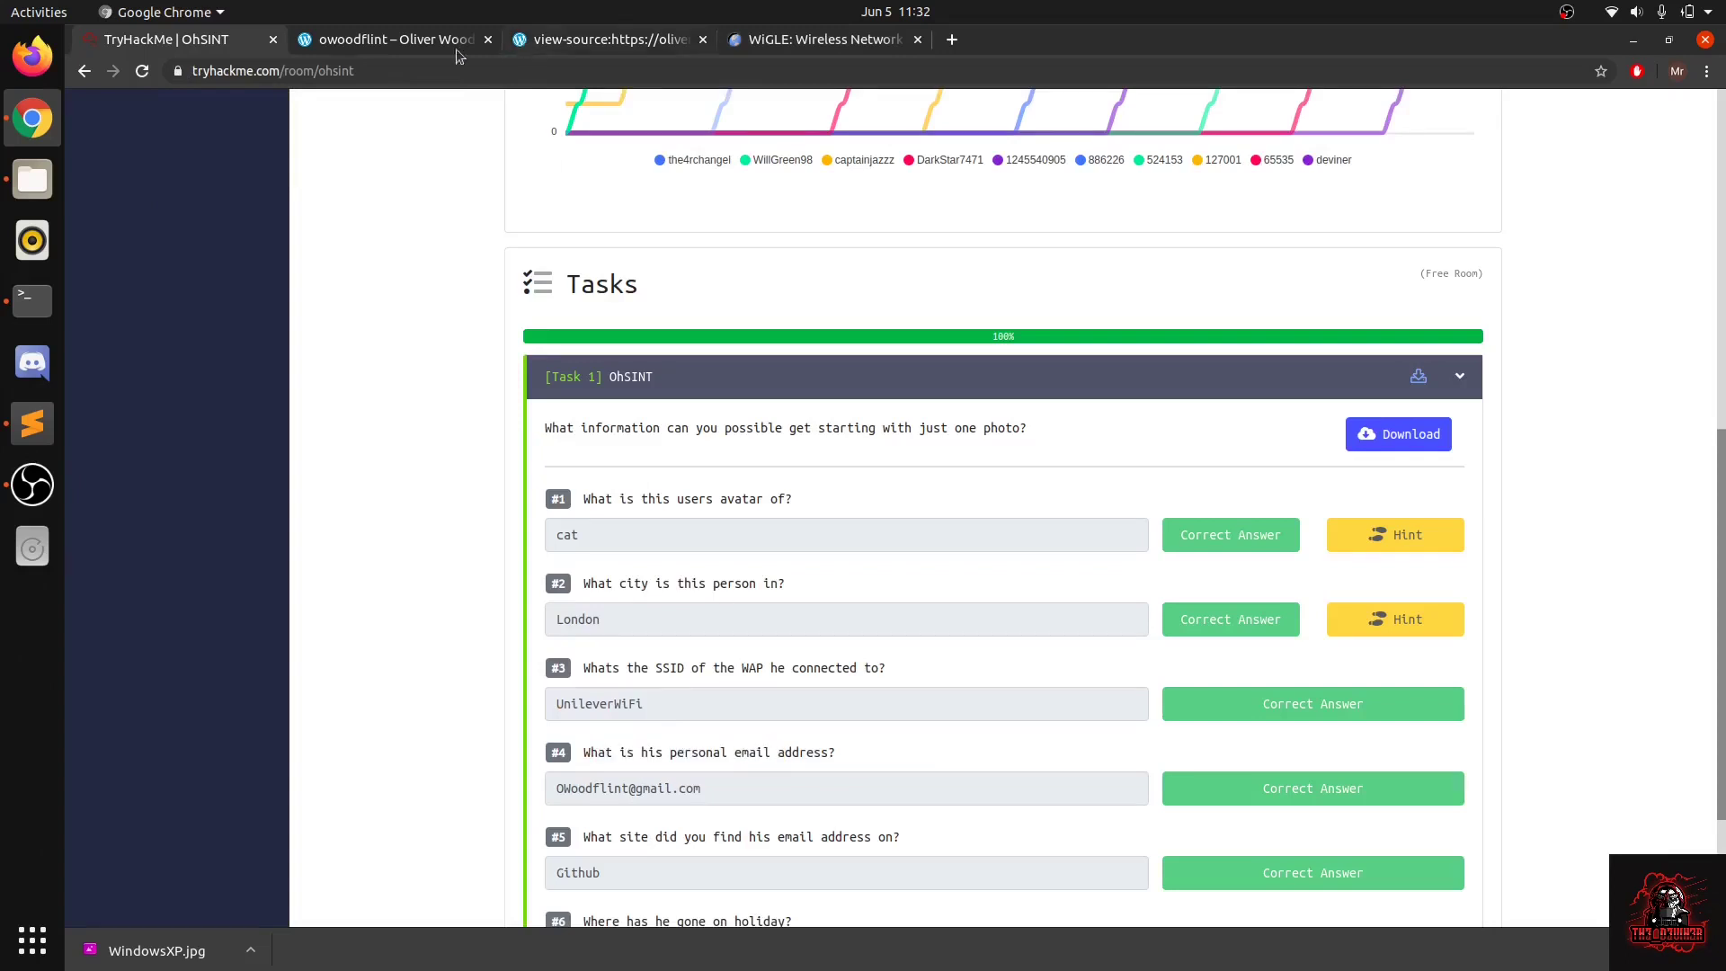
Go back from the blog to the Google results, open the people_finder GitHub repository and select the email address in its README.
left_click(398, 42)
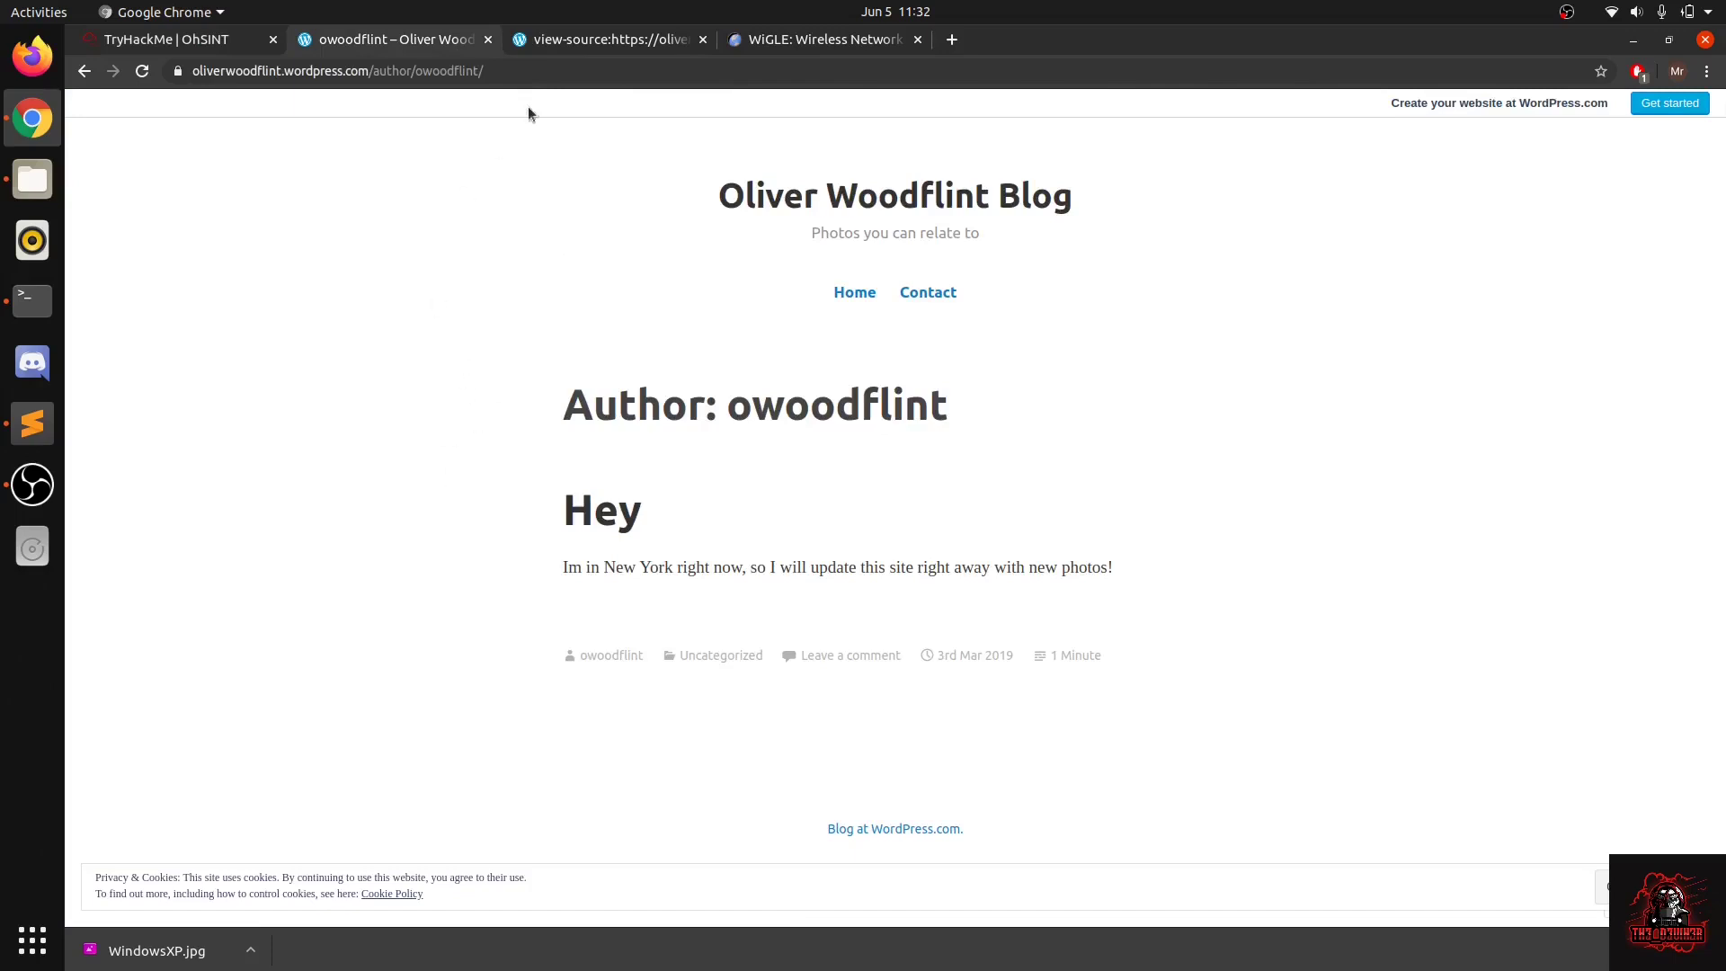
left_click(82, 73)
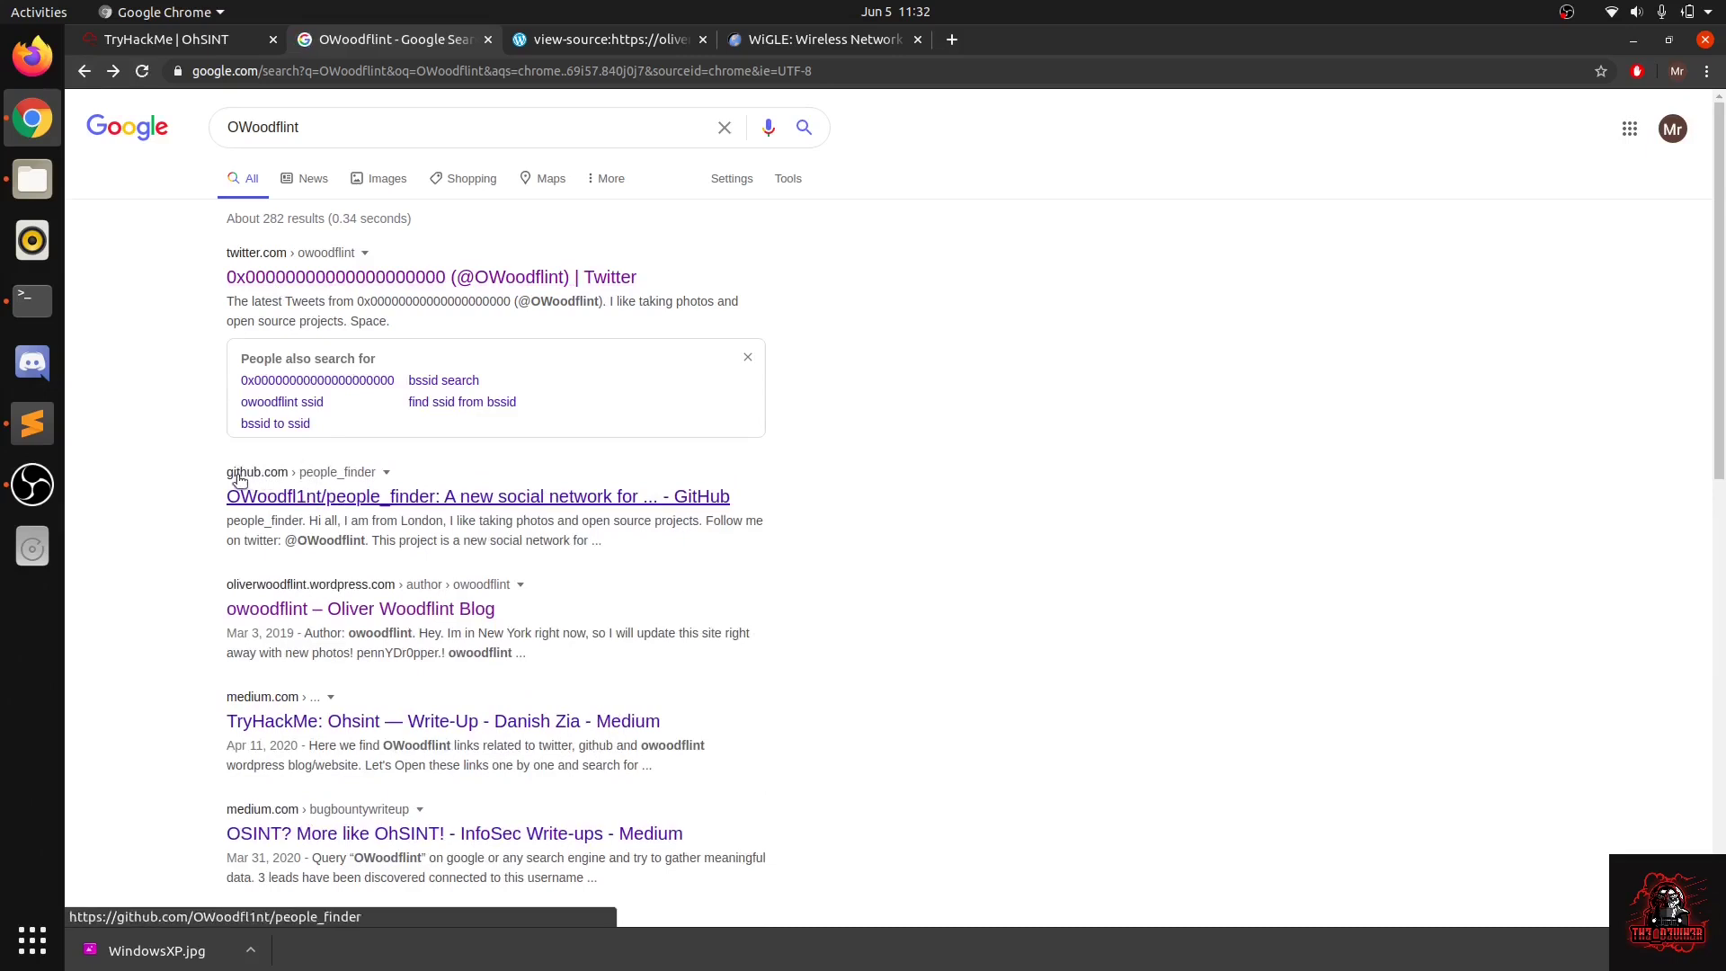
left_click(289, 504)
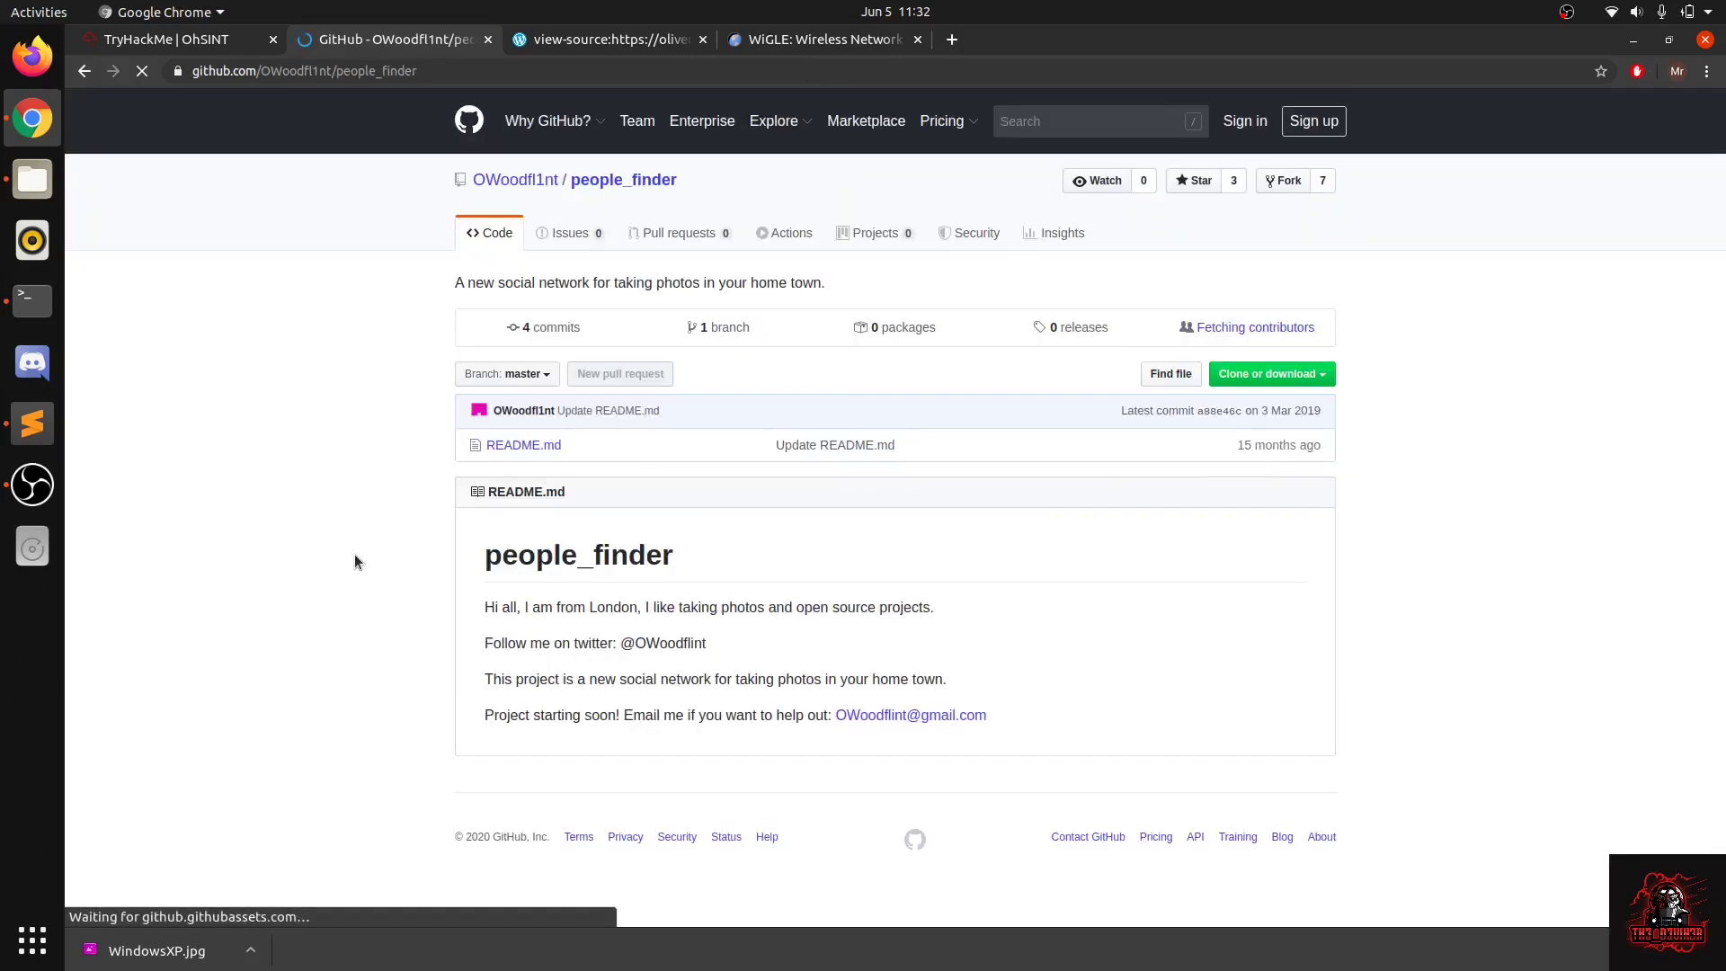
scroll(617, 693, "down", 3)
left_click_drag(1007, 750, 828, 752)
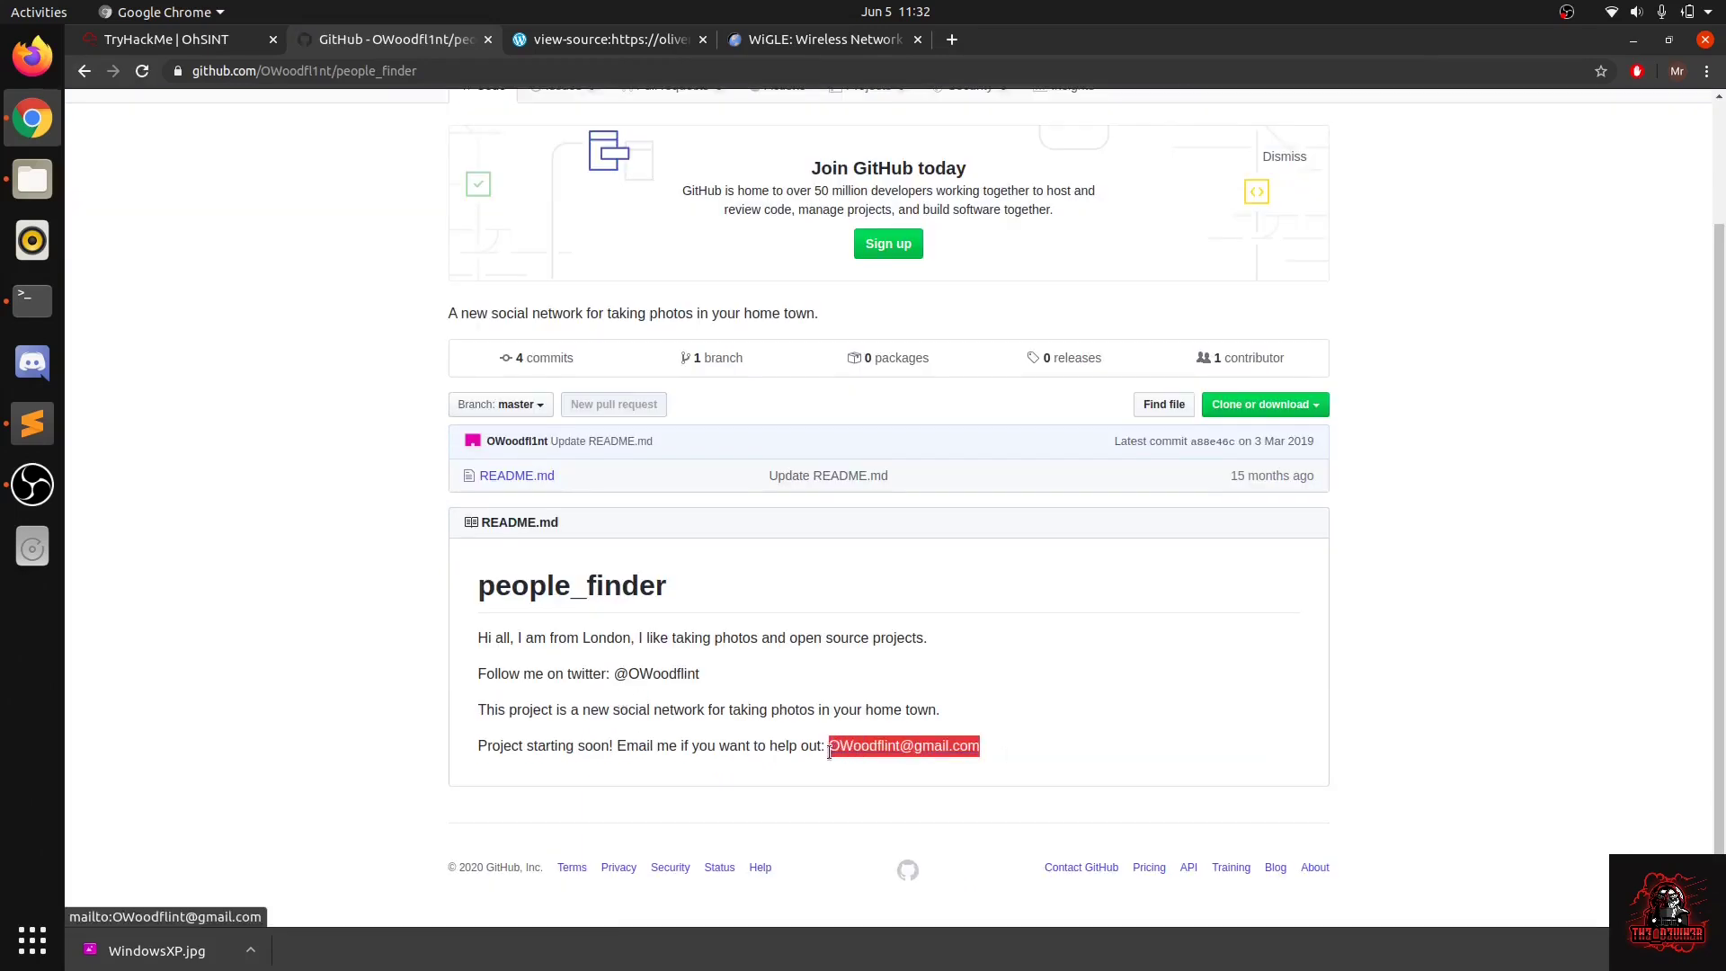
Review question #5 about the site with the email address and question #6 about the holiday location in the OhSINT task.
left_click(179, 40)
scroll(364, 453, "down", 2)
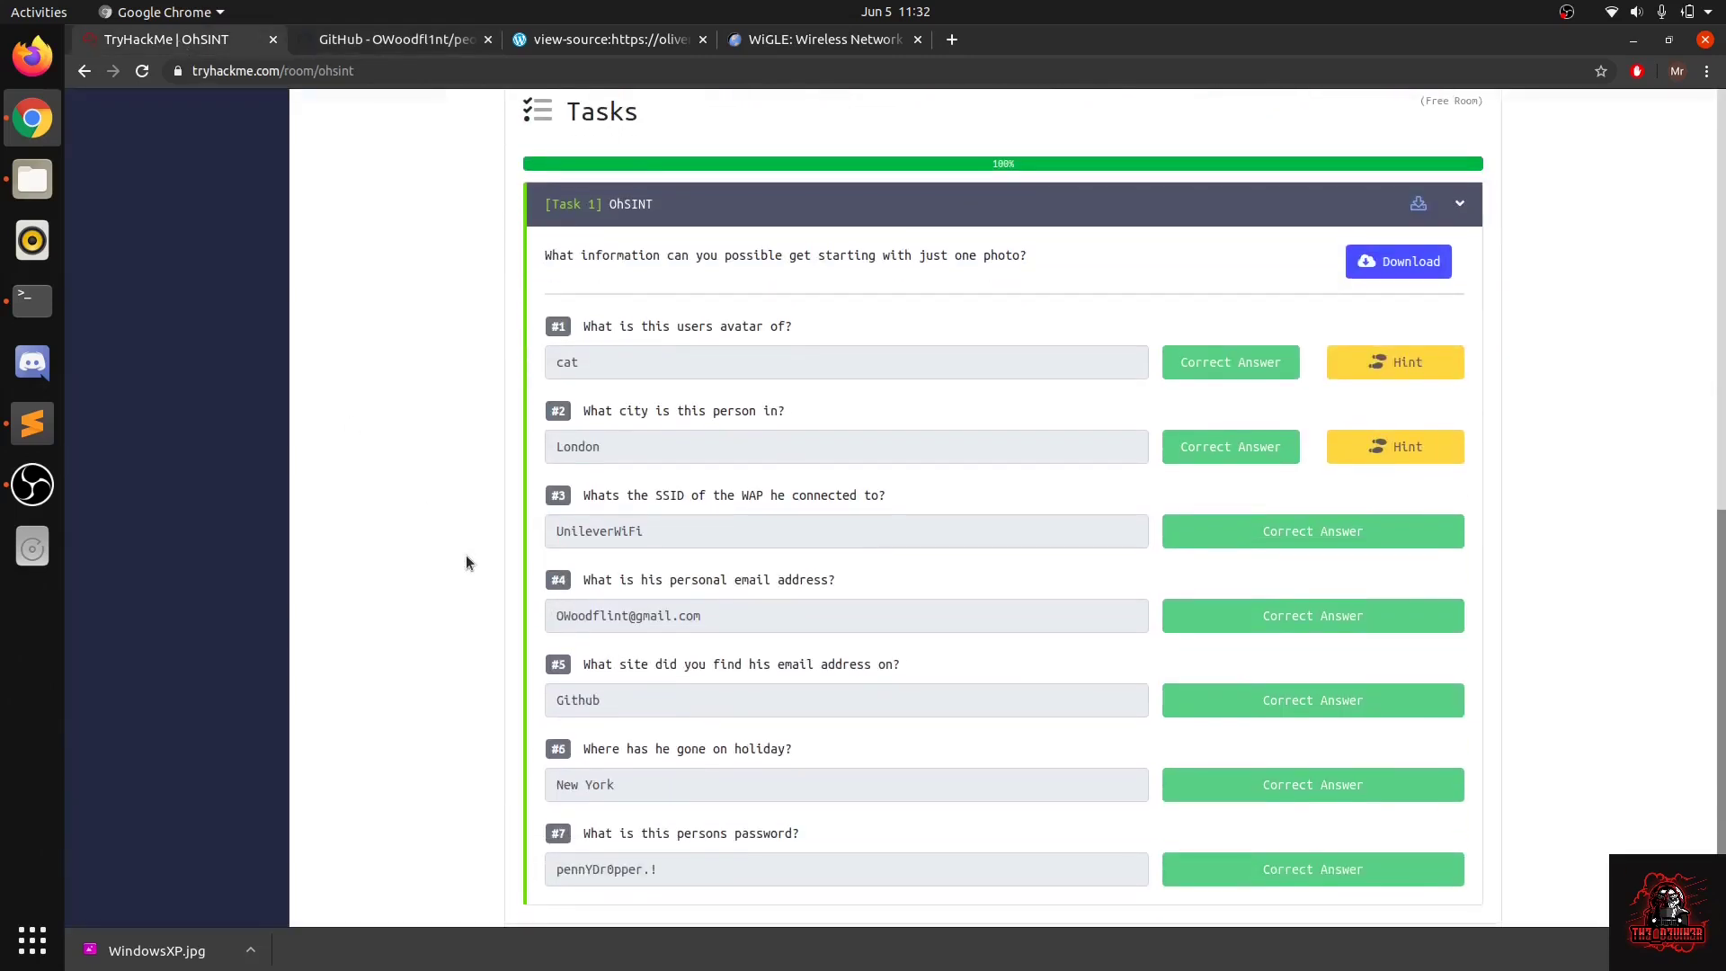
scroll(466, 562, "down", 1)
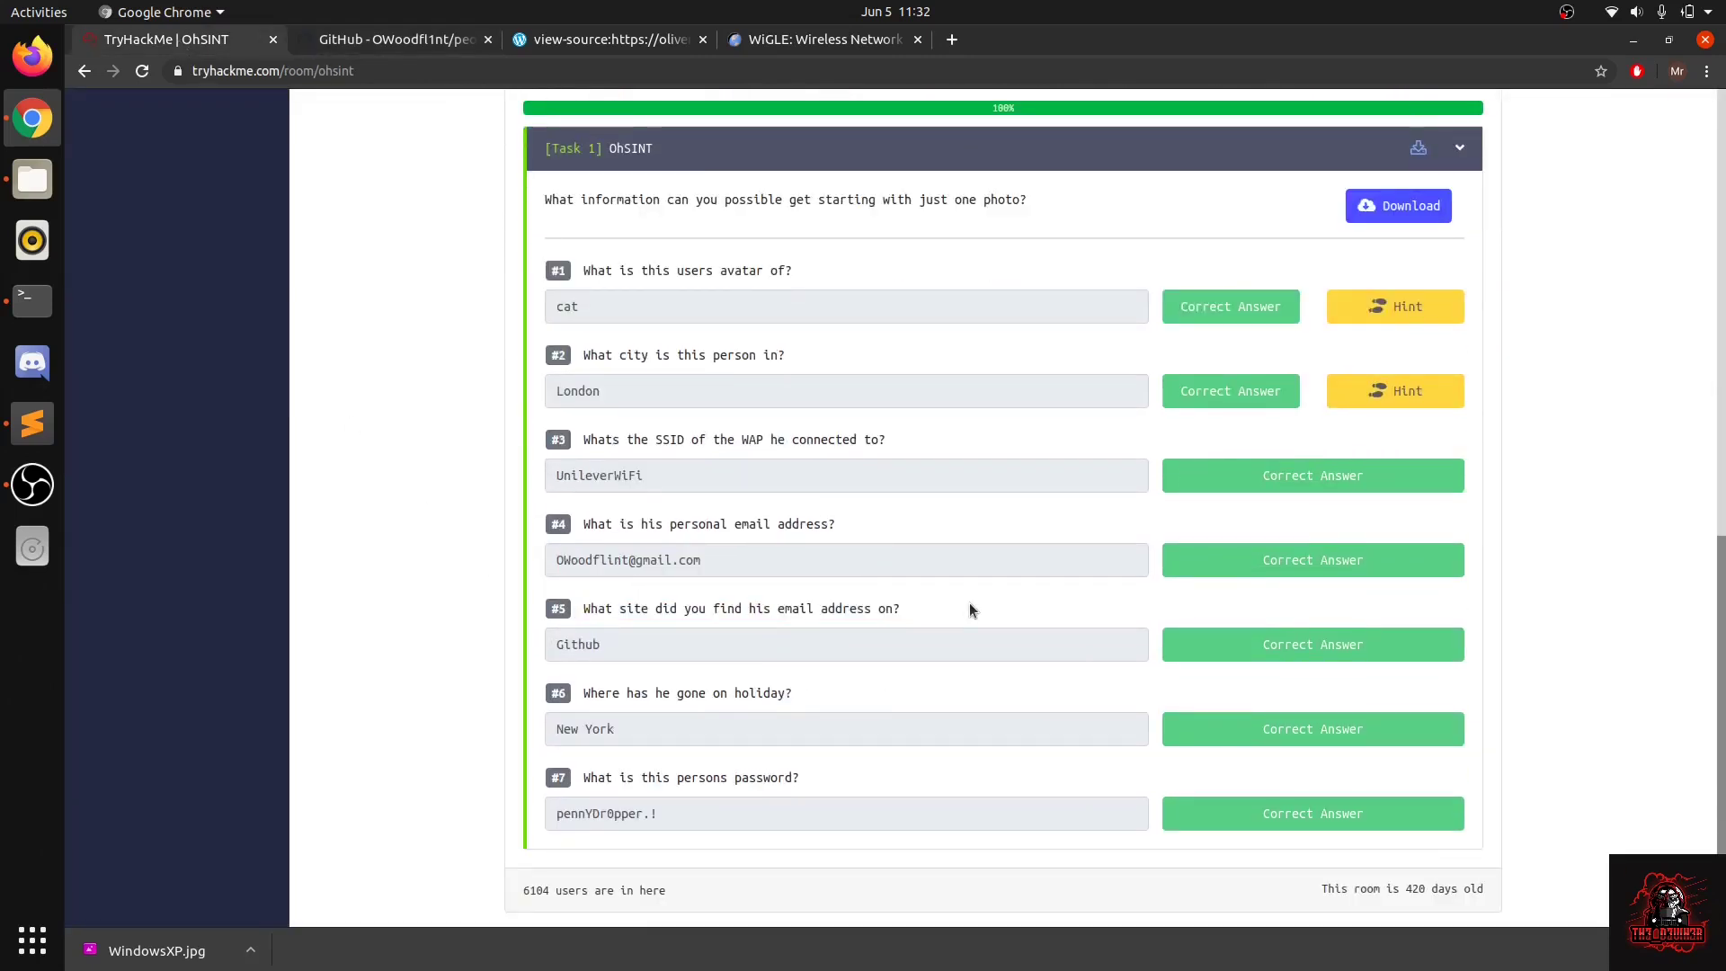
left_click_drag(580, 607, 806, 608)
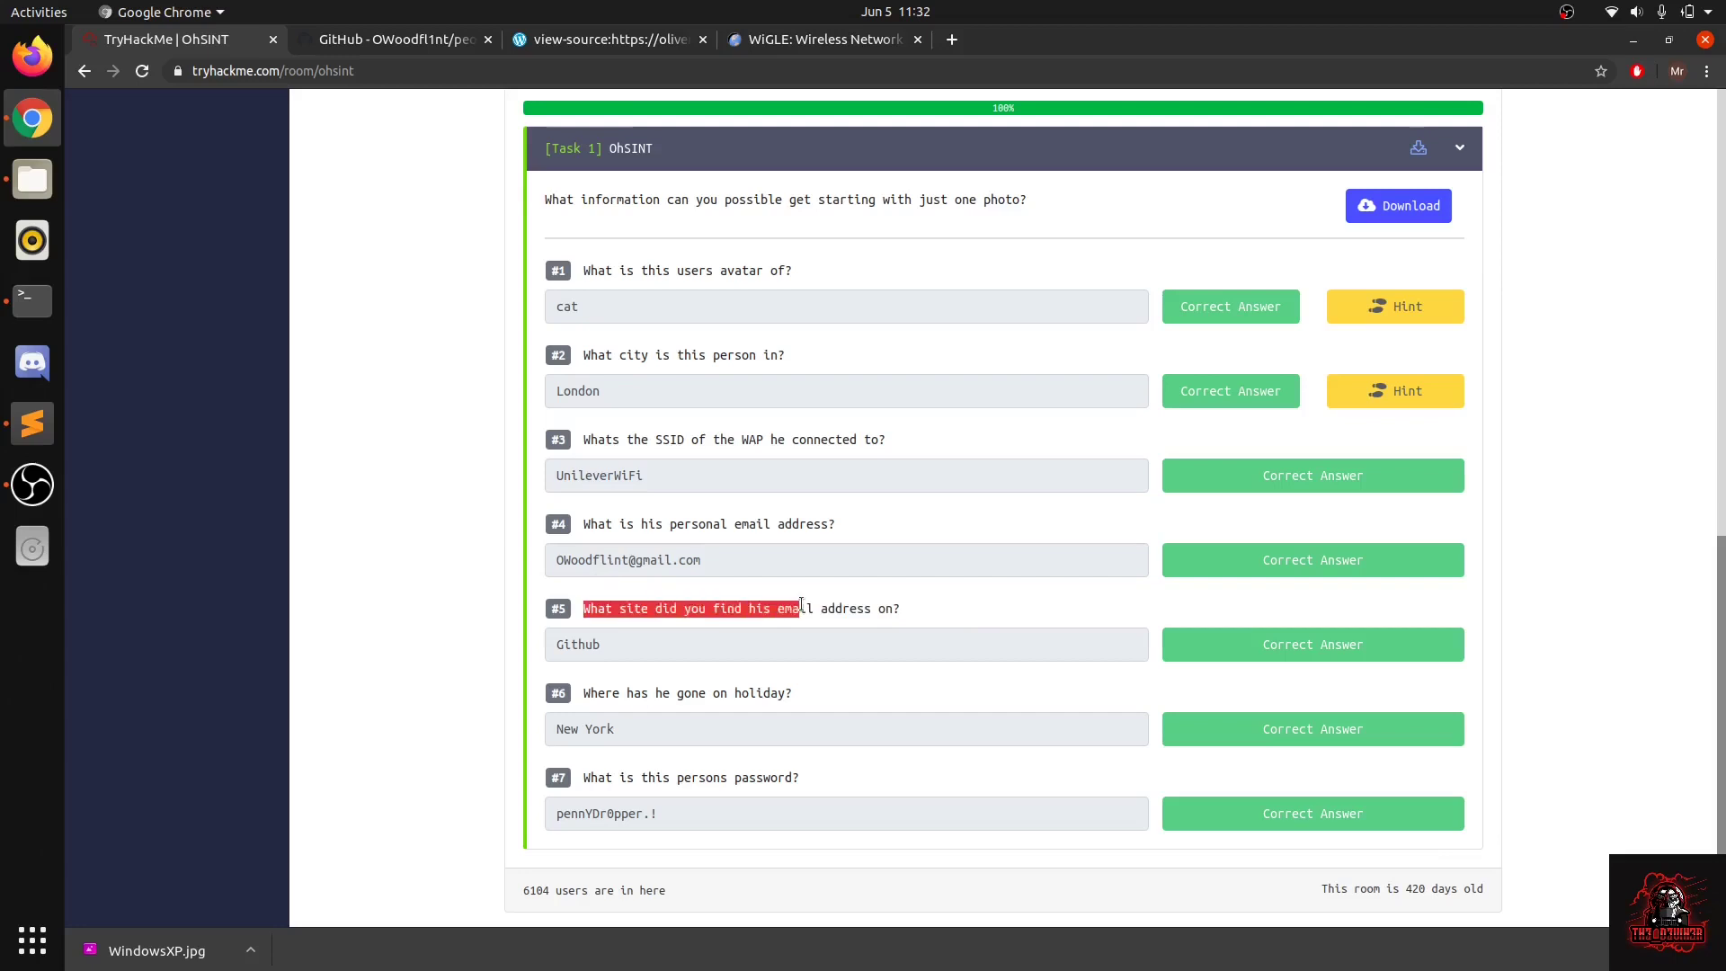
double_click(796, 608)
left_click(911, 606)
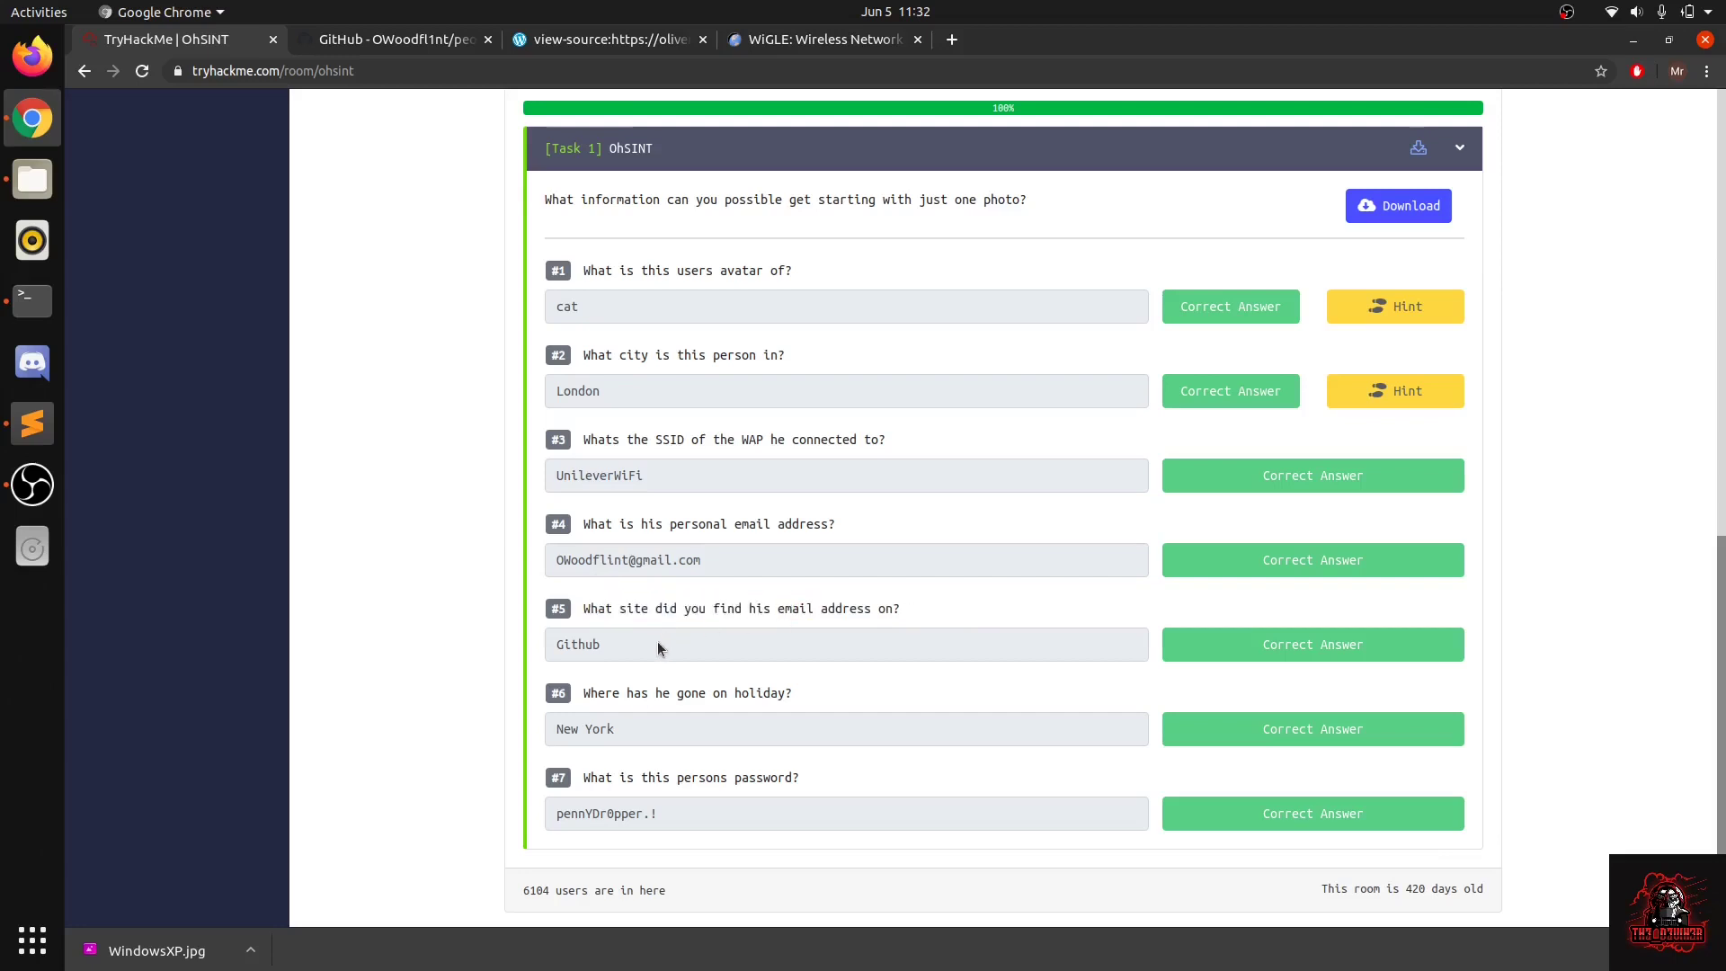
double_click(575, 647)
left_click(600, 692)
left_click_drag(579, 694, 781, 694)
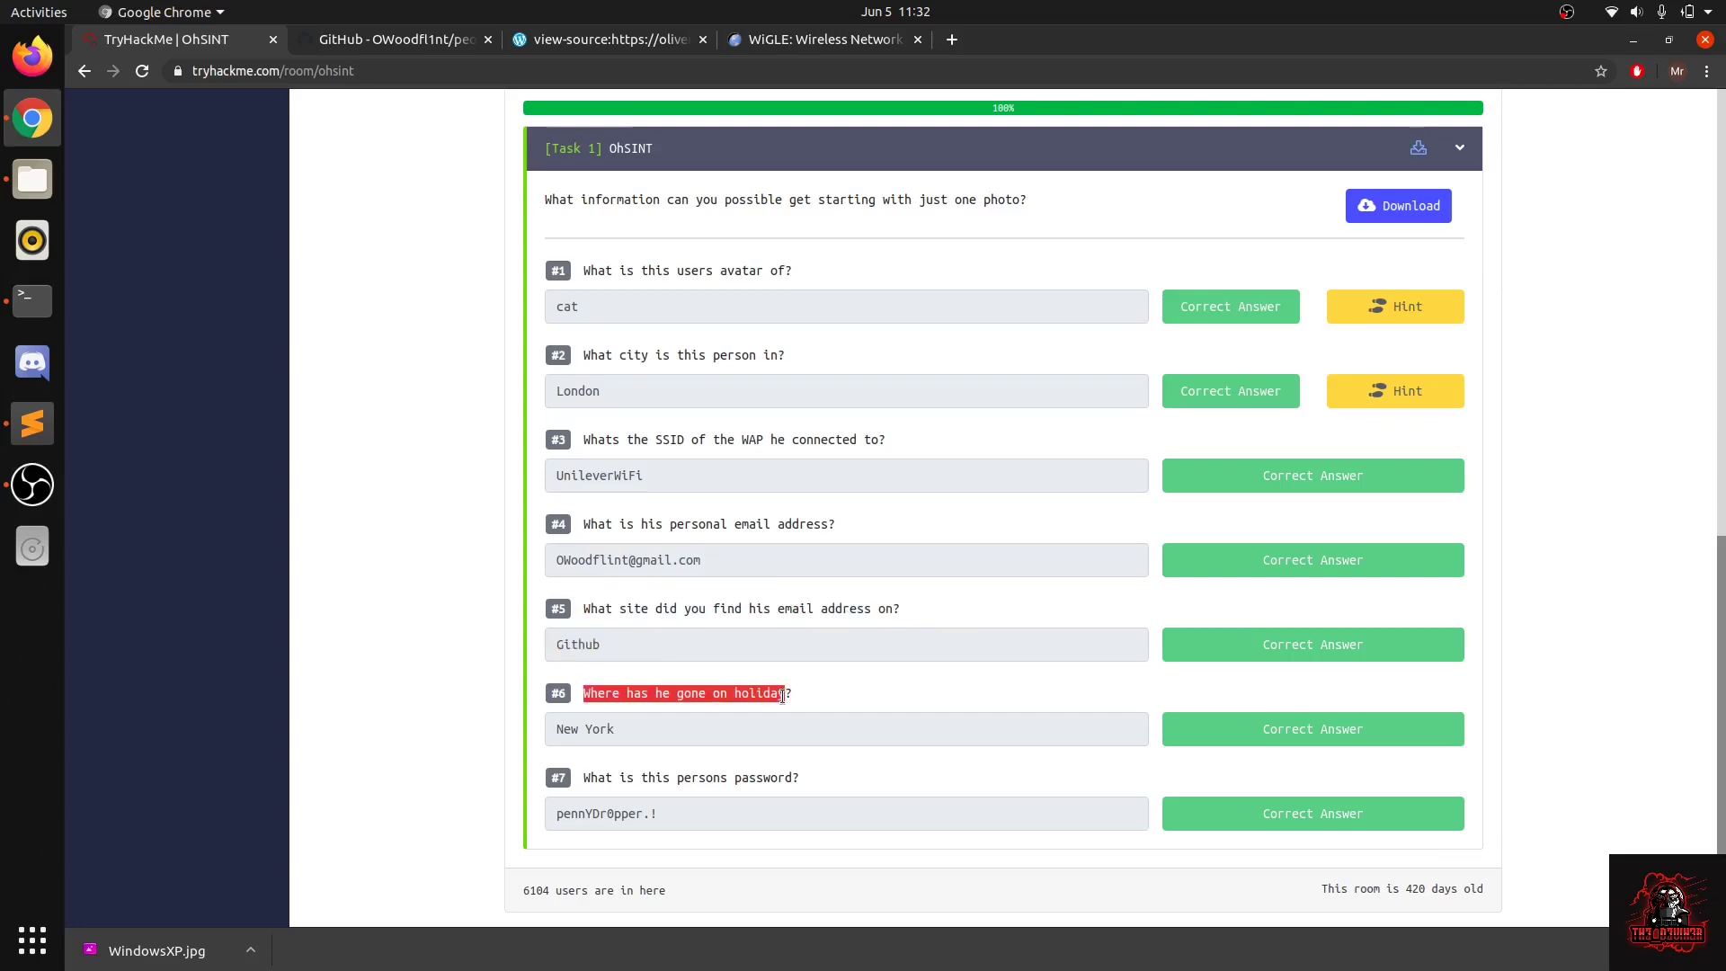
left_click(652, 712)
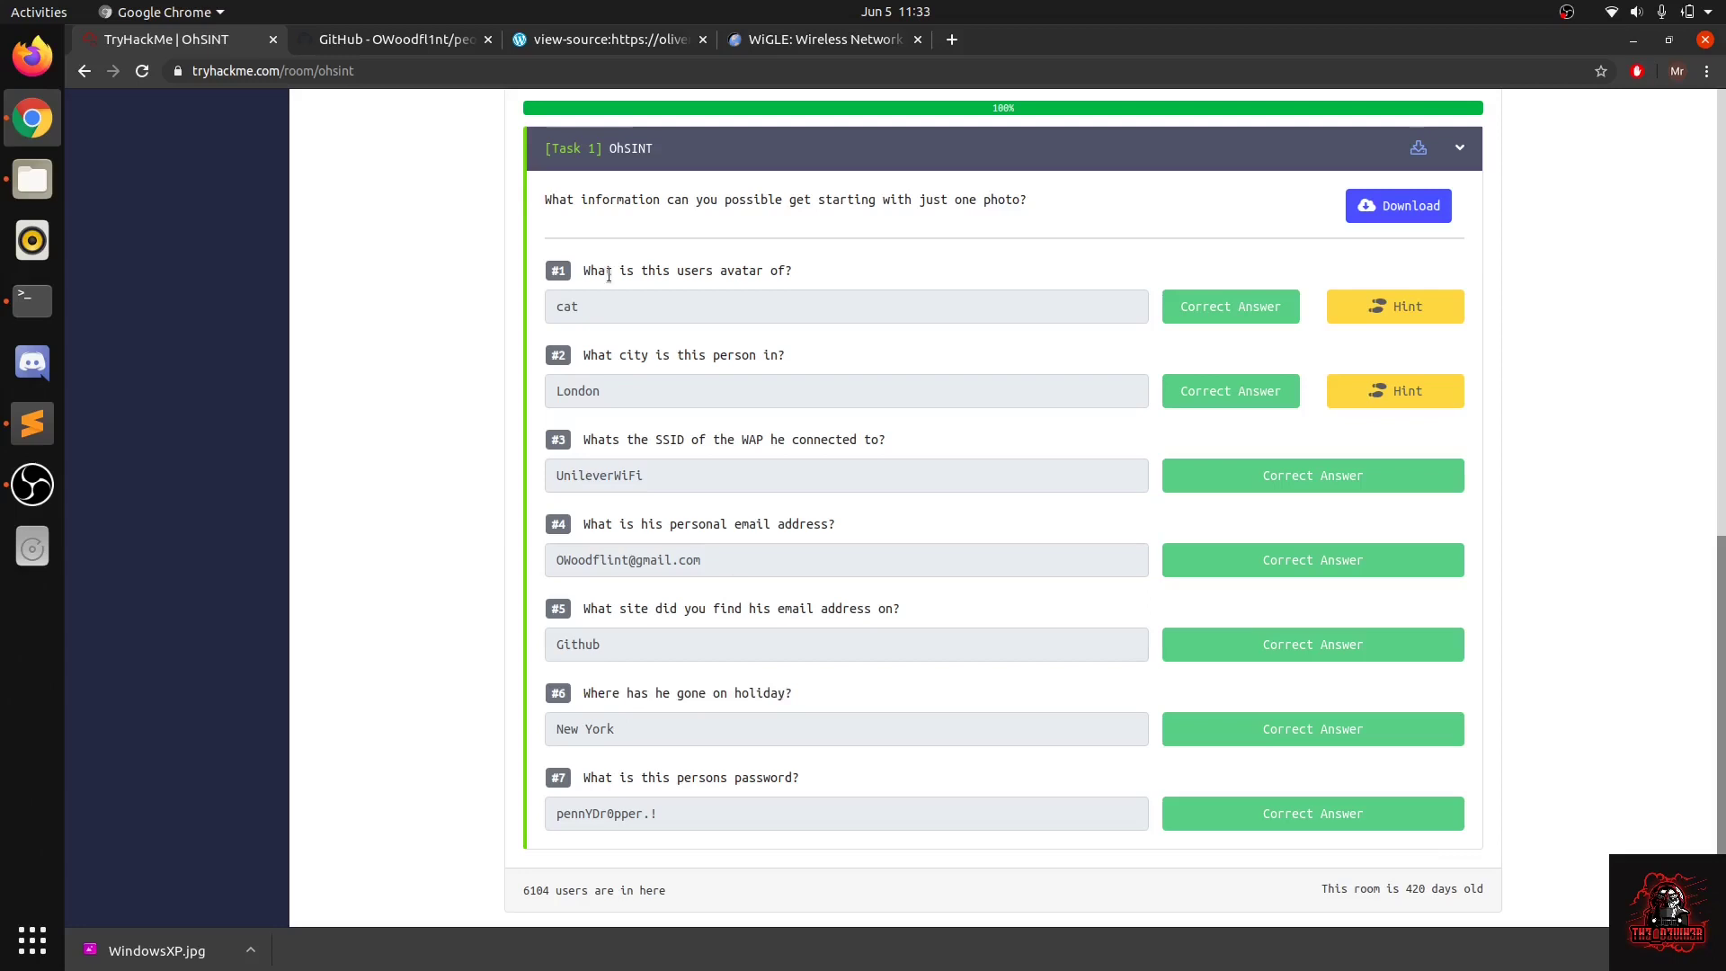
Find the holiday location in the post paragraph of the WordPress blog's page source.
left_click(601, 41)
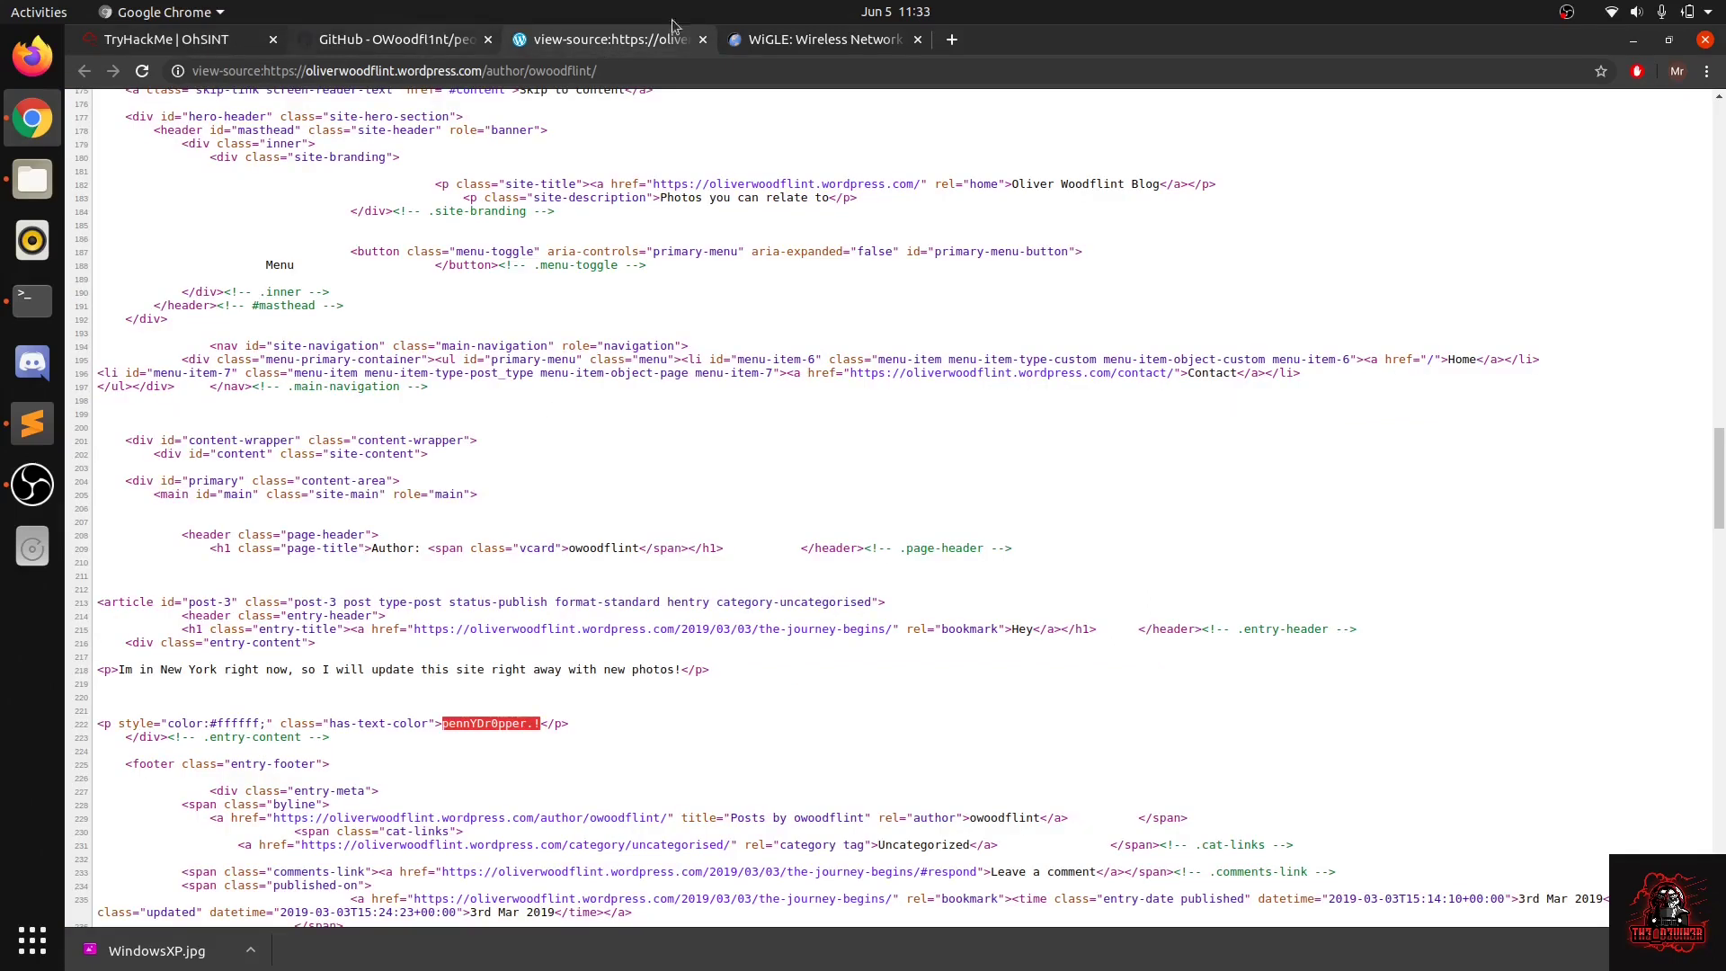
left_click(824, 36)
left_click(558, 45)
scroll(378, 291, "up", 2)
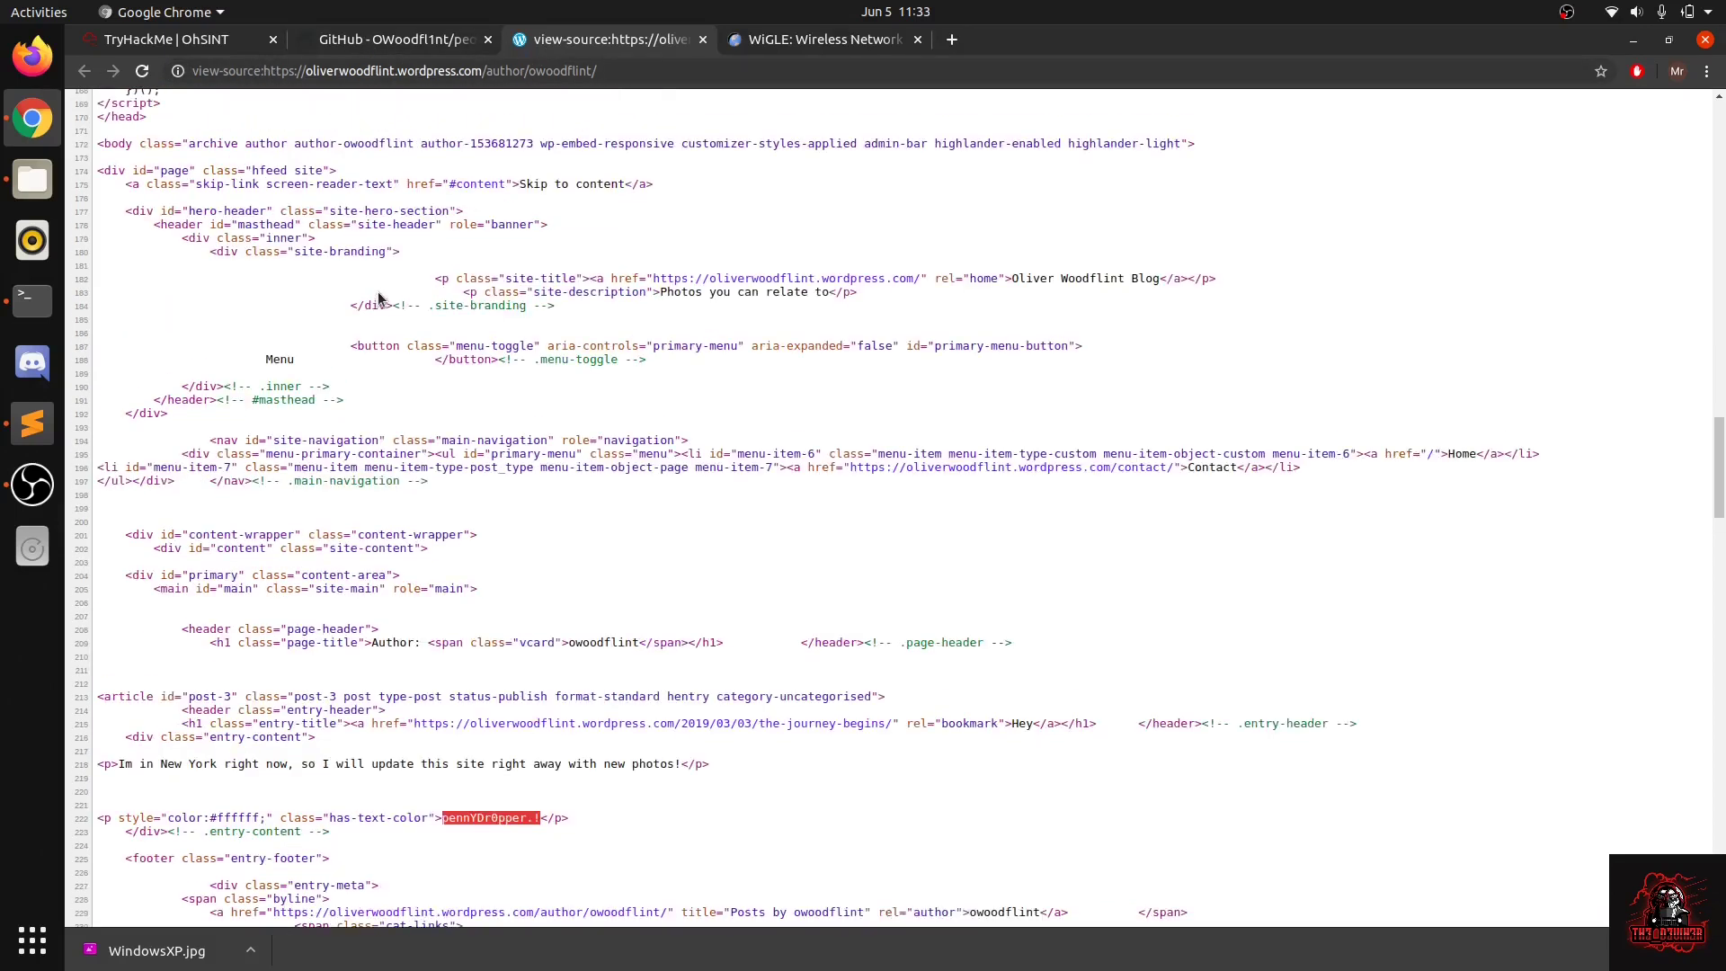
left_click(160, 764)
left_click_drag(224, 761, 213, 762)
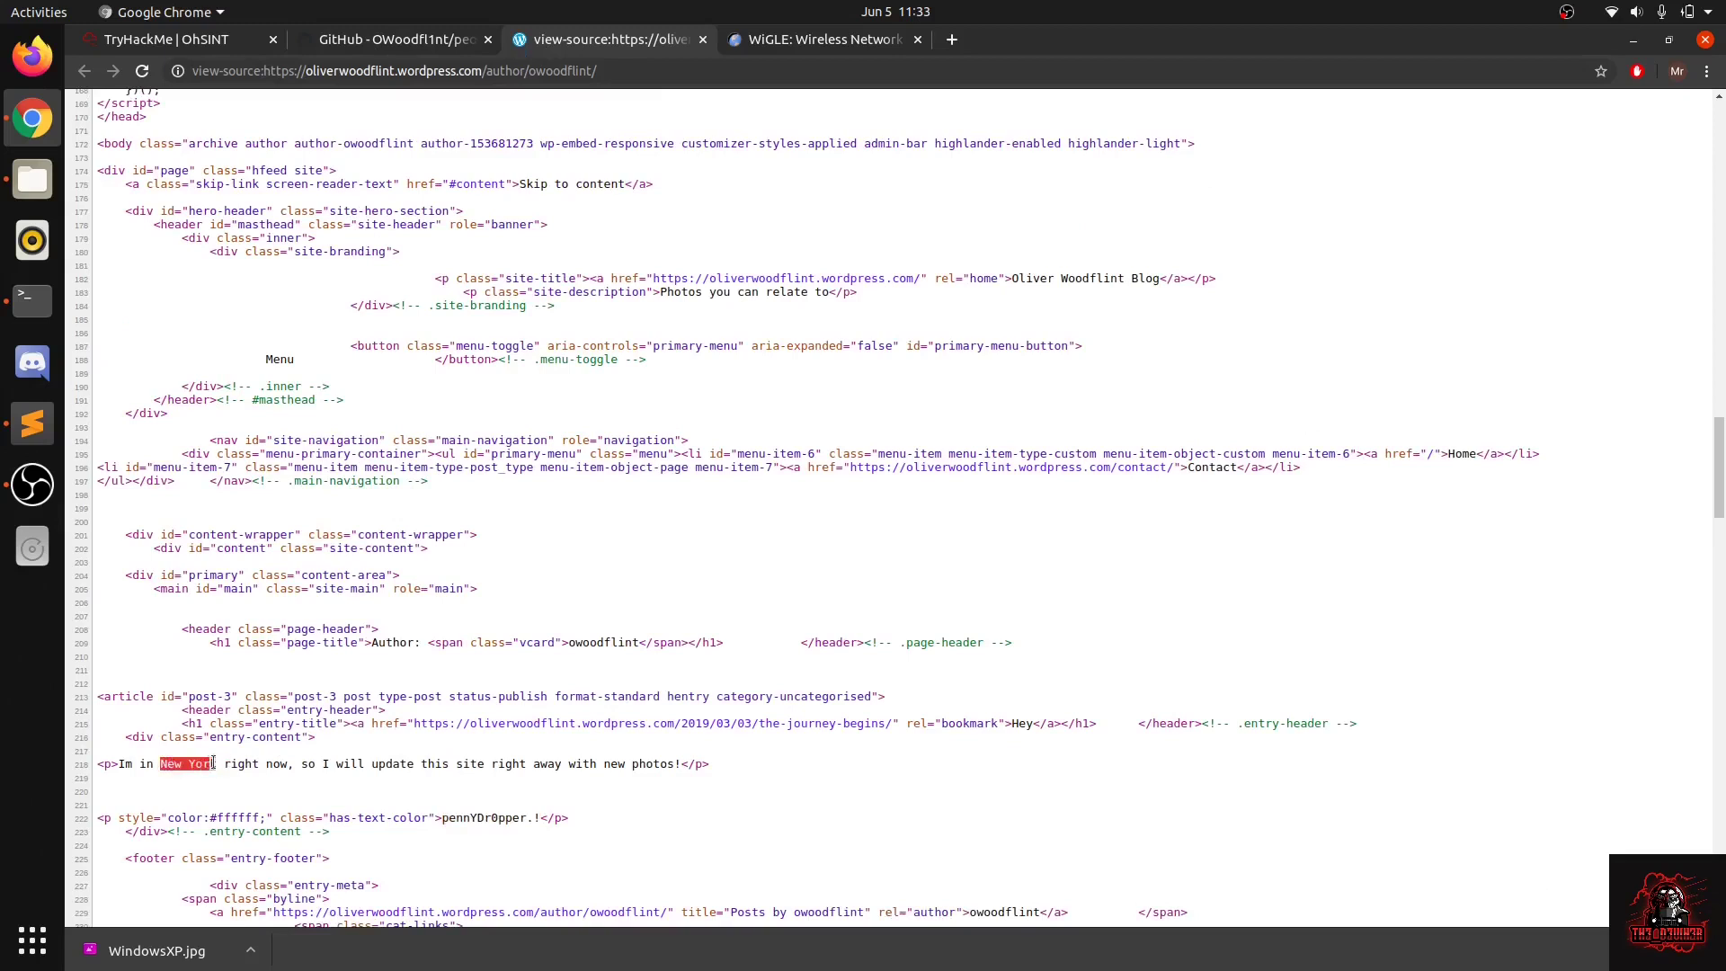
left_click(214, 763)
Return to the OhSINT task and read question #7 about the person's password.
left_click(140, 41)
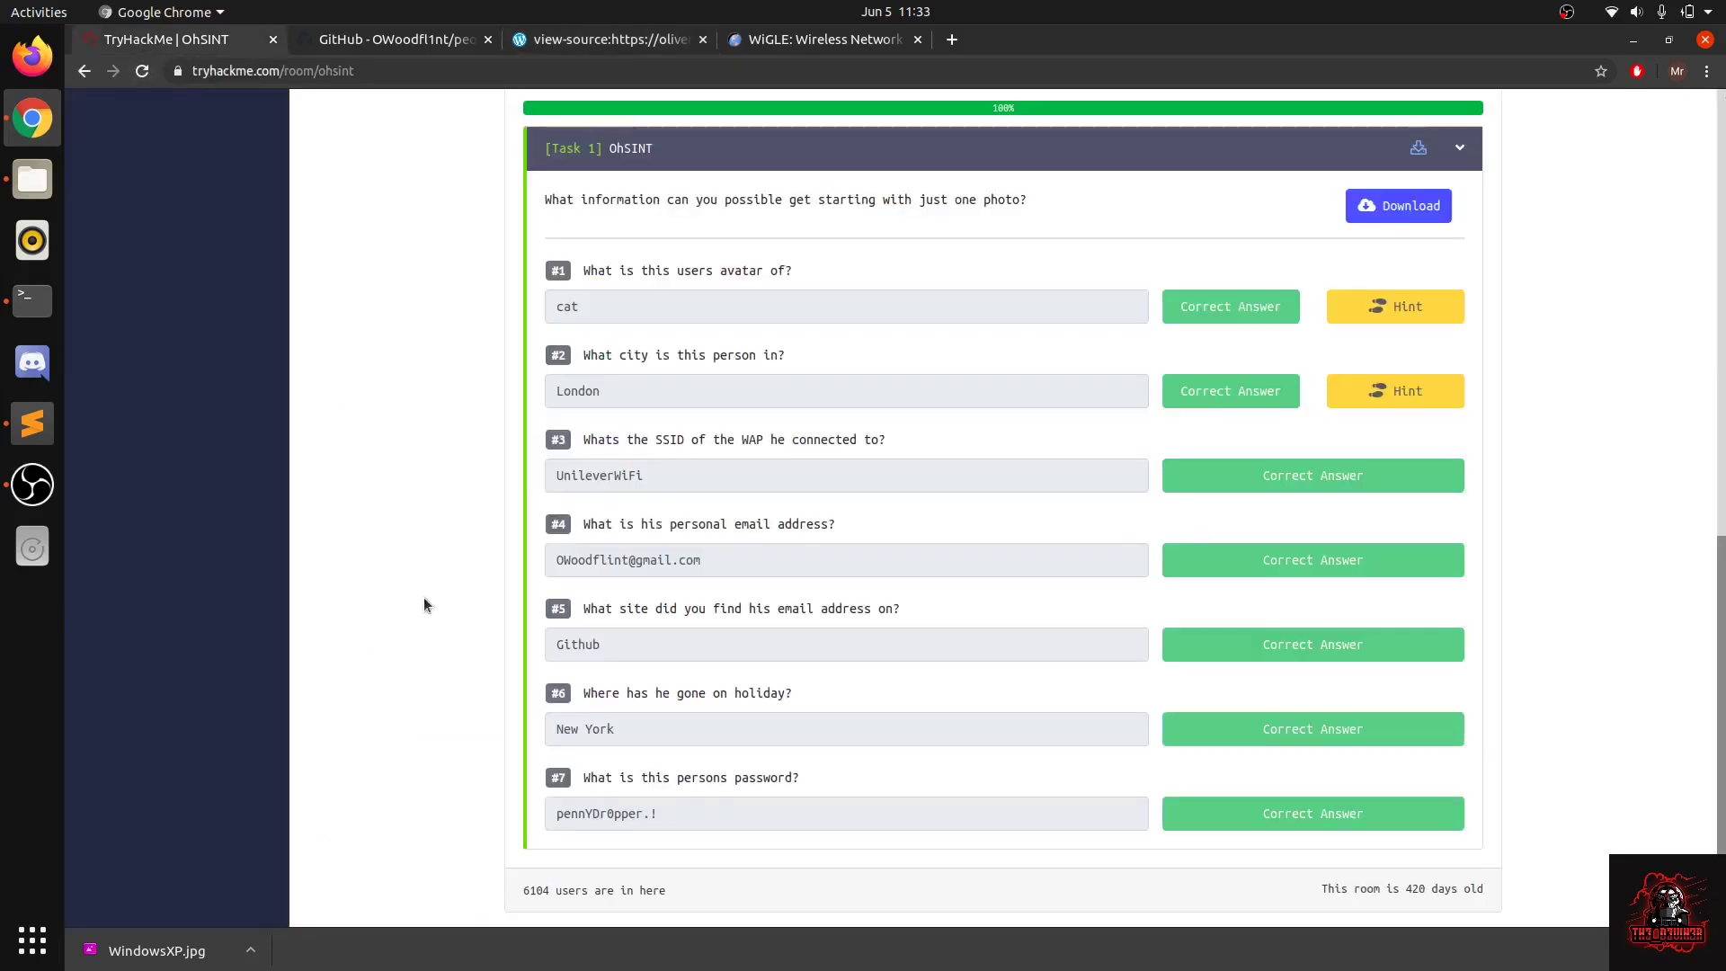
left_click_drag(582, 788, 790, 801)
left_click(790, 801)
left_click_drag(629, 782, 809, 783)
left_click(809, 787)
Locate the hidden password in the white-coloured paragraph of the blog's page source.
left_click(583, 41)
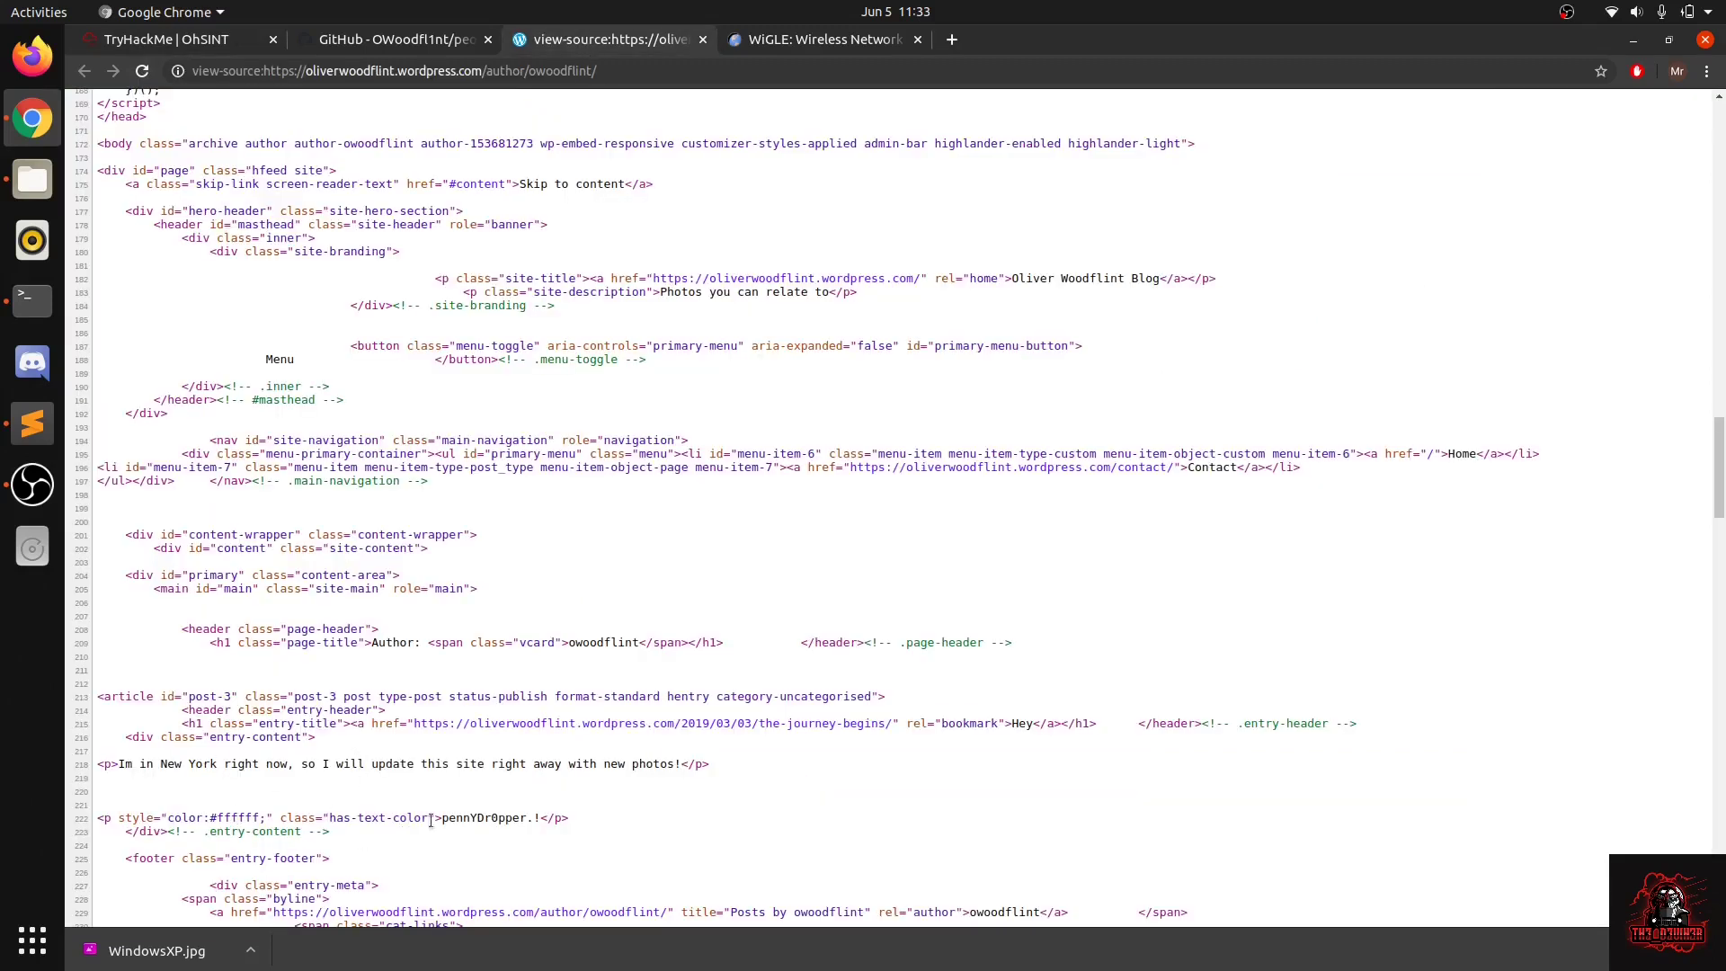
mouse_move(441, 818)
left_mouse_down()
mouse_move(548, 834)
mouse_move(461, 817)
left_mouse_up()
left_click(536, 821)
left_click(461, 818)
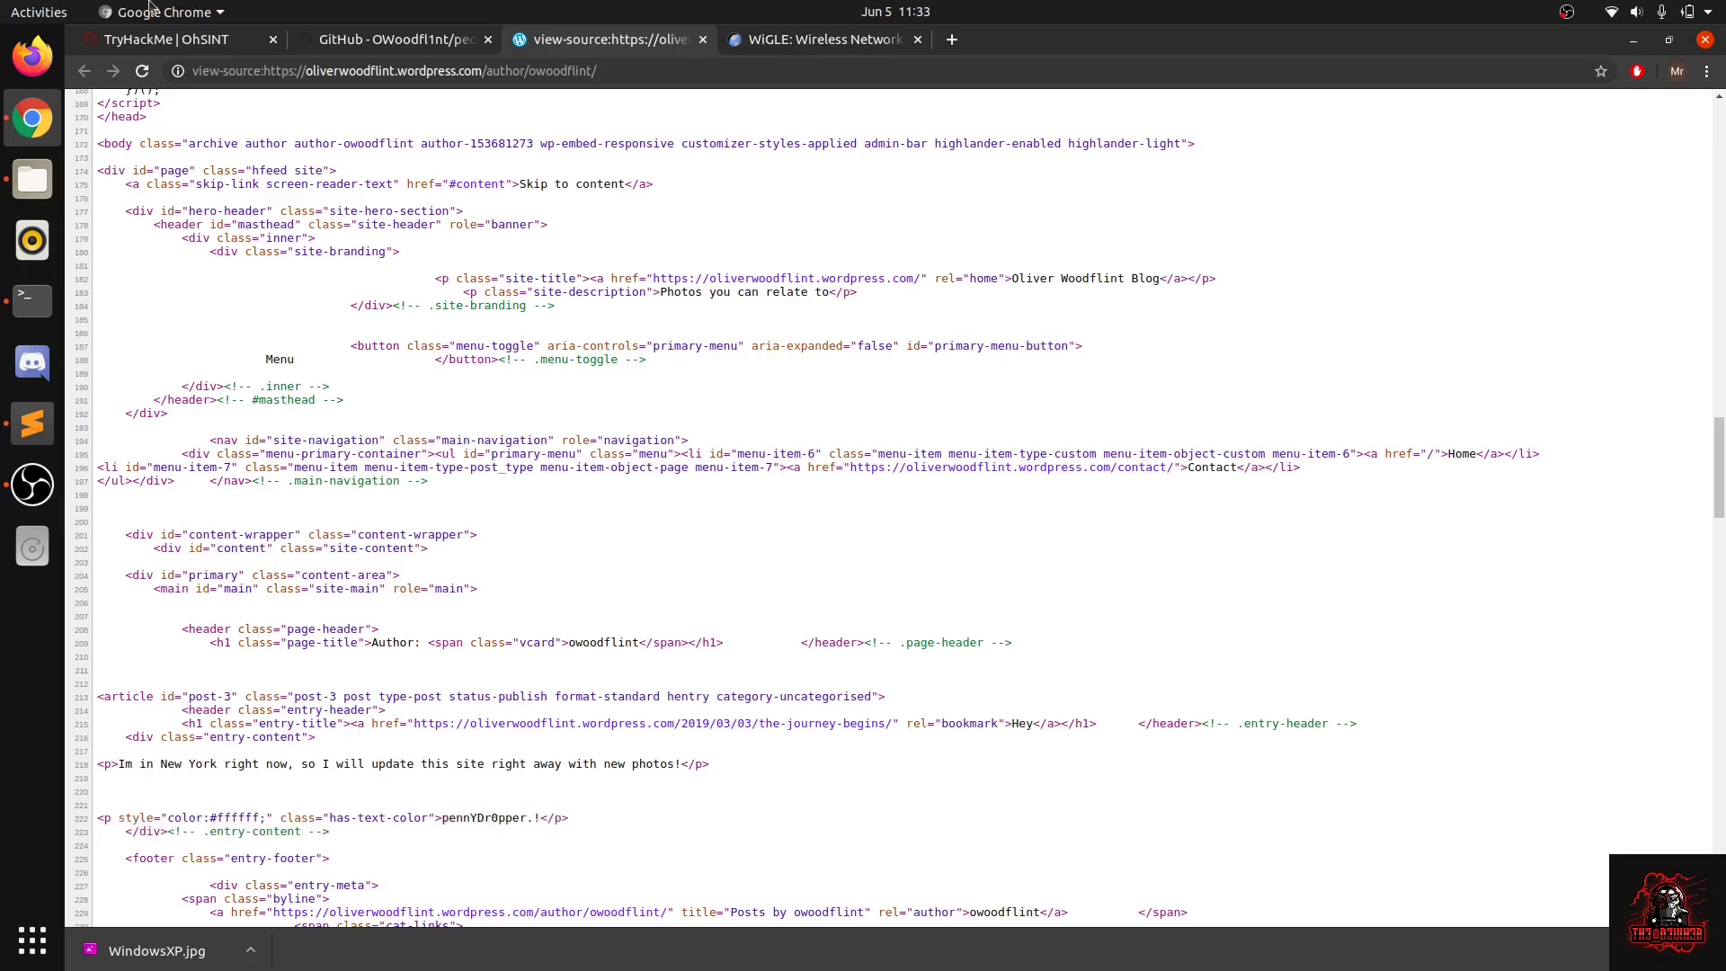
Return to the TryHackMe OhSINT room and view the awards earned for completing it.
left_click(173, 41)
scroll(789, 774, "up", 1)
scroll(780, 771, "down", 1)
scroll(781, 771, "up", 7)
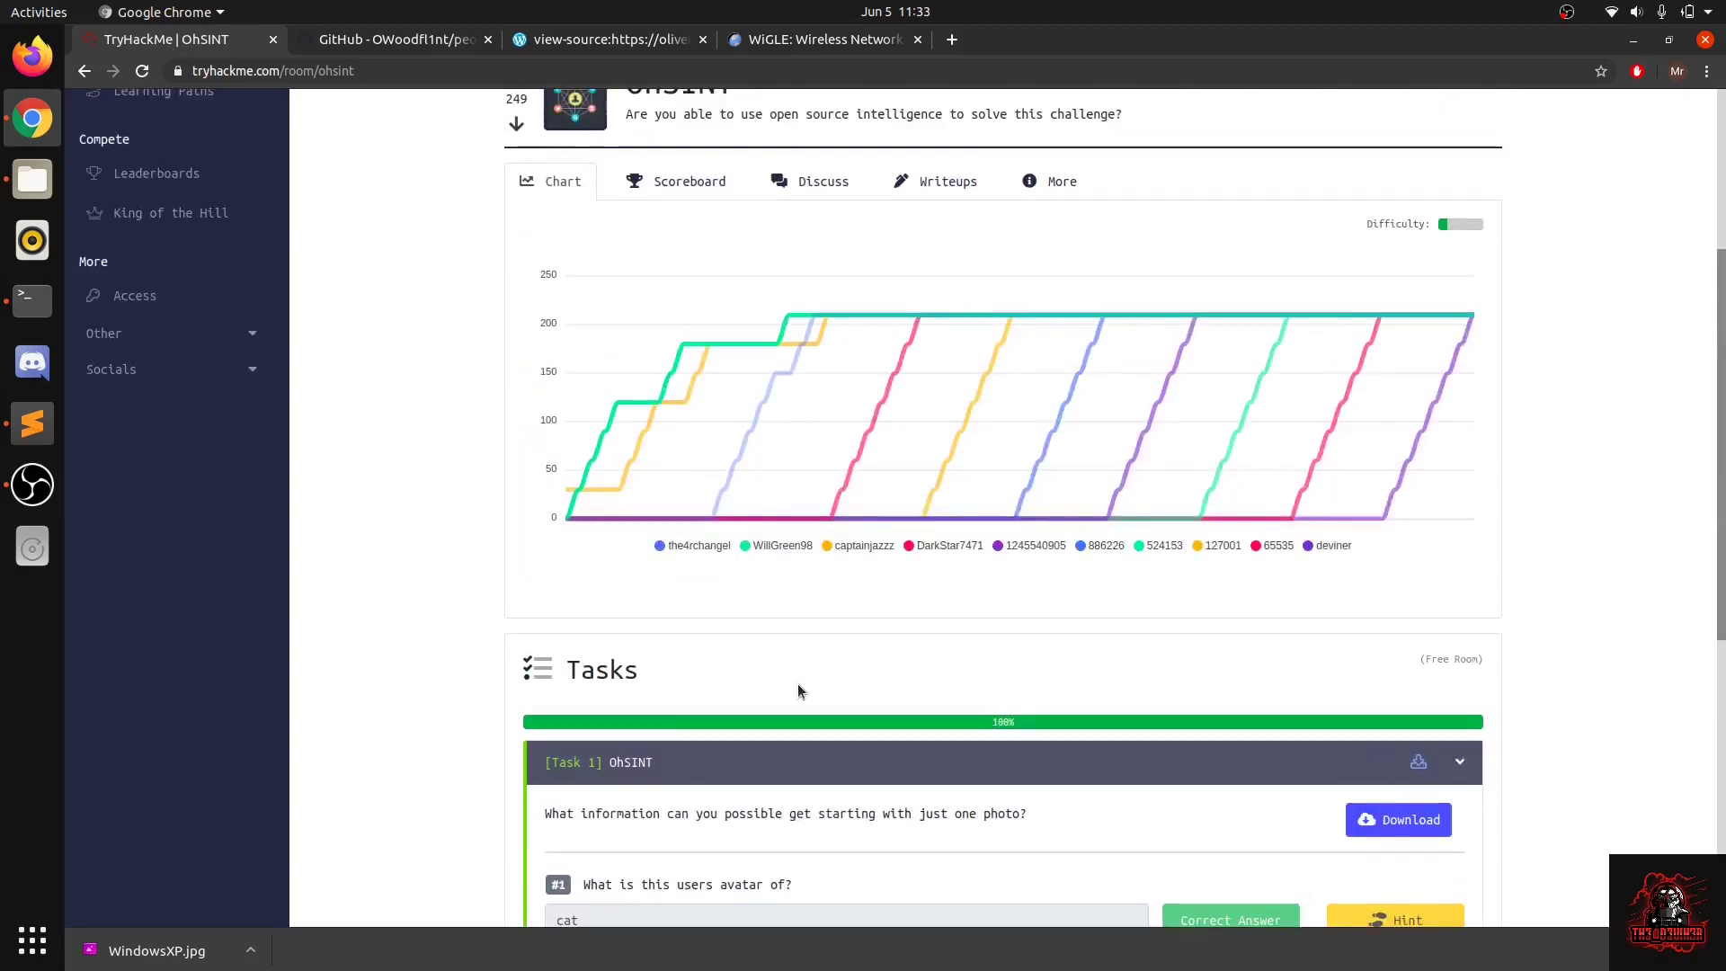
scroll(816, 774, "up", 4)
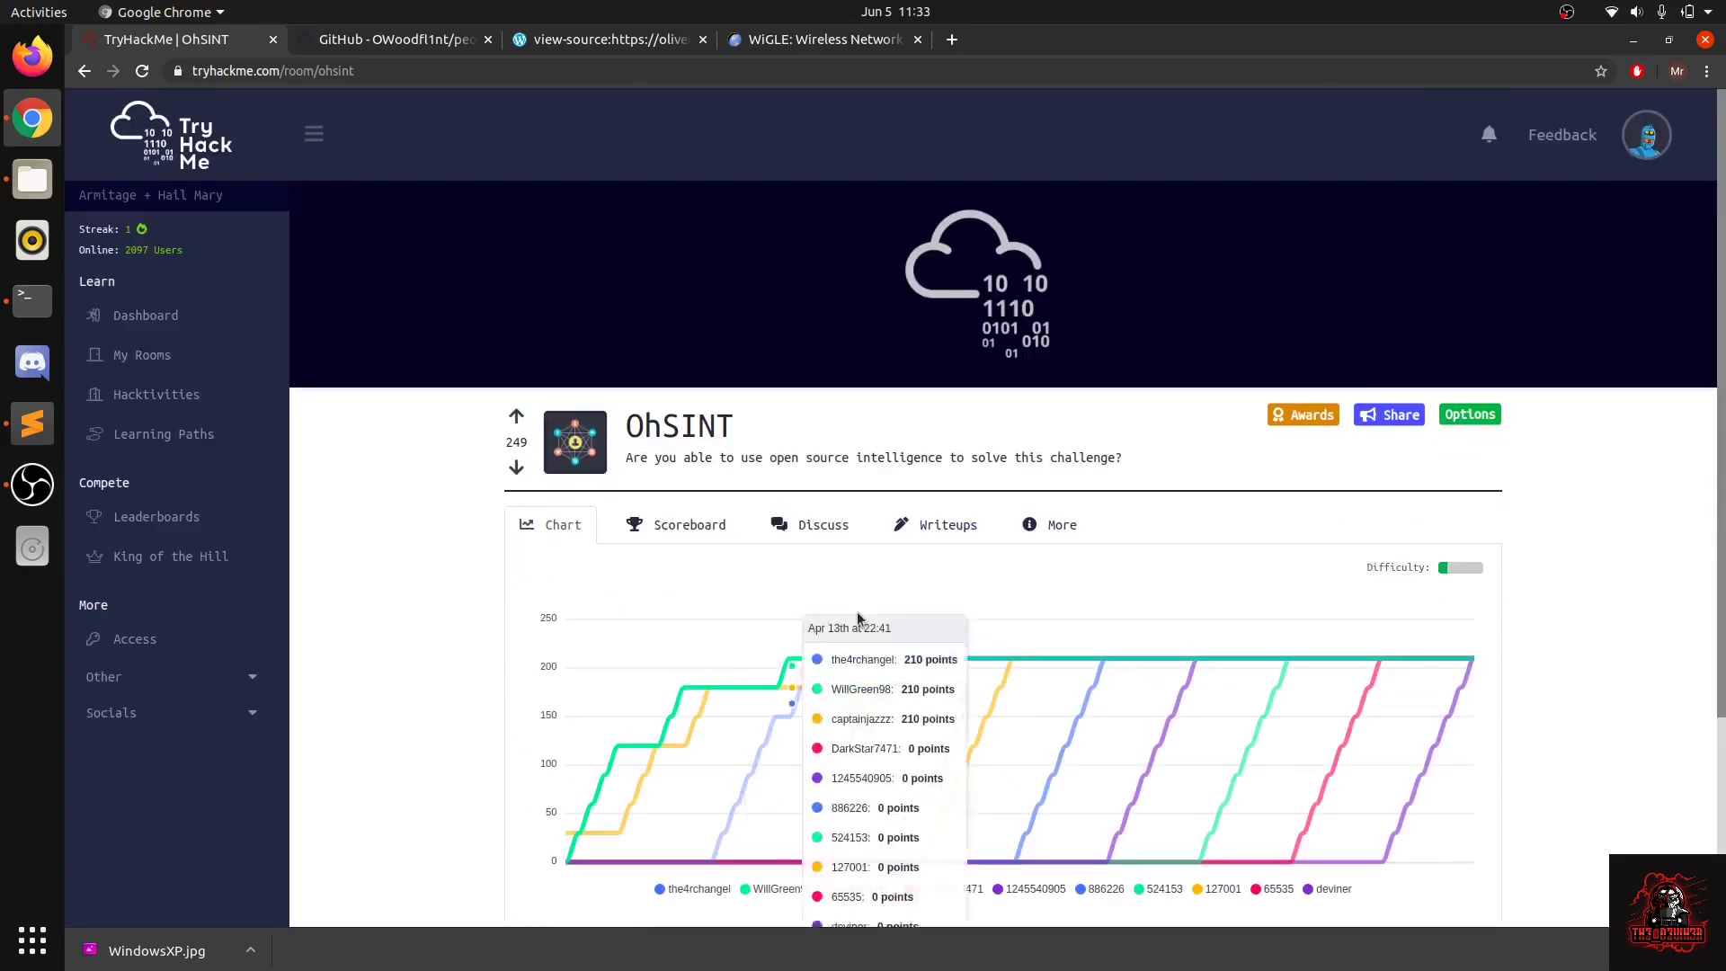
left_click(1285, 422)
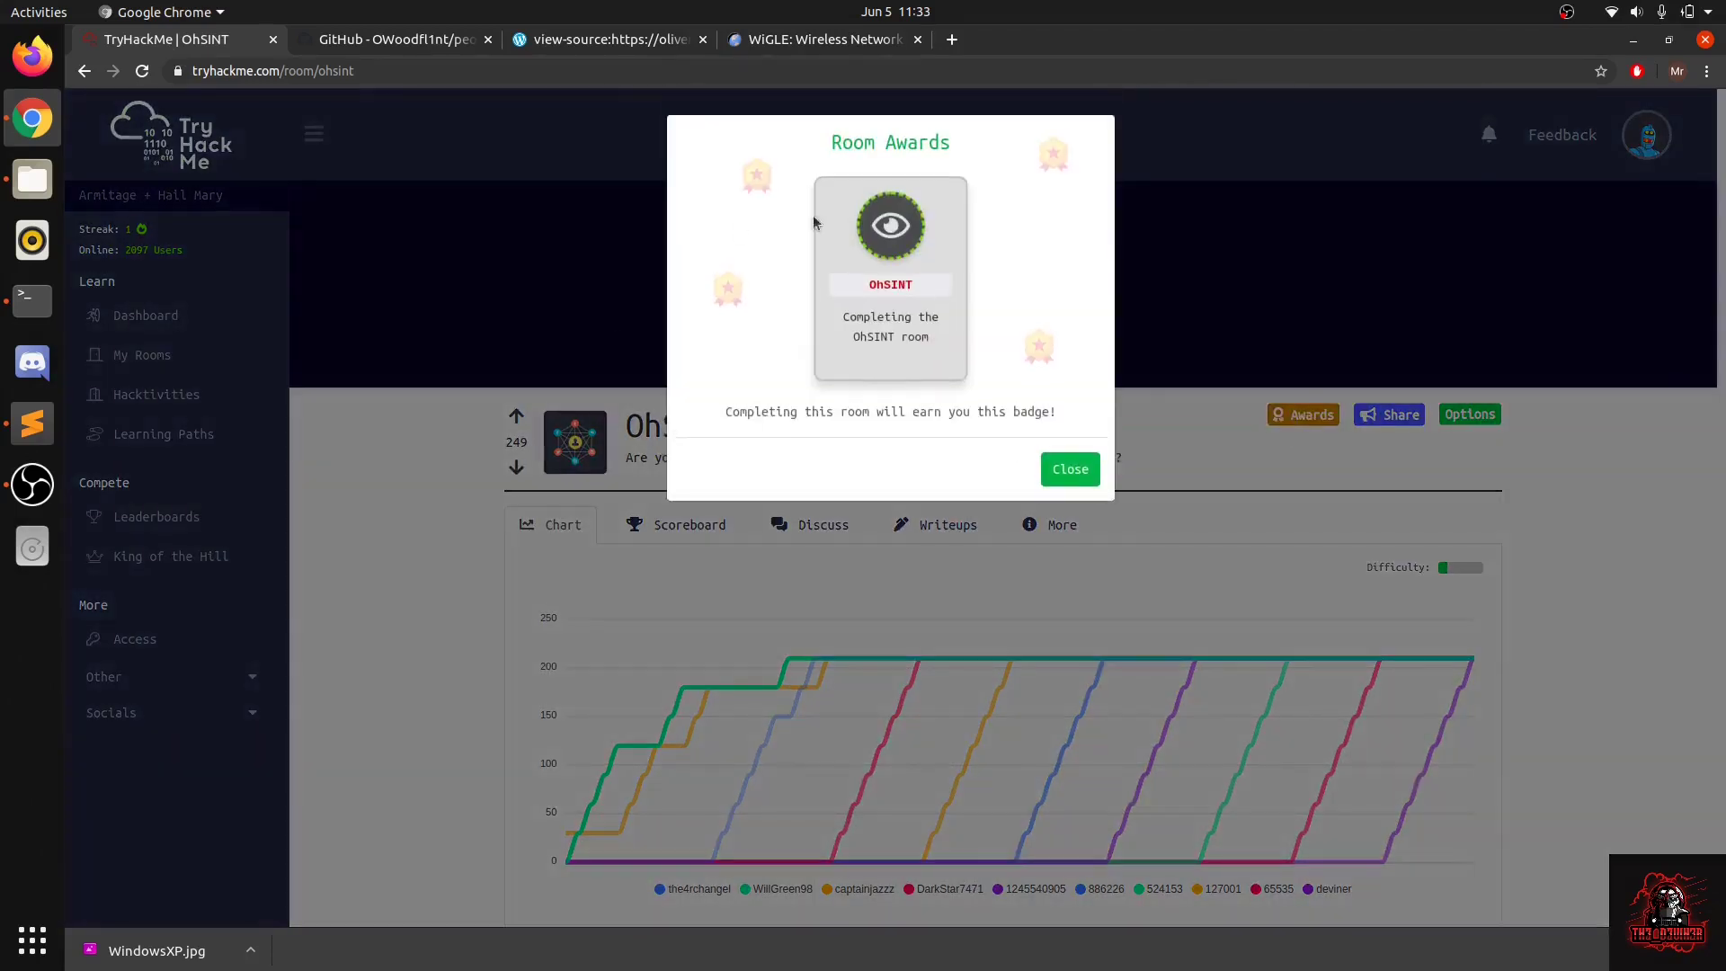
Dismiss the room awards and review the OhSINT room's score chart and task progress.
left_click(1069, 469)
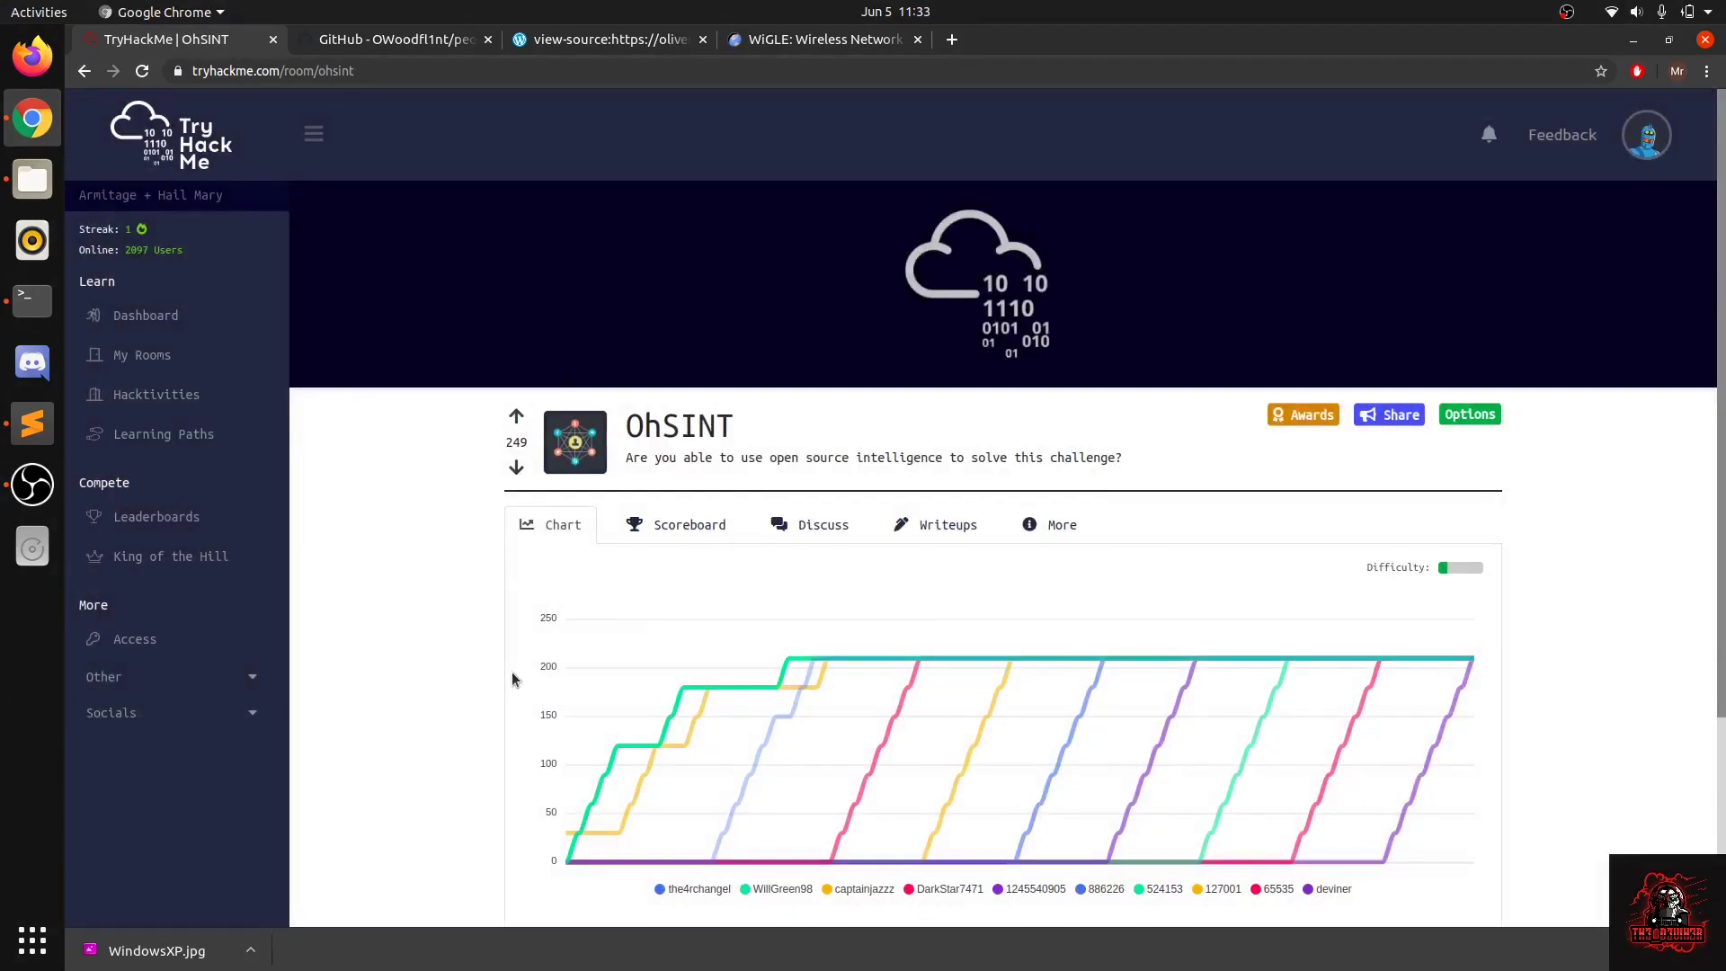
scroll(479, 412, "down", 3)
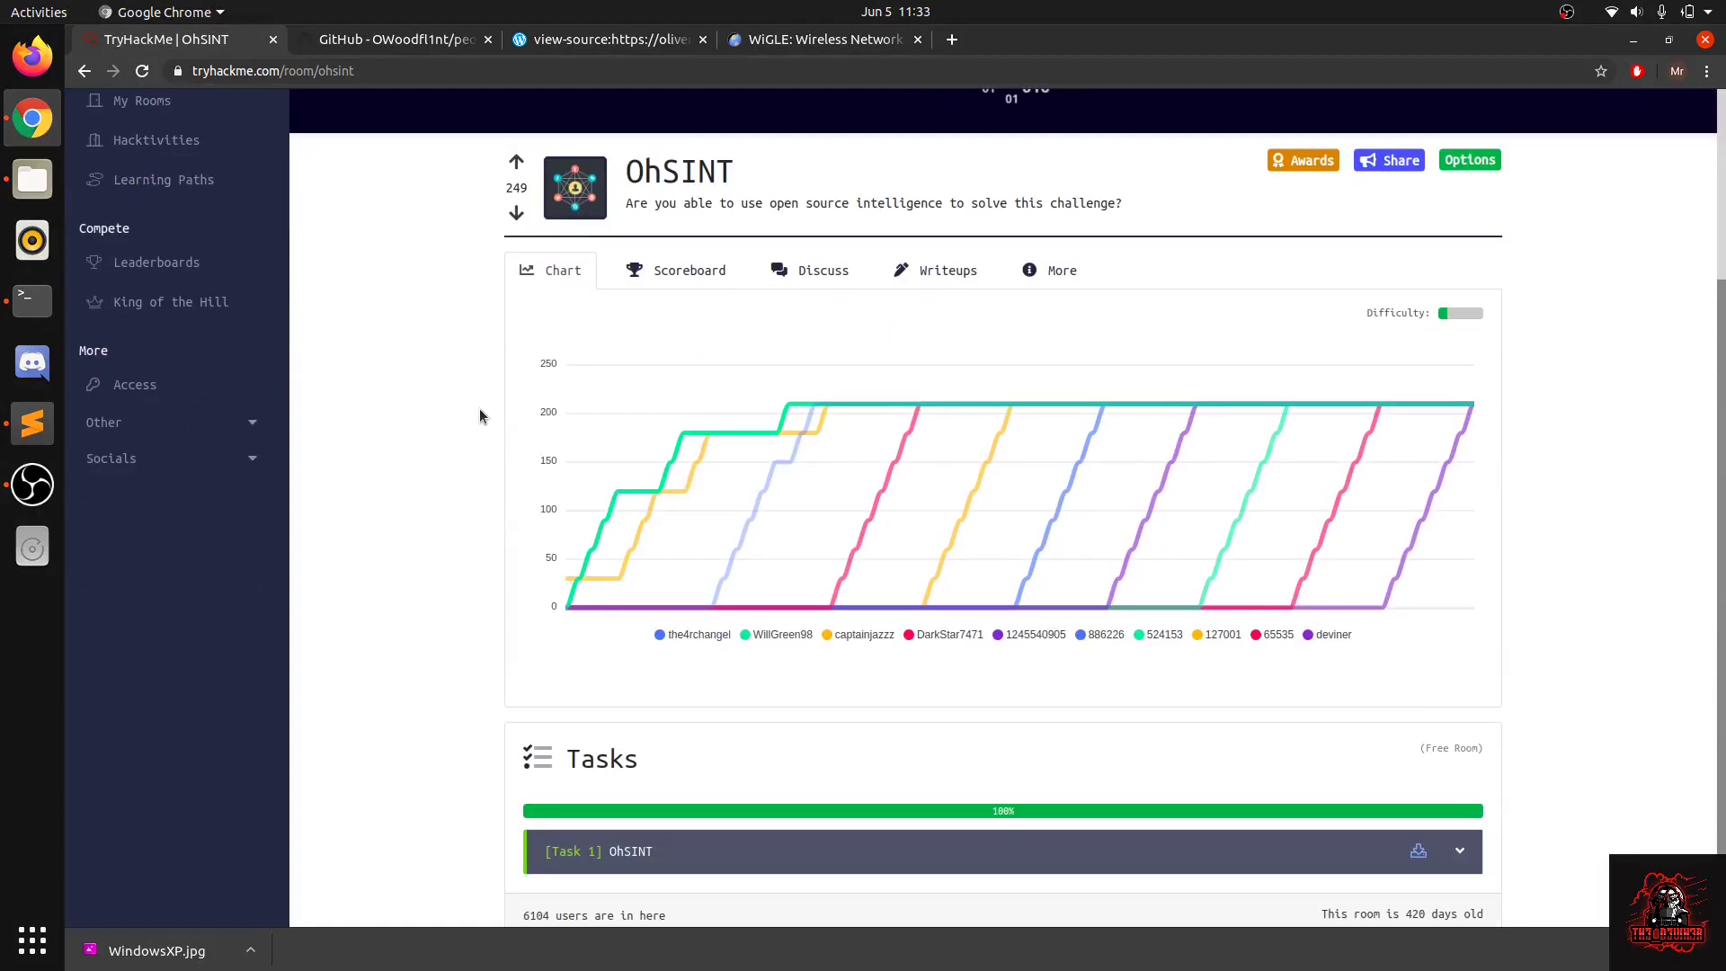
scroll(487, 557, "up", 3)
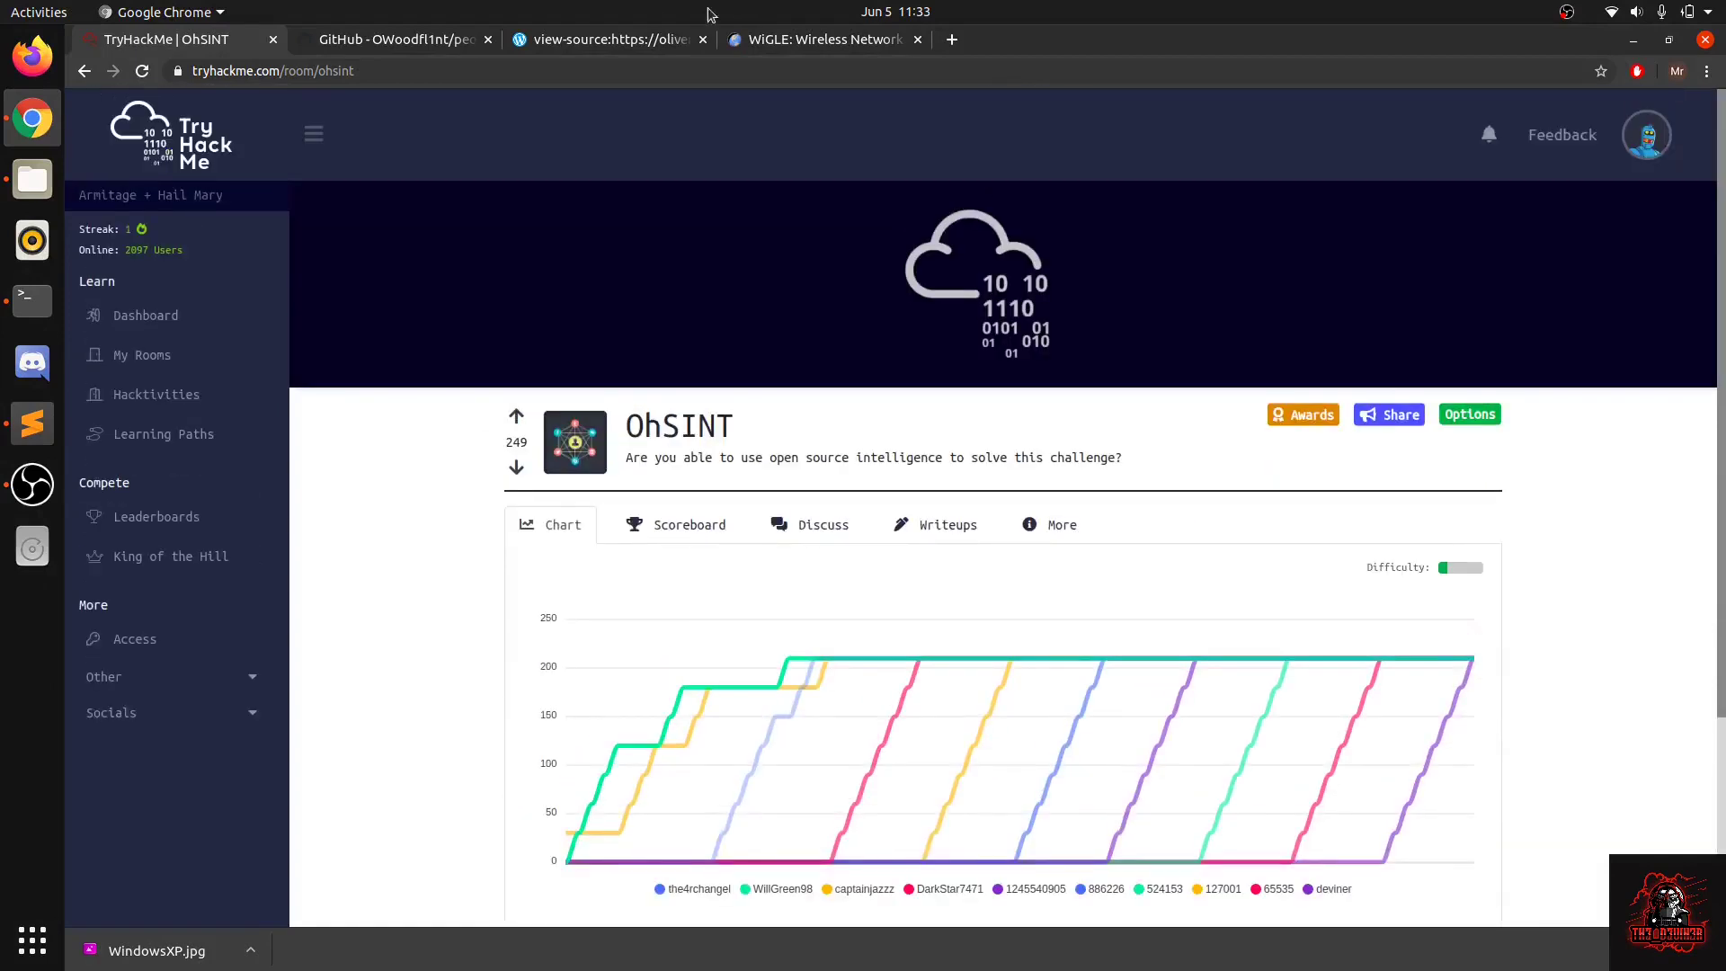
Close the blog's page source, WiGLE and GitHub pages, keeping only the TryHackMe OhSINT room open.
left_click(613, 39)
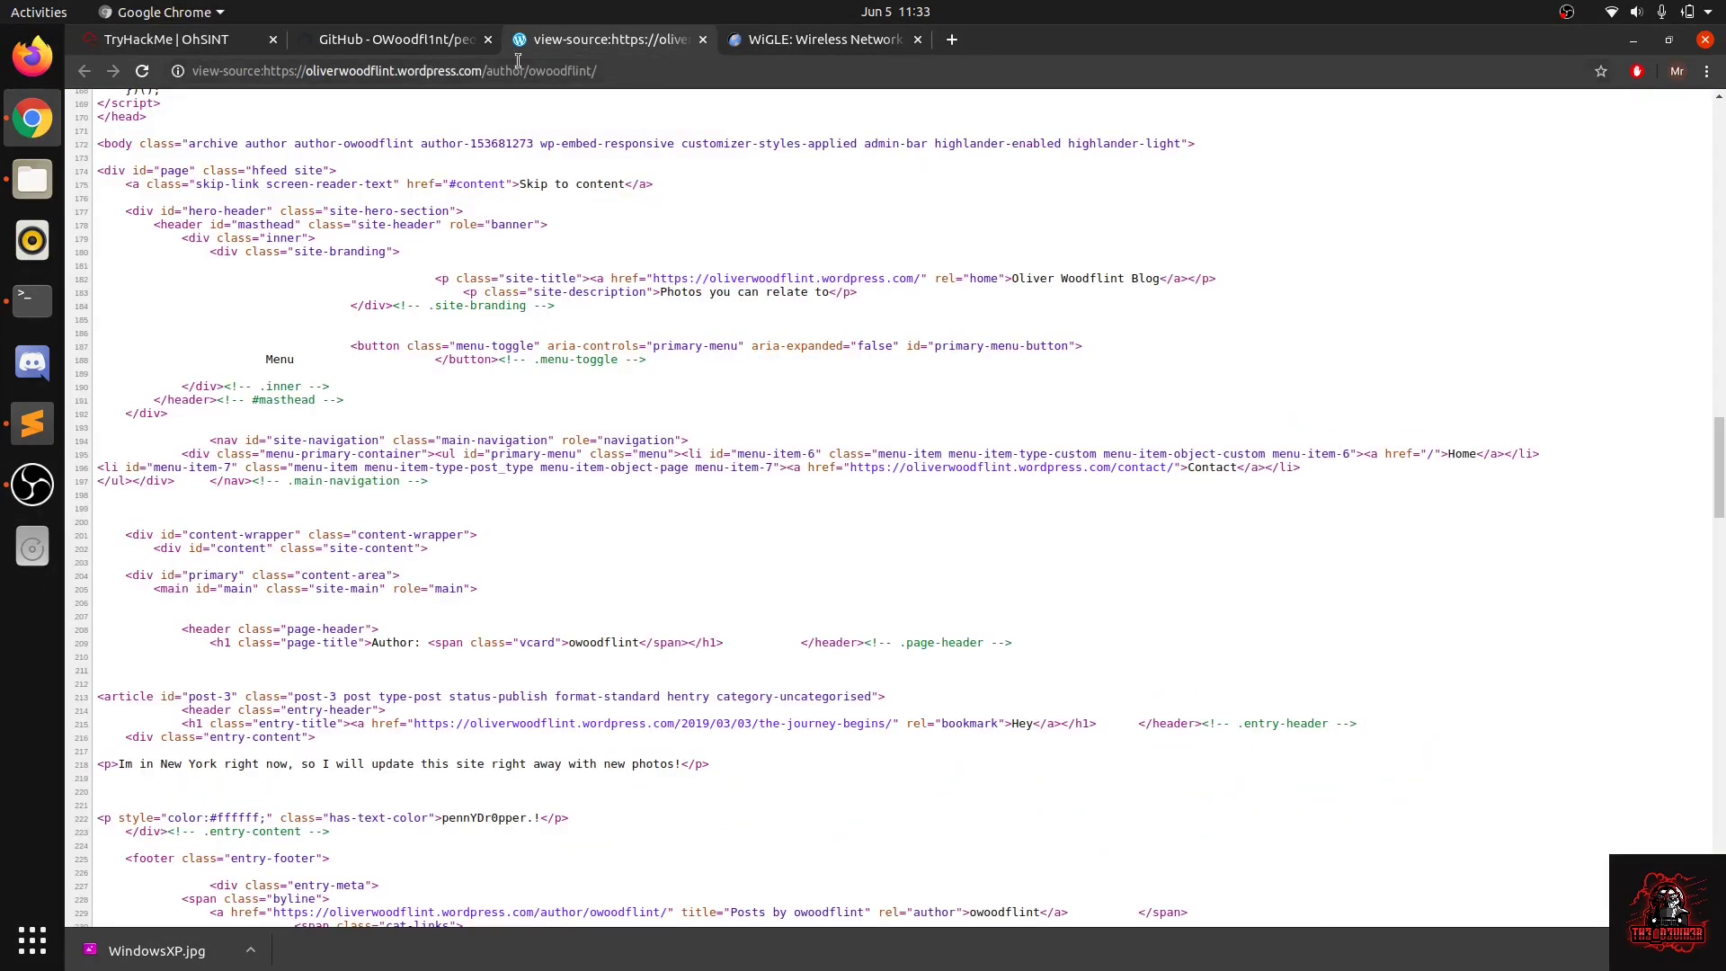
left_click(703, 40)
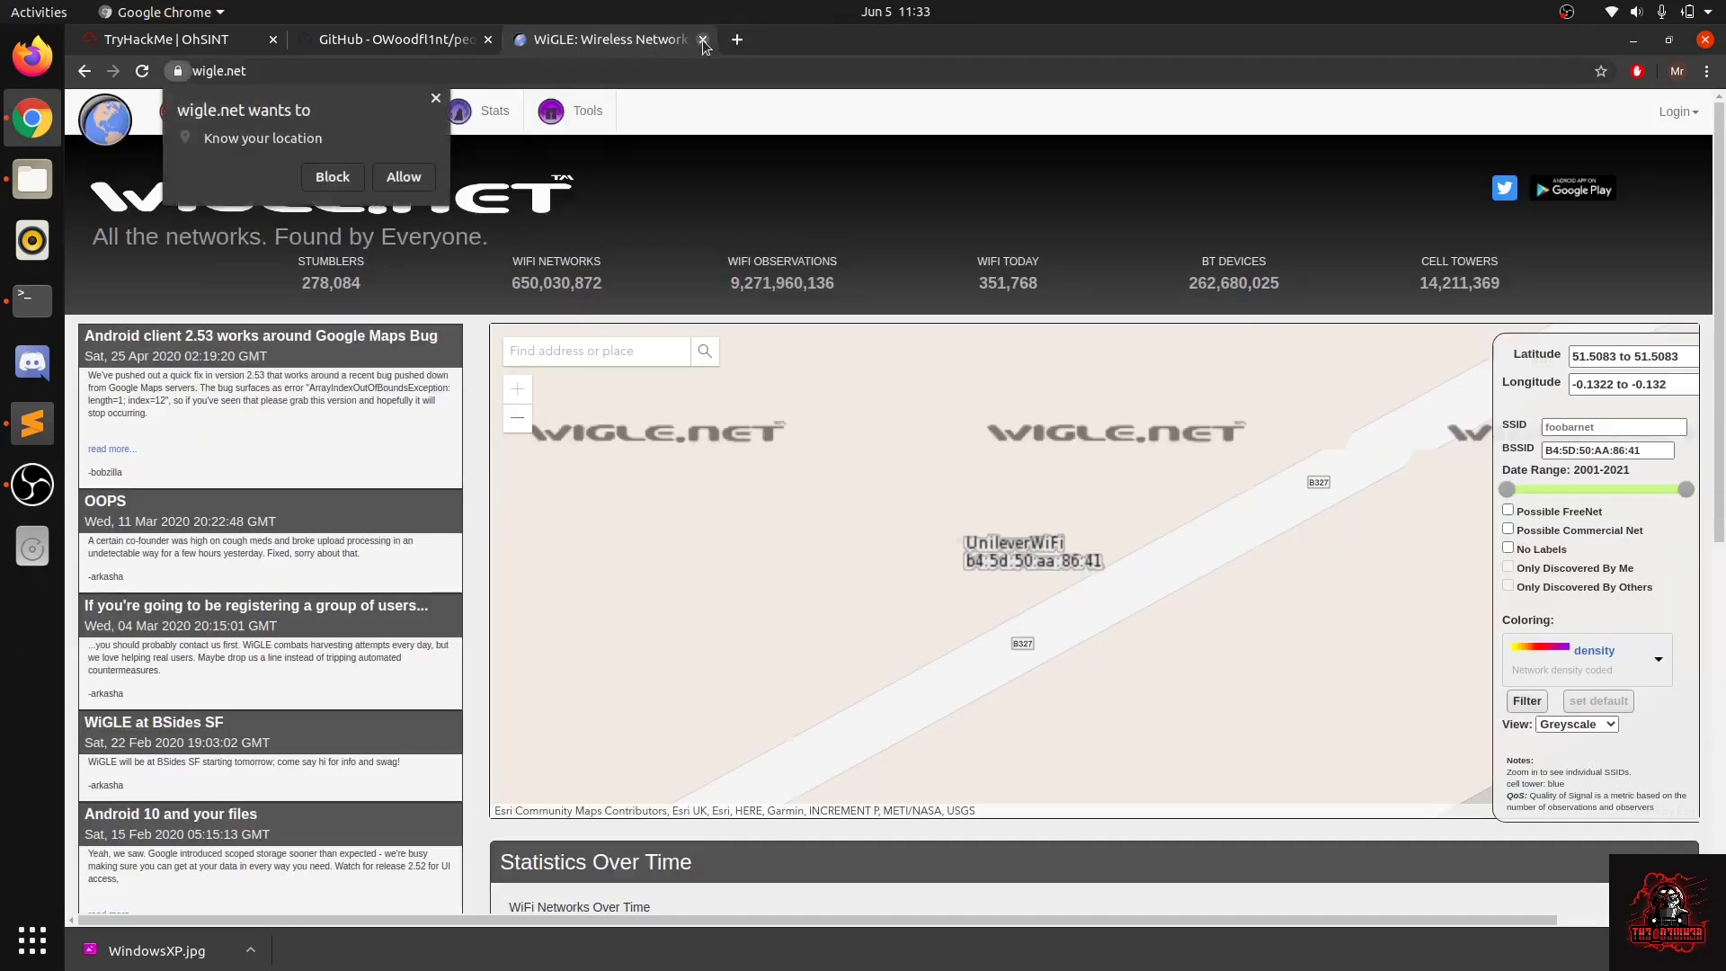
left_click(704, 40)
left_click(488, 40)
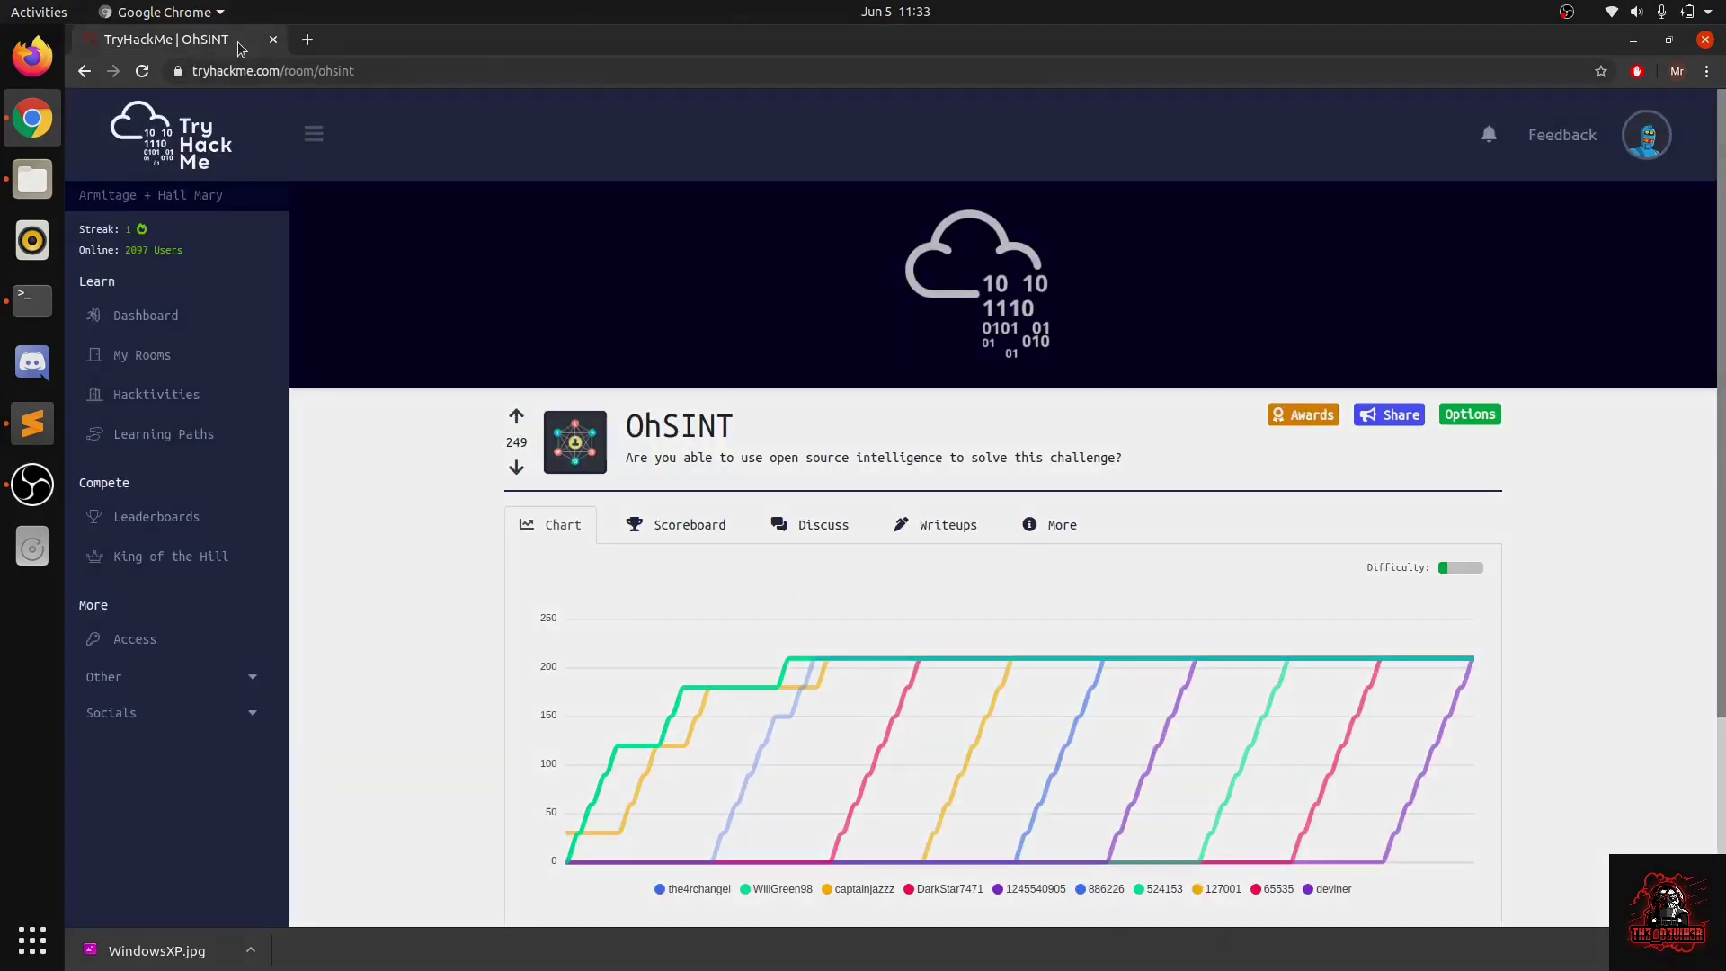
scroll(696, 697, "down", 3)
scroll(697, 696, "up", 1)
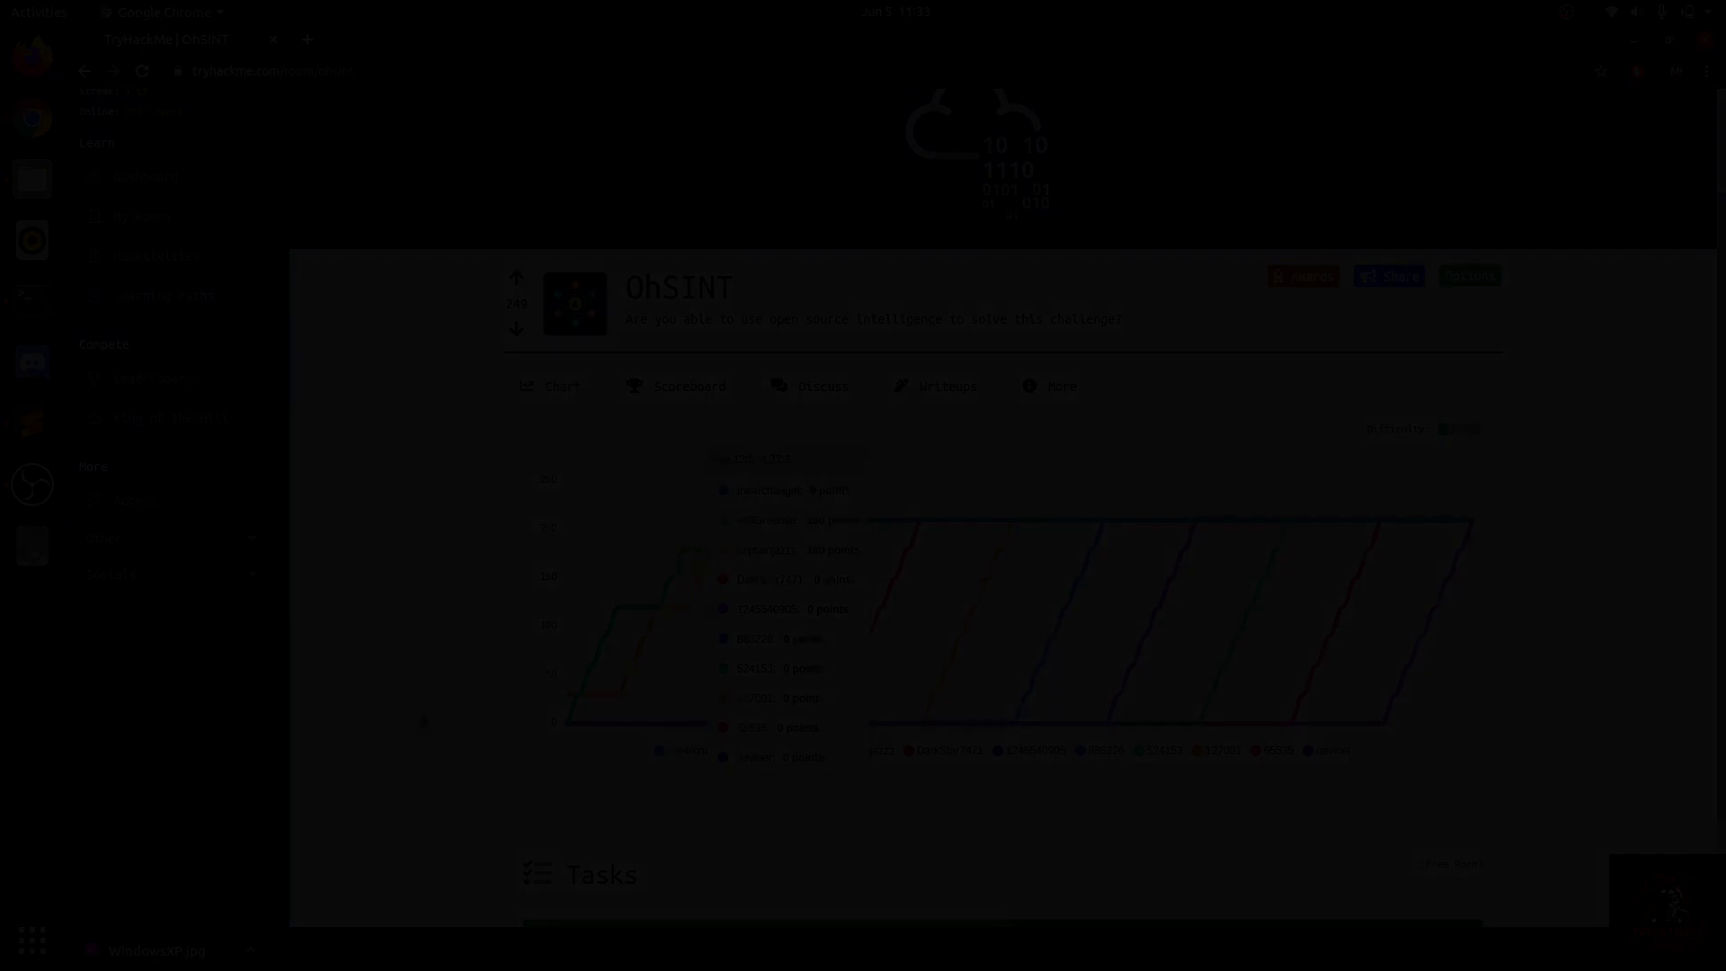